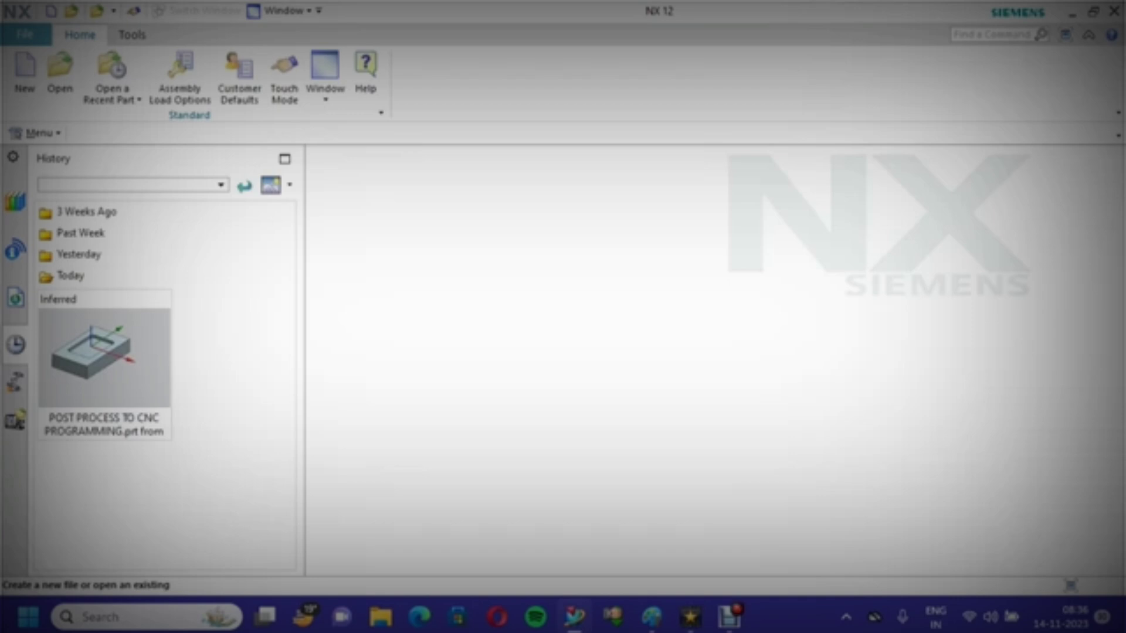
# Create a new millimetre part from the Model template and start a sketch on the XY plane.
pyautogui.click(25, 77)
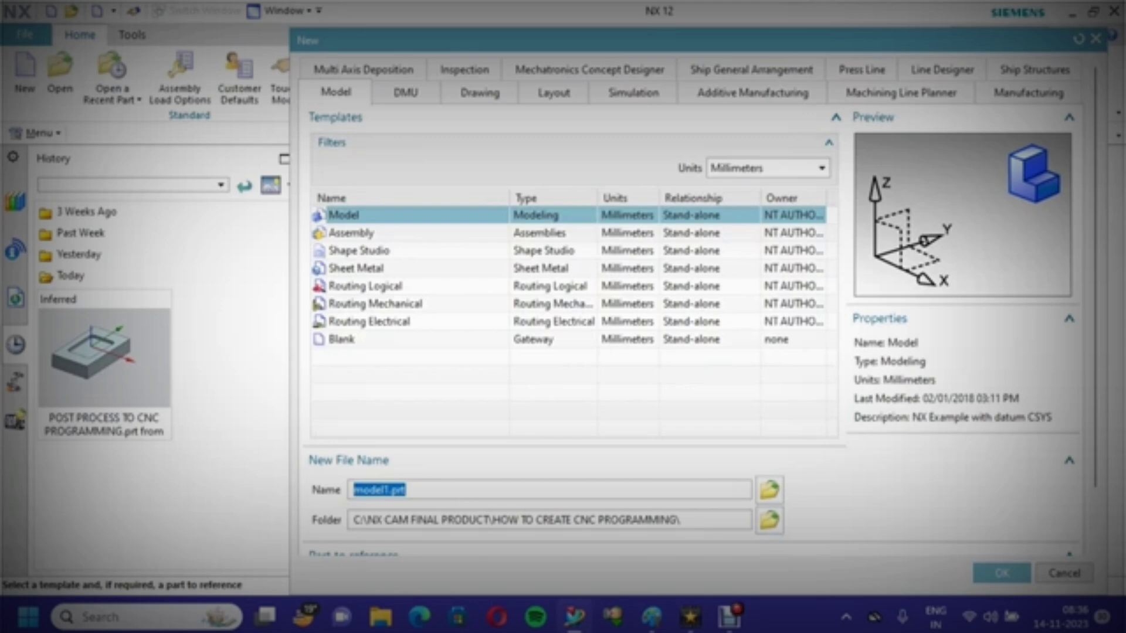
pyautogui.click(1002, 573)
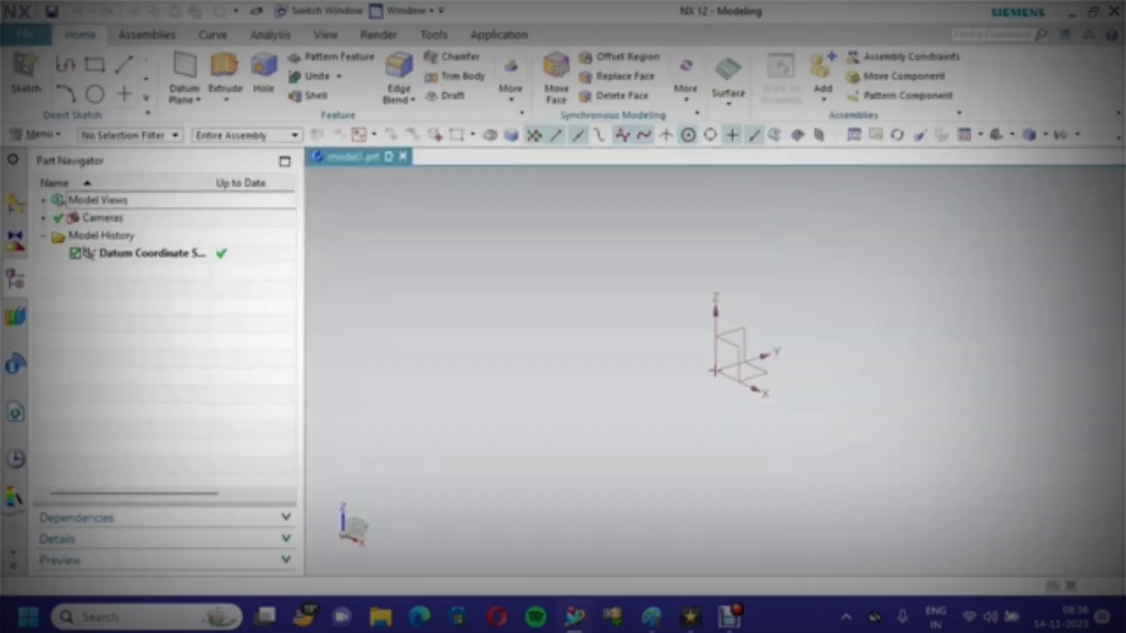
pyautogui.click(27, 73)
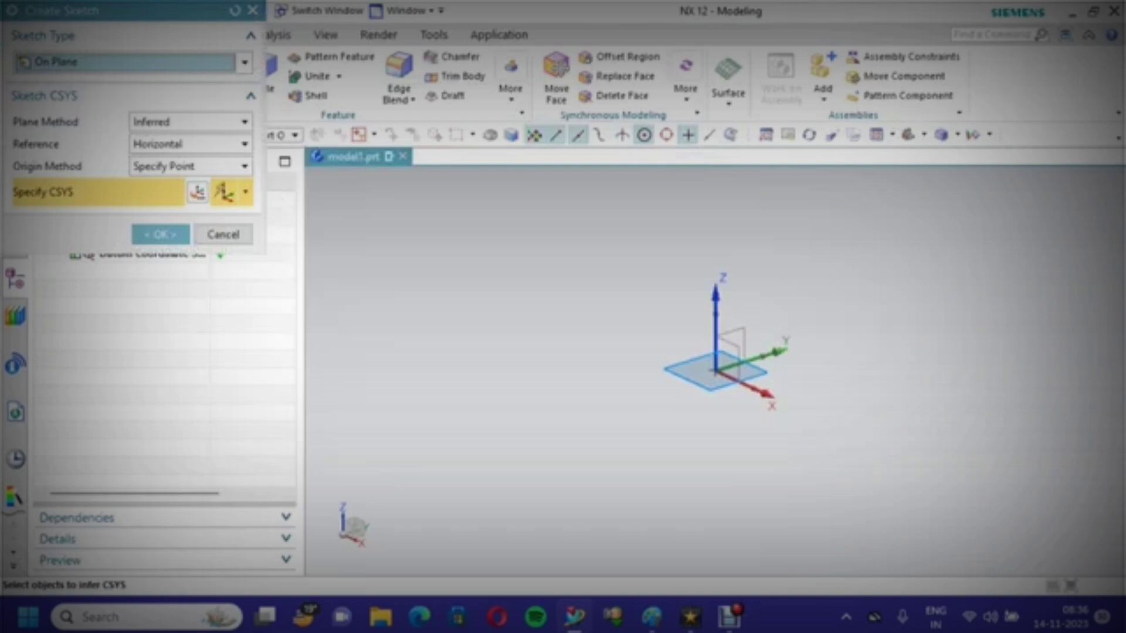
pyautogui.click(160, 235)
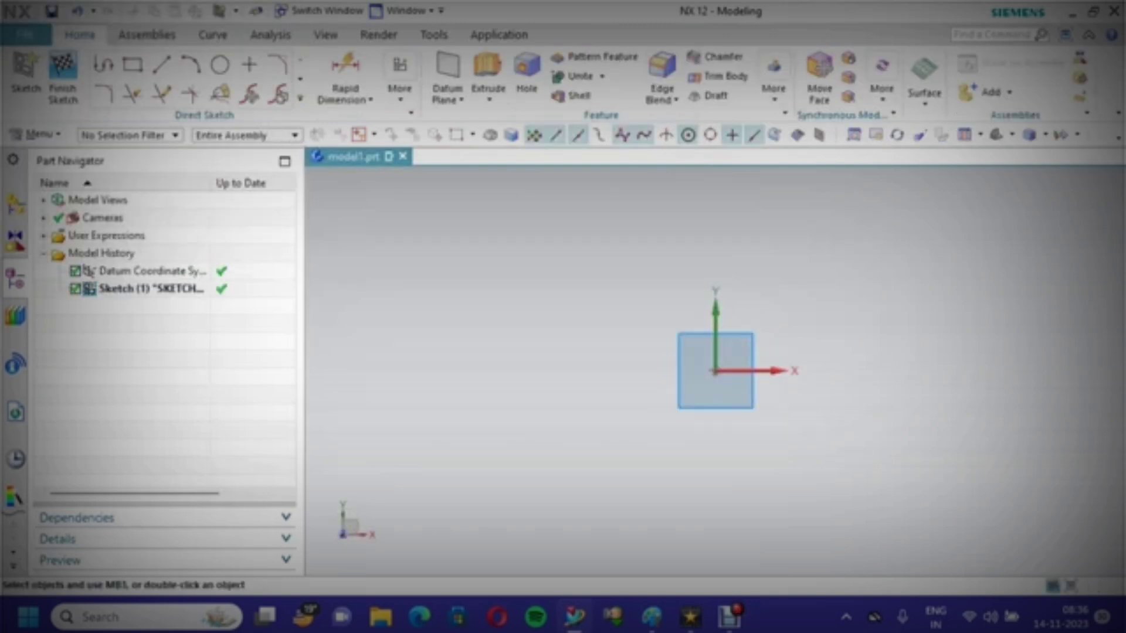
# Sketch a rectangle centred on the origin, 60 mm wide and 100 mm high, using the from-center method.
pyautogui.click(133, 64)
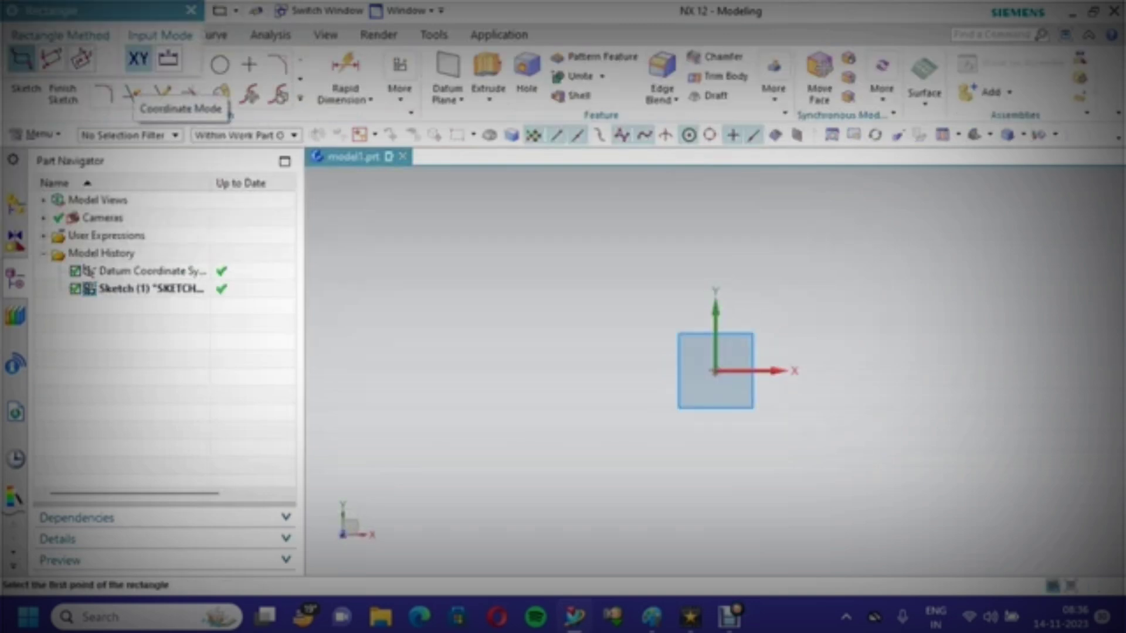
pyautogui.click(81, 59)
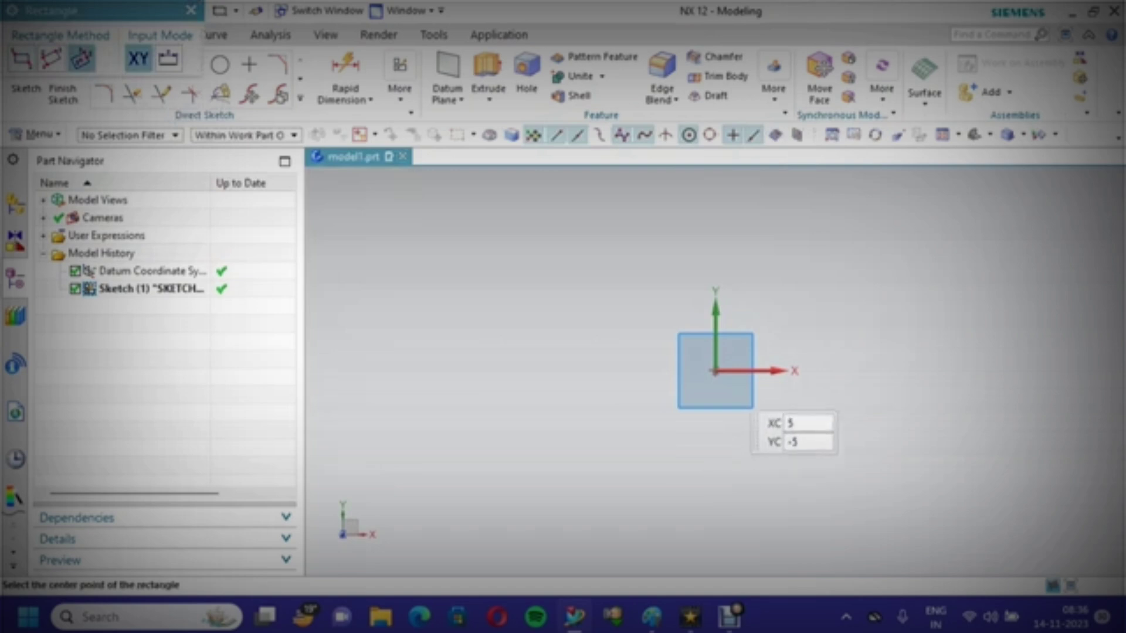
pyautogui.click(715, 371)
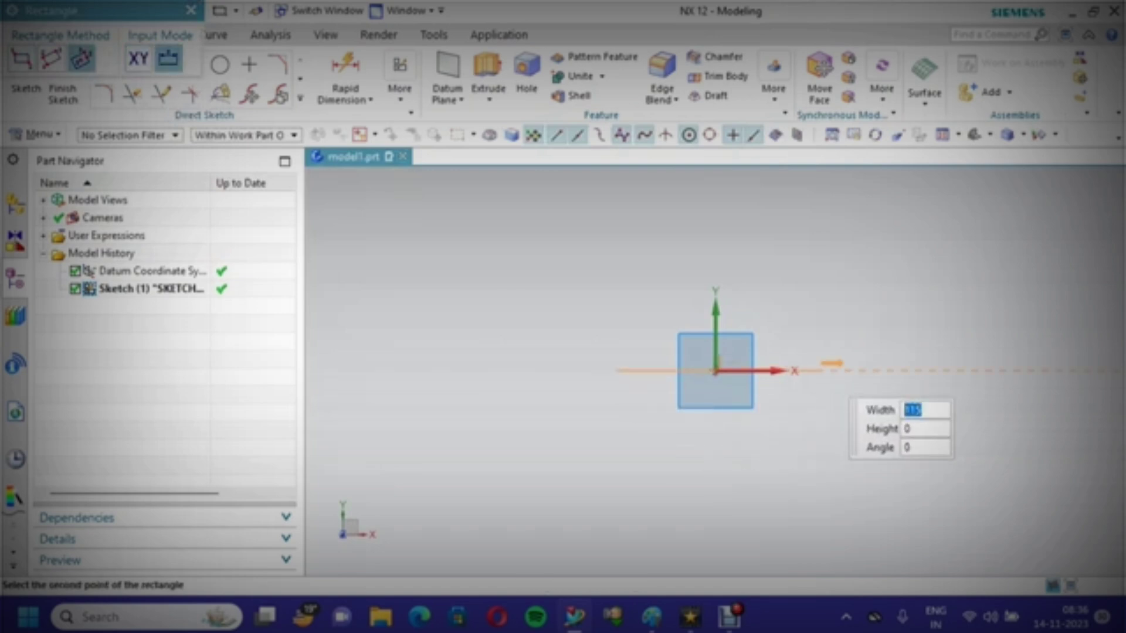
pyautogui.write('60')
pyautogui.press('Tab')
pyautogui.write('100')
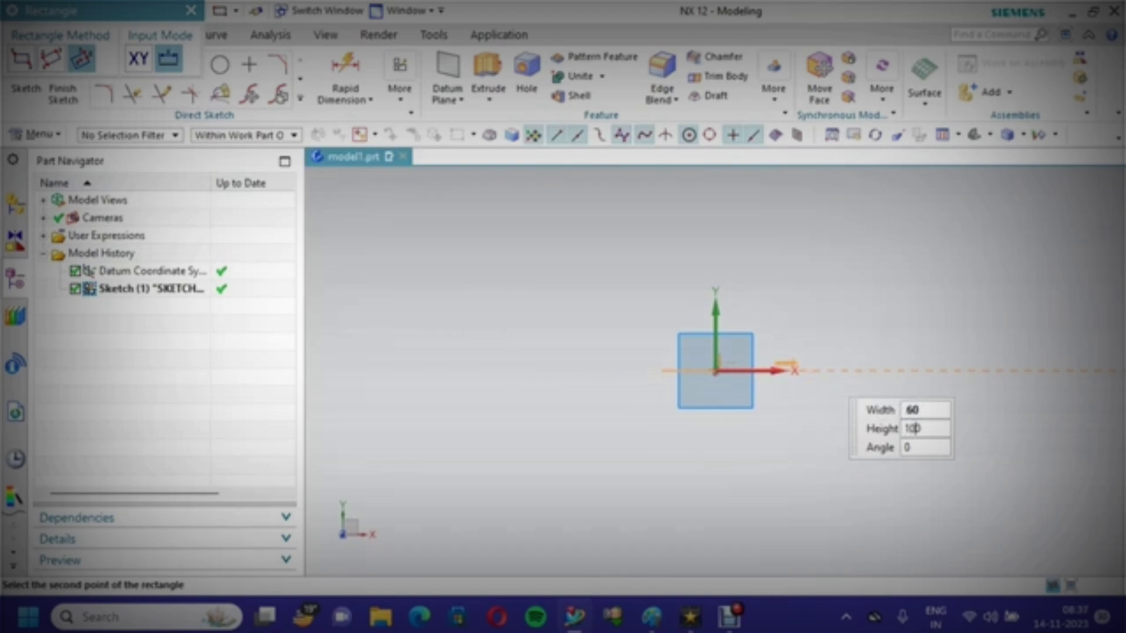
pyautogui.press('Tab')
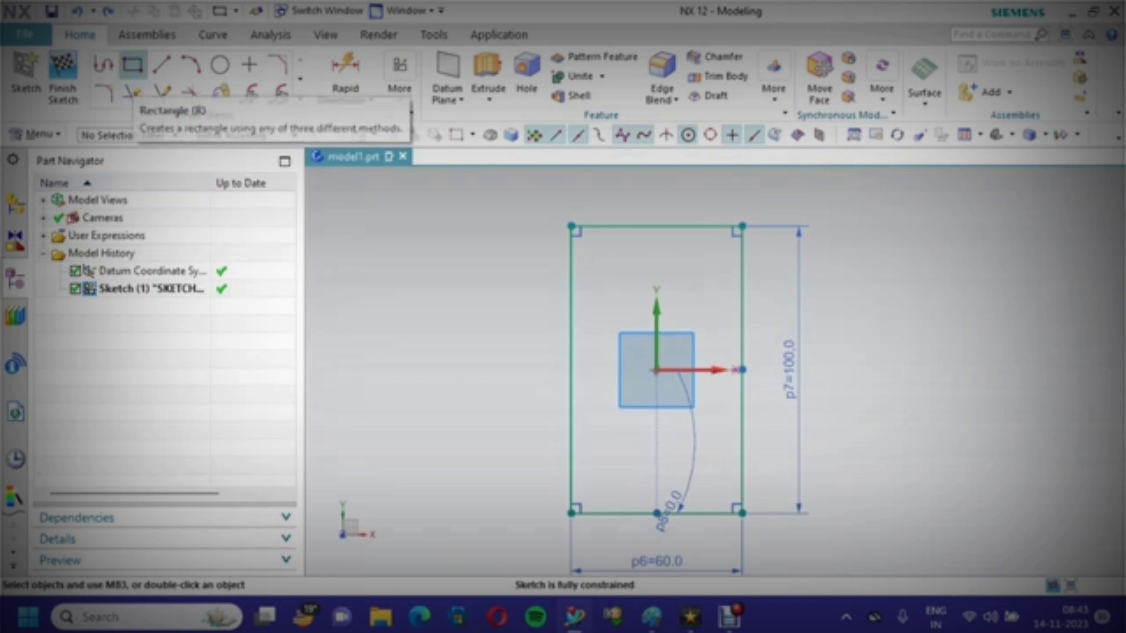
# Sketch a second rectangle centred on the origin, 40 mm wide and 60 mm high, inside the first.
pyautogui.click(132, 66)
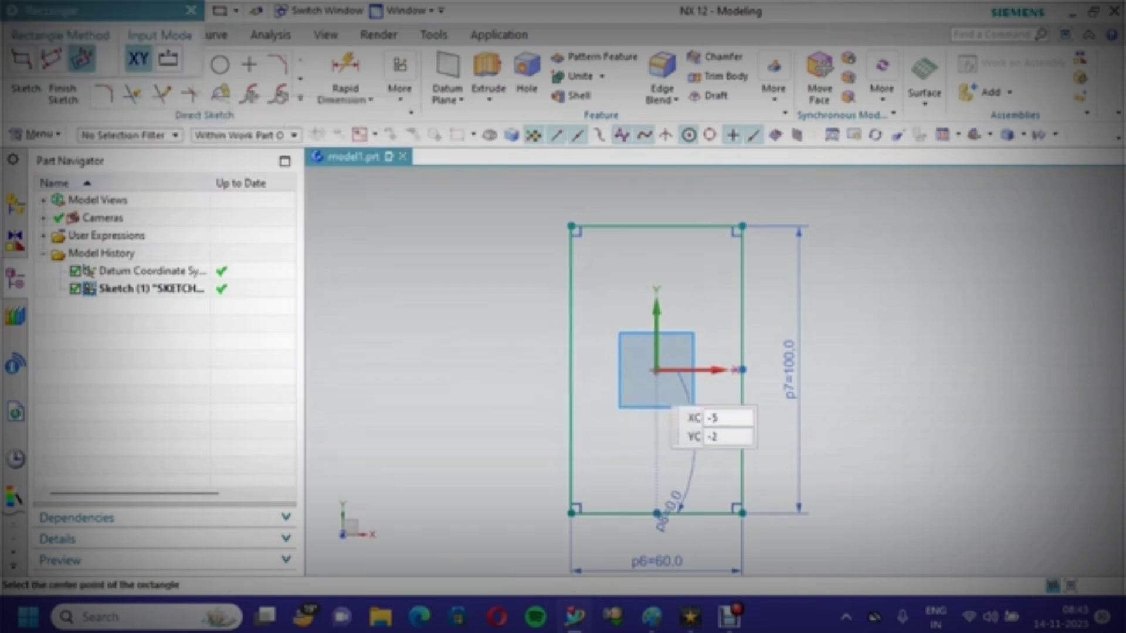
pyautogui.click(656, 369)
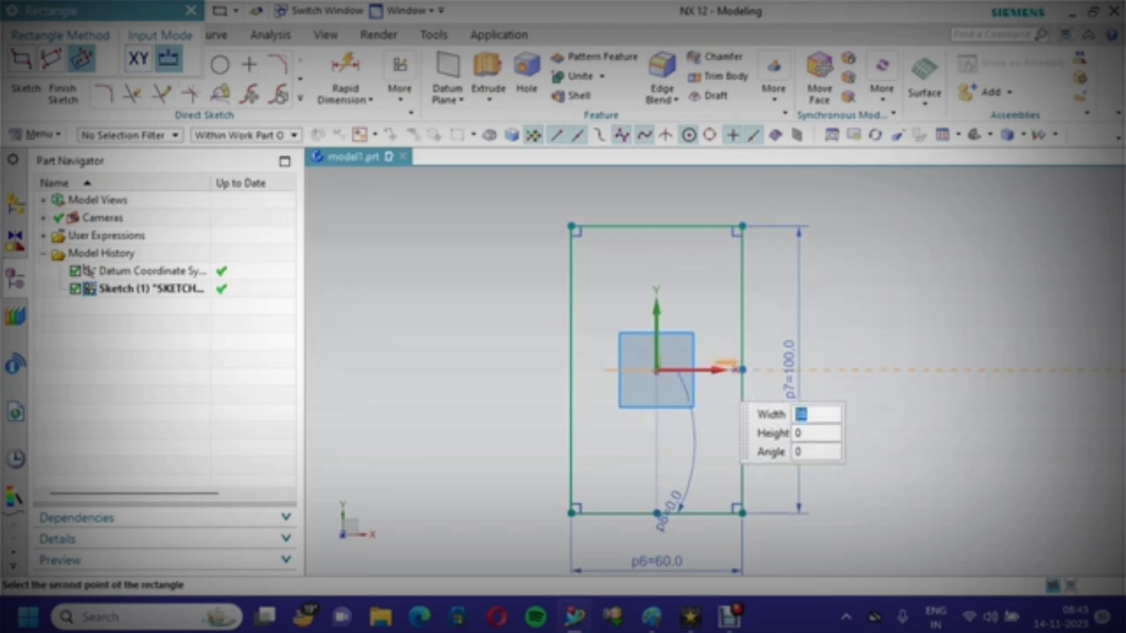
pyautogui.write('40')
pyautogui.press('Tab')
pyautogui.write('60')
pyautogui.press('Tab')
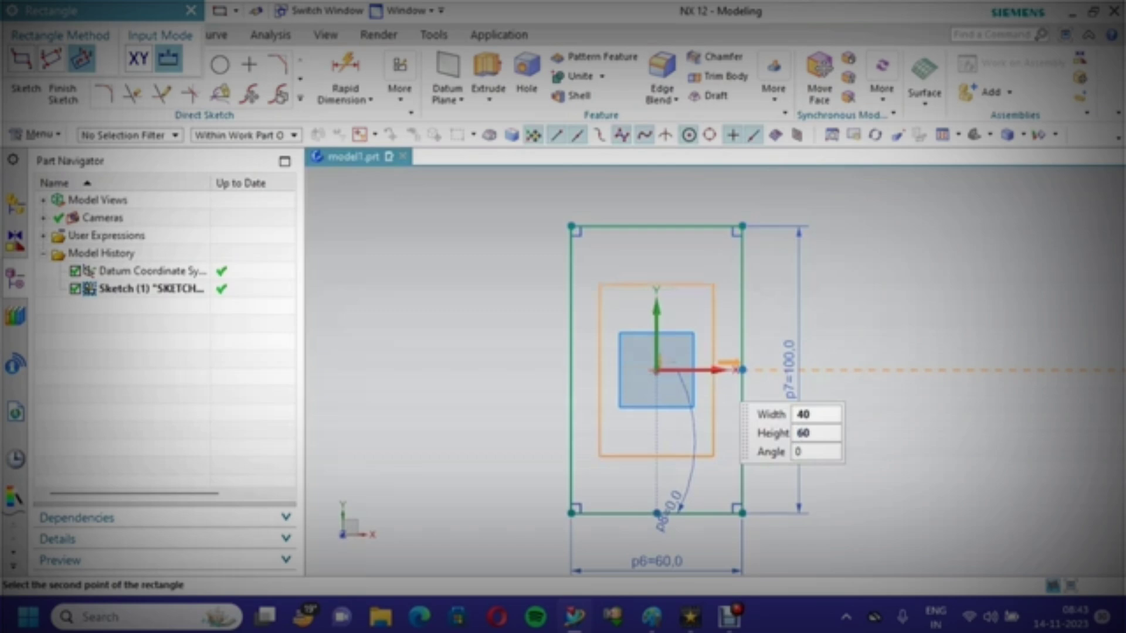
pyautogui.press('Return')
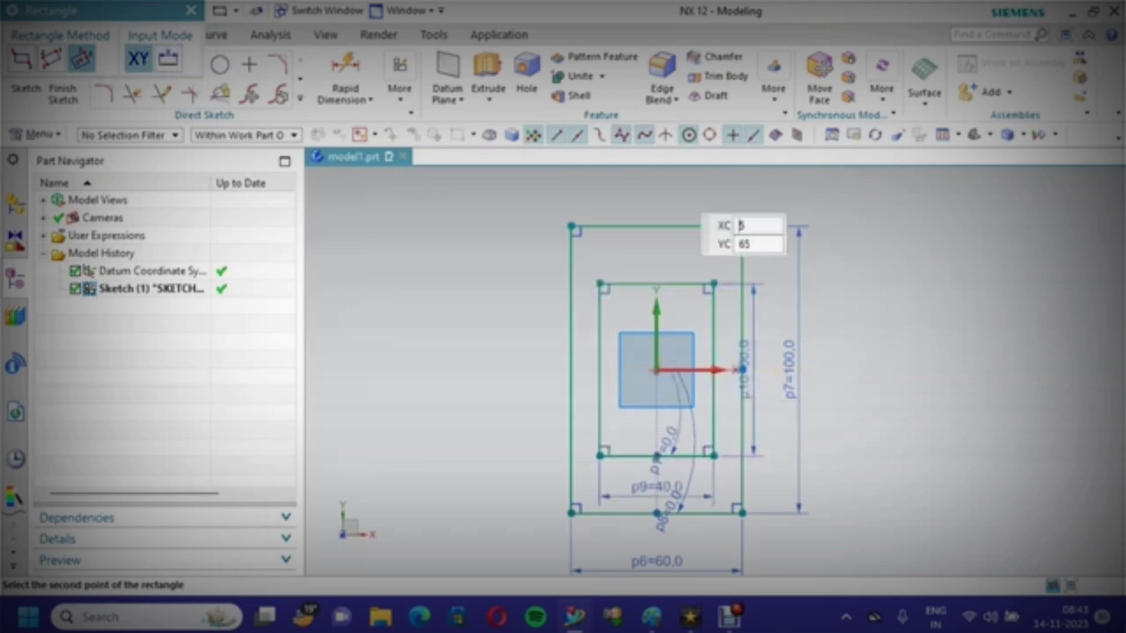
# Fillet the two upper corners of the inner rectangle with a 5 mm radius.
pyautogui.click(105, 93)
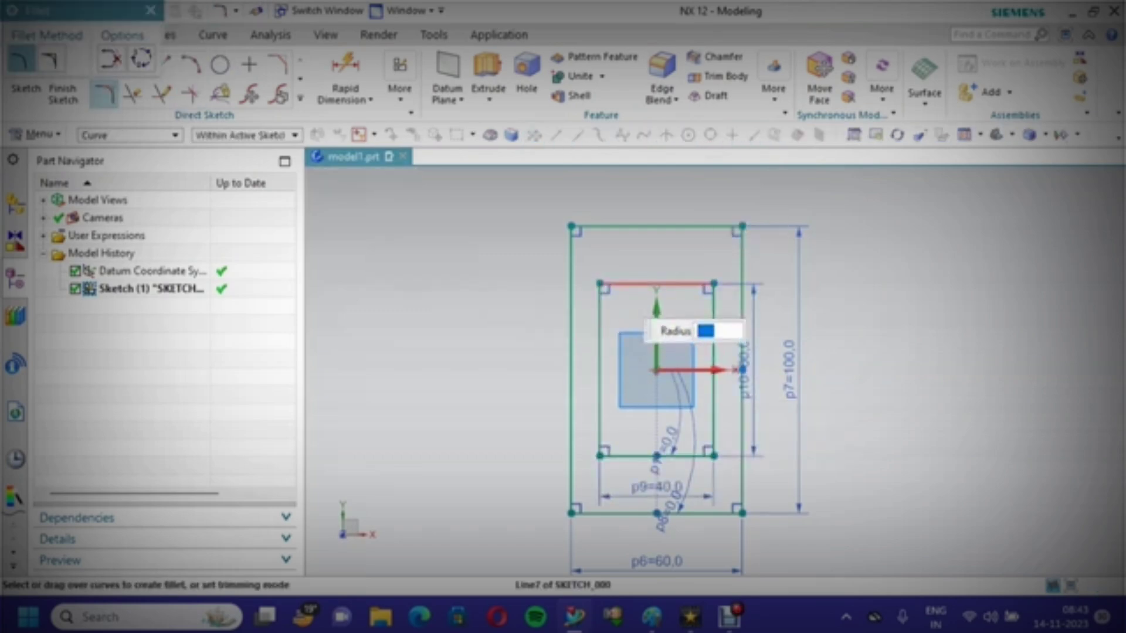
pyautogui.click(608, 285)
pyautogui.click(599, 302)
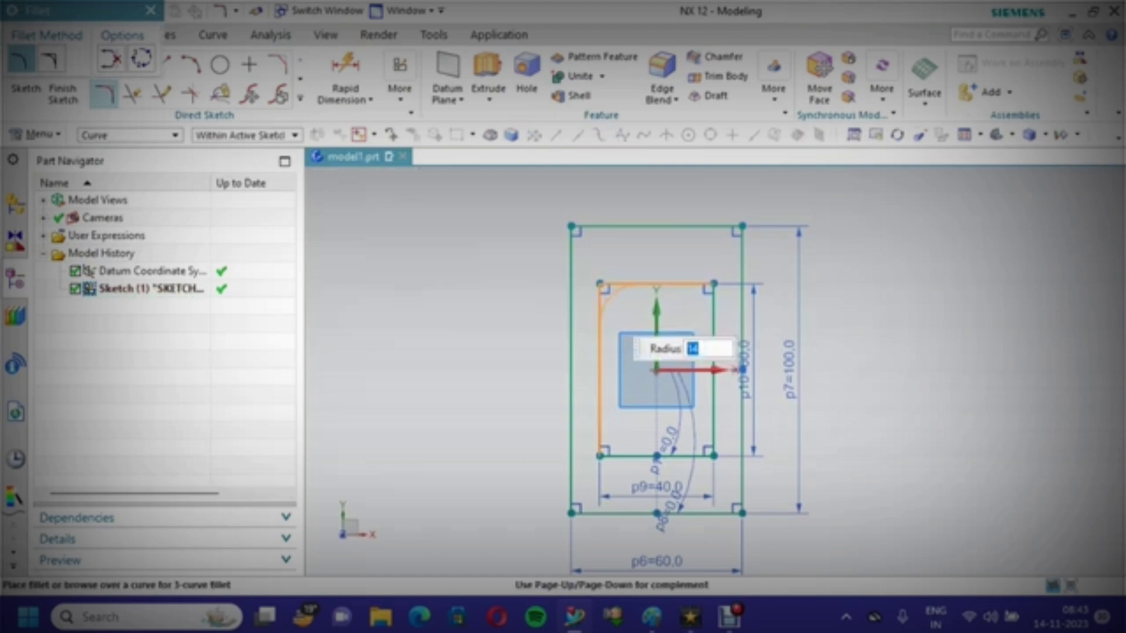
pyautogui.write('5')
pyautogui.press('Return')
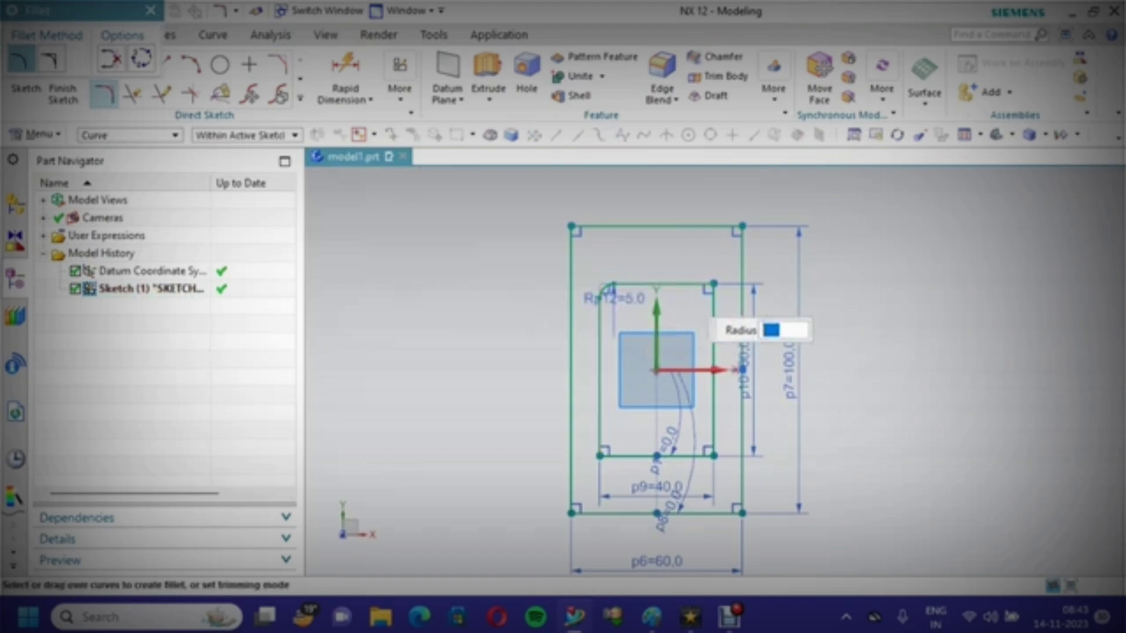
pyautogui.click(714, 343)
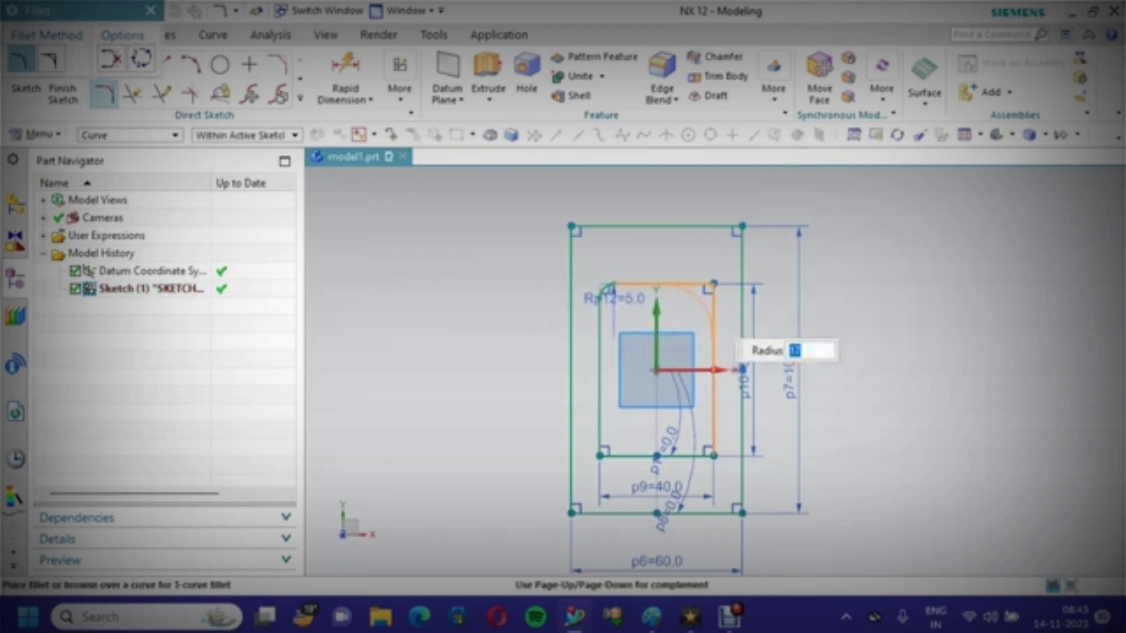
pyautogui.write('5')
pyautogui.press('Return')
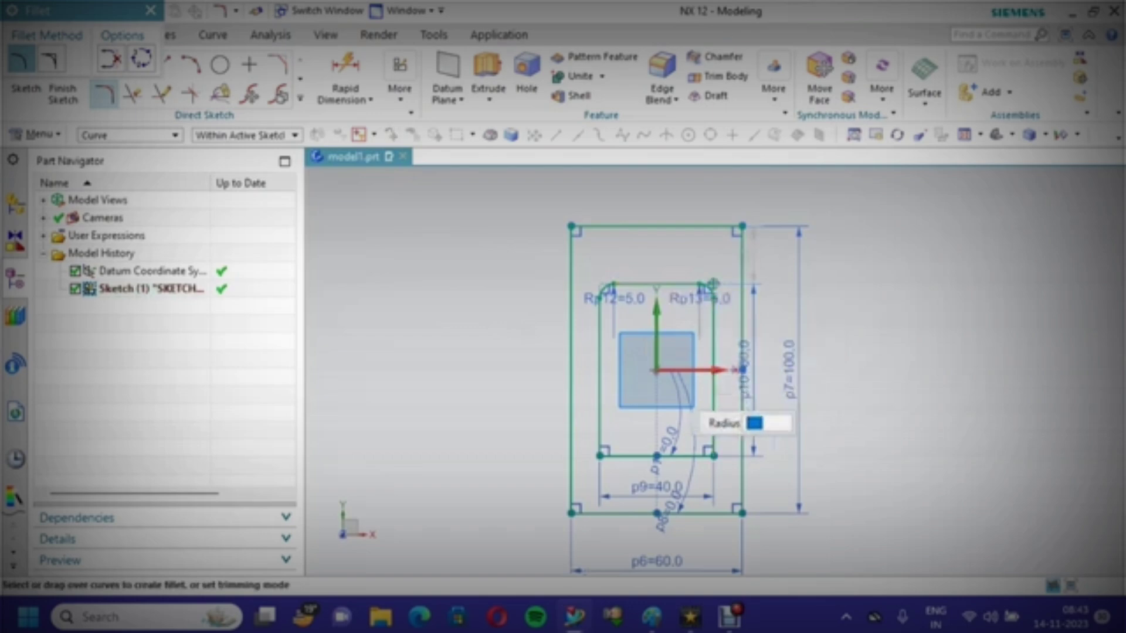
# Fillet the two lower corners of the inner rectangle with a 5 mm radius and finish the sketch.
pyautogui.click(599, 429)
pyautogui.click(611, 455)
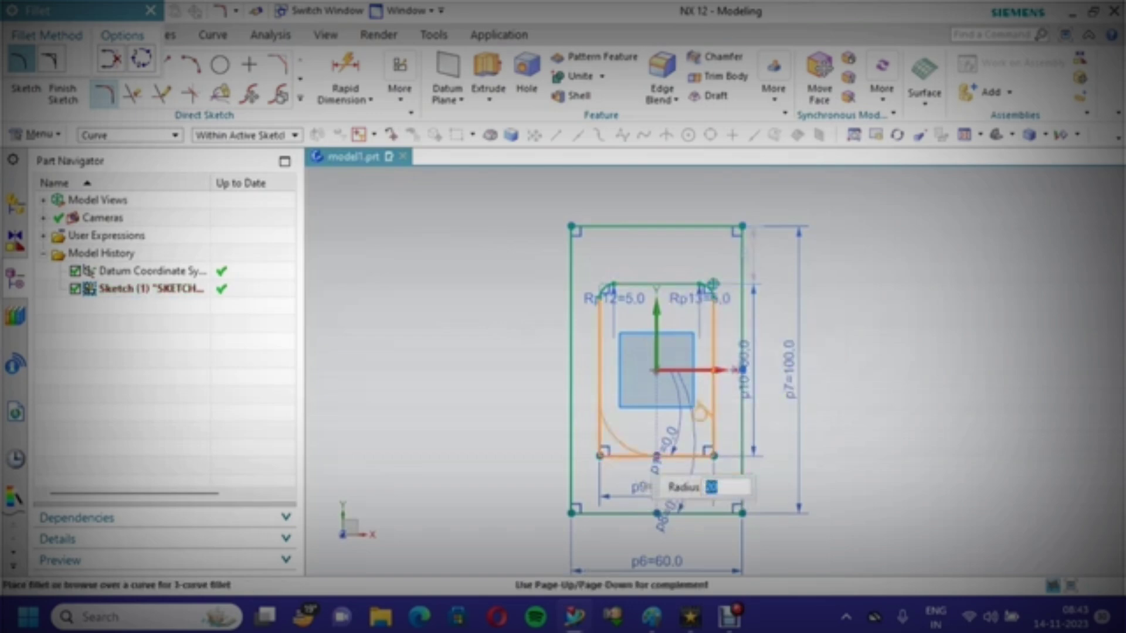
pyautogui.write('5')
pyautogui.press('Return')
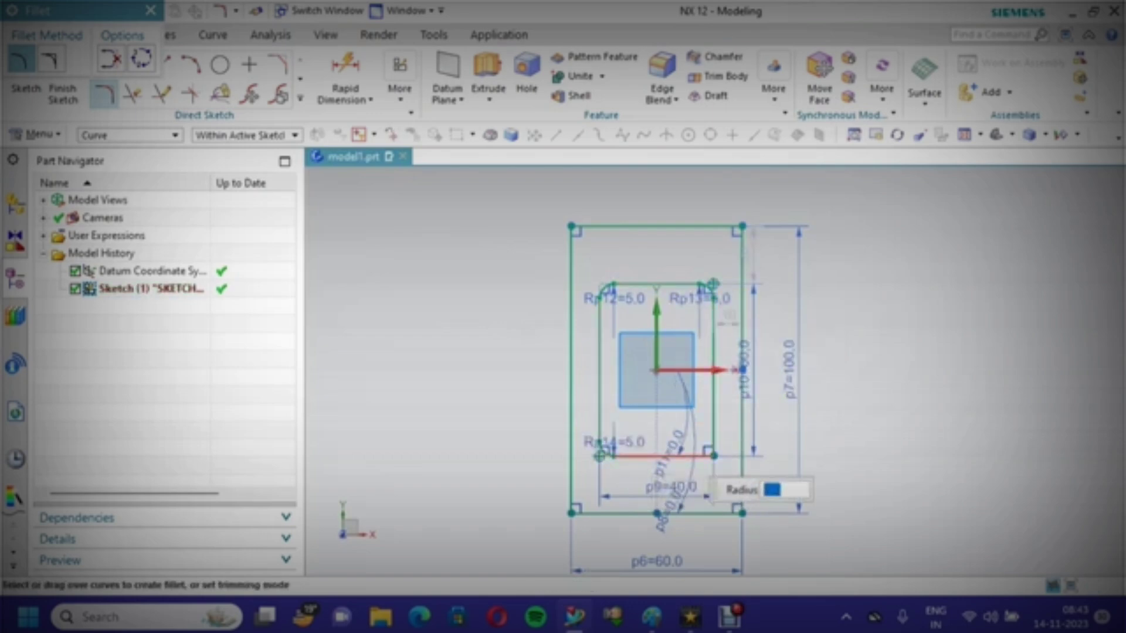
pyautogui.click(727, 316)
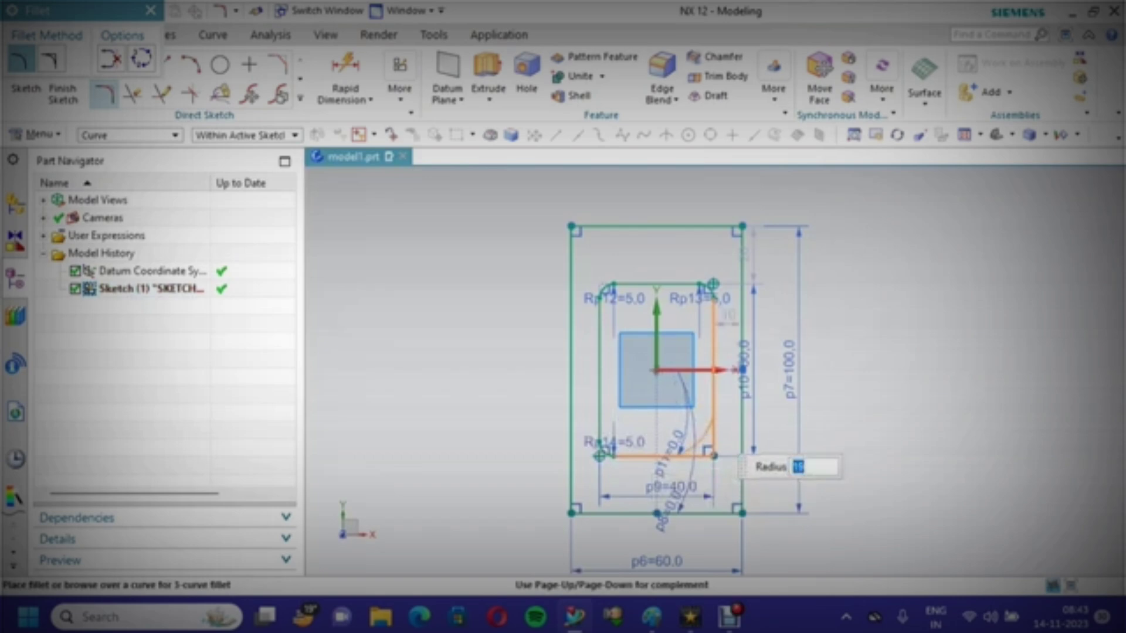
pyautogui.write('5')
pyautogui.press('Return')
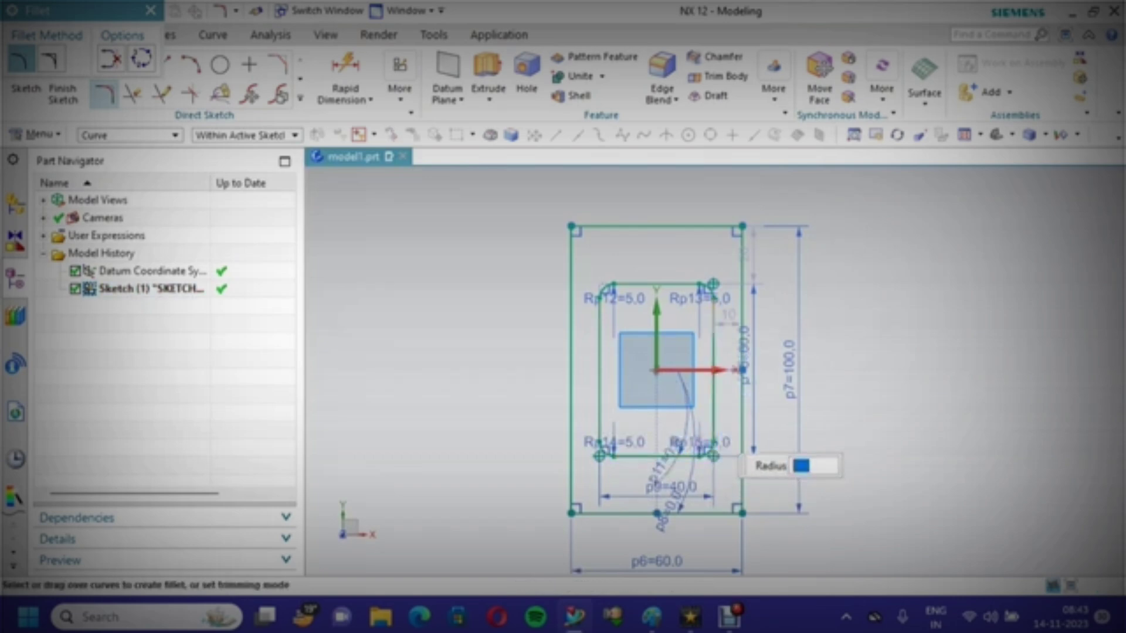
pyautogui.click(62, 92)
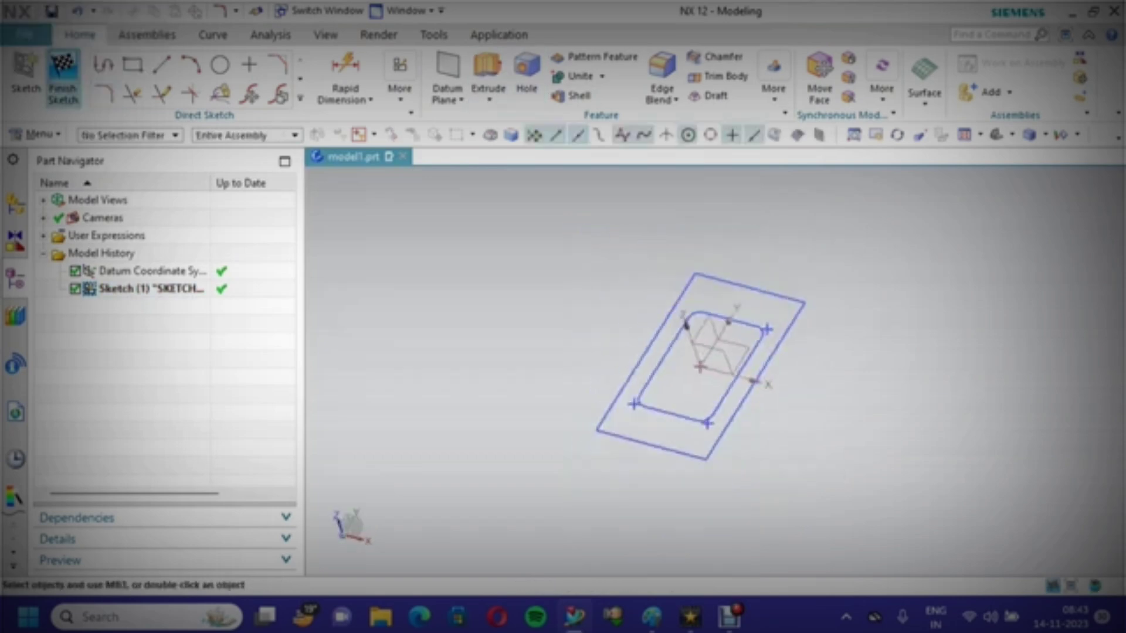
# Extrude the outer rectangle from 0 to -20 mm to form the solid block.
pyautogui.click(225, 76)
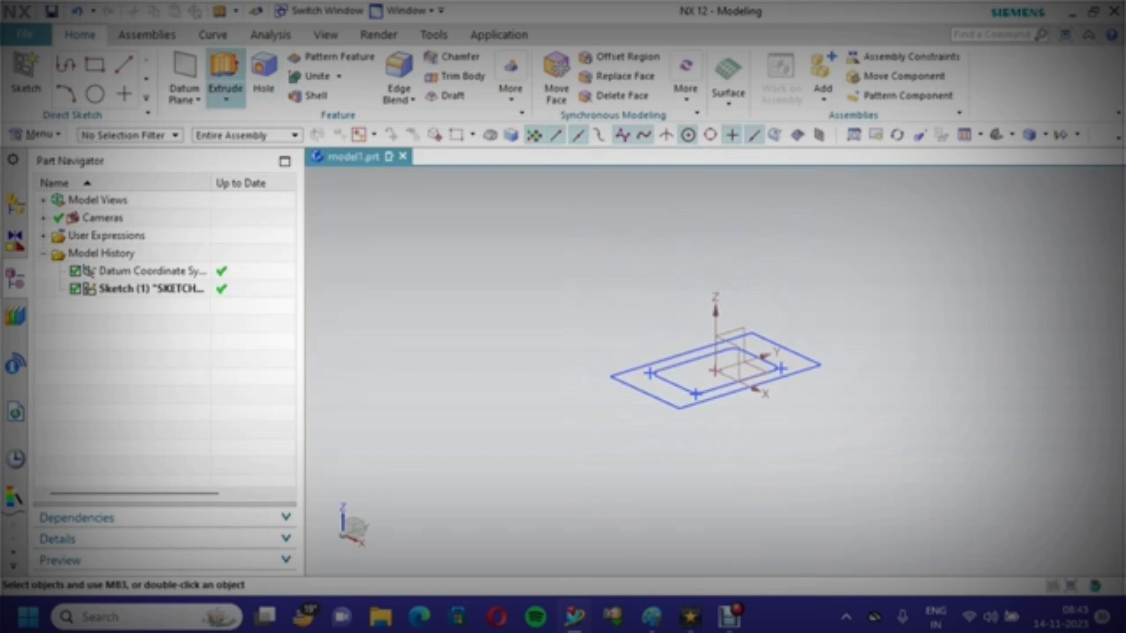
pyautogui.click(691, 360)
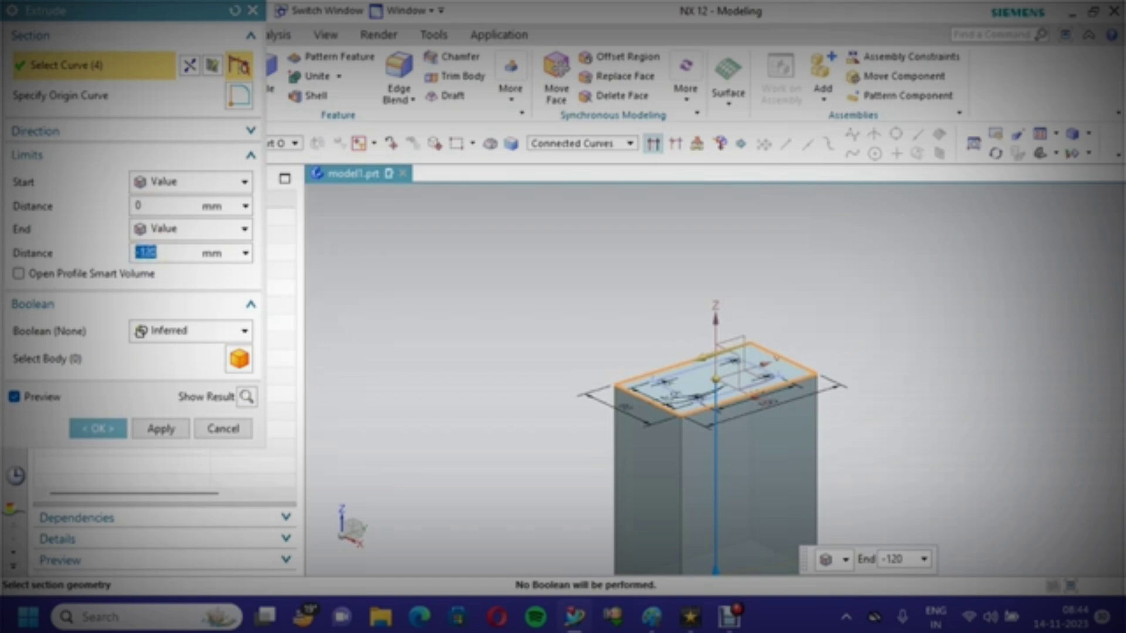
pyautogui.write('-20')
pyautogui.press('Return')
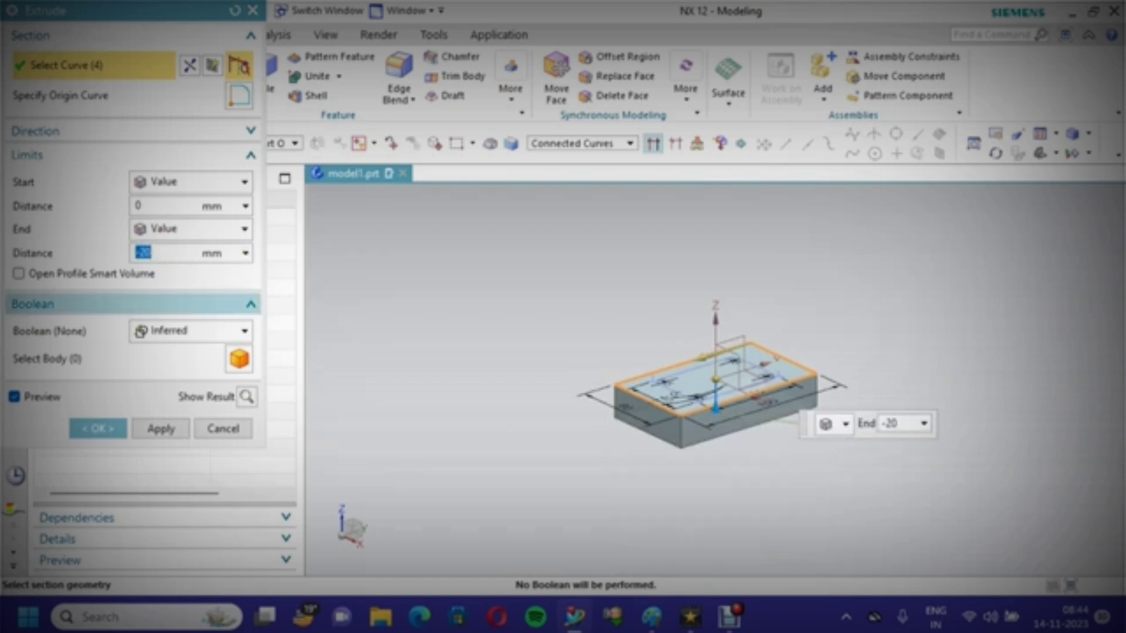
pyautogui.click(98, 429)
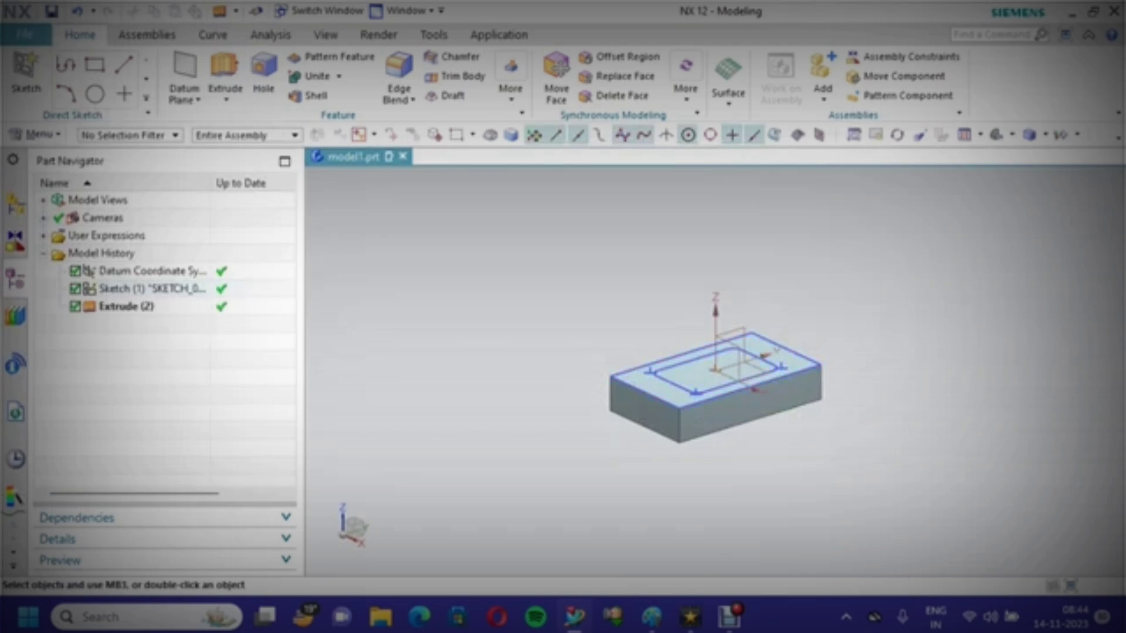
# Extrude the filleted inner rectangle from 0 to -5 mm, subtracting it from the block to cut a pocket.
pyautogui.scroll(3, 798, 425)
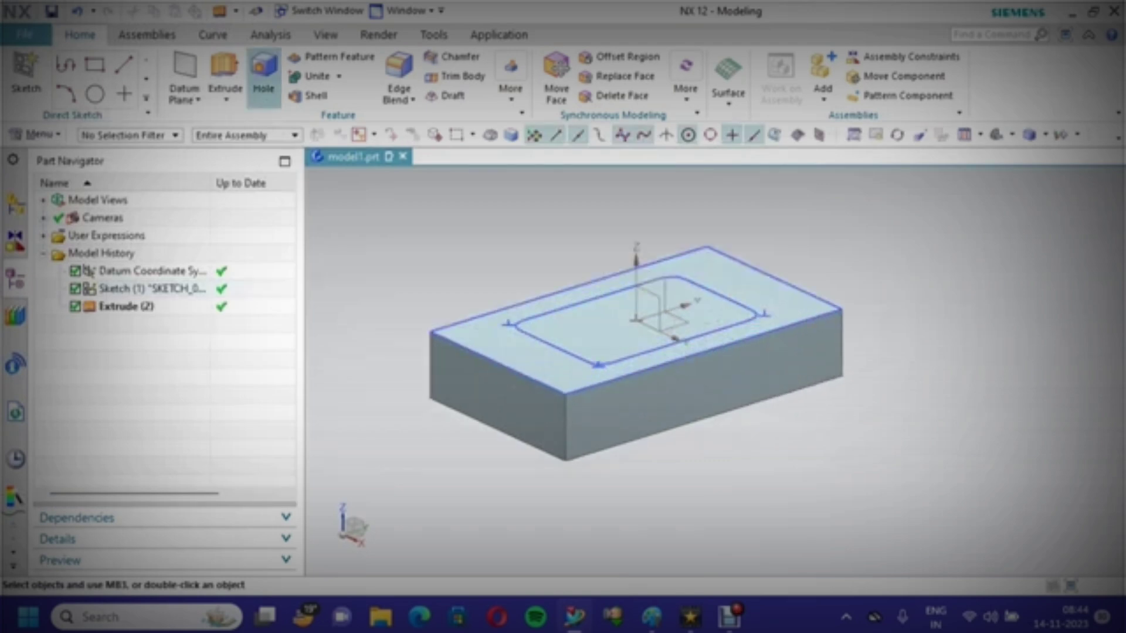
pyautogui.click(226, 69)
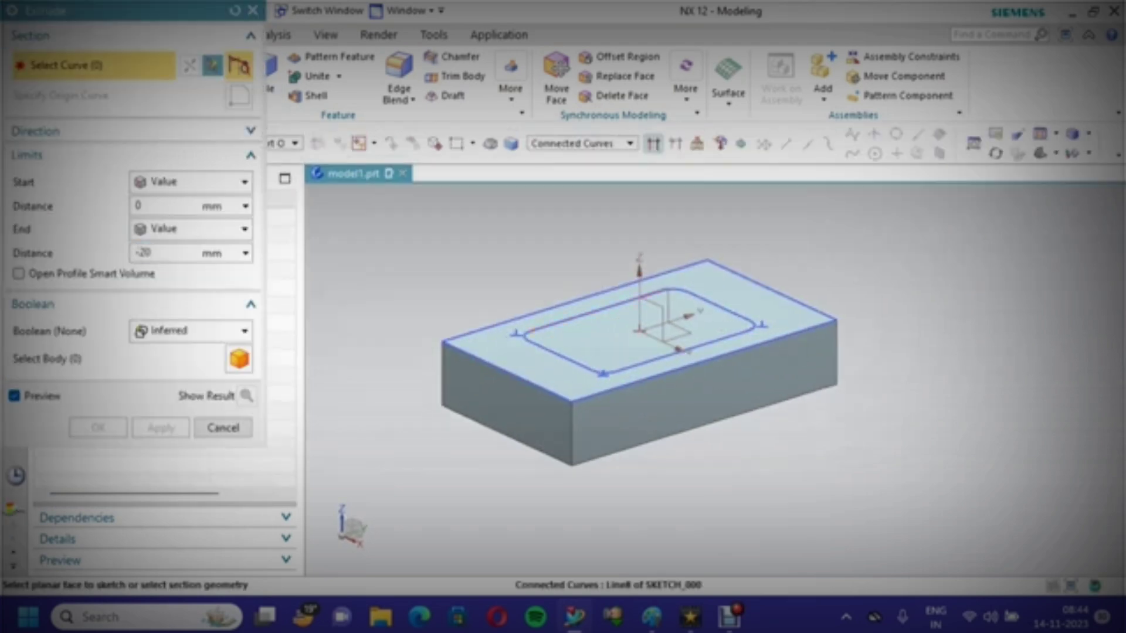
pyautogui.click(593, 311)
pyautogui.click(193, 331)
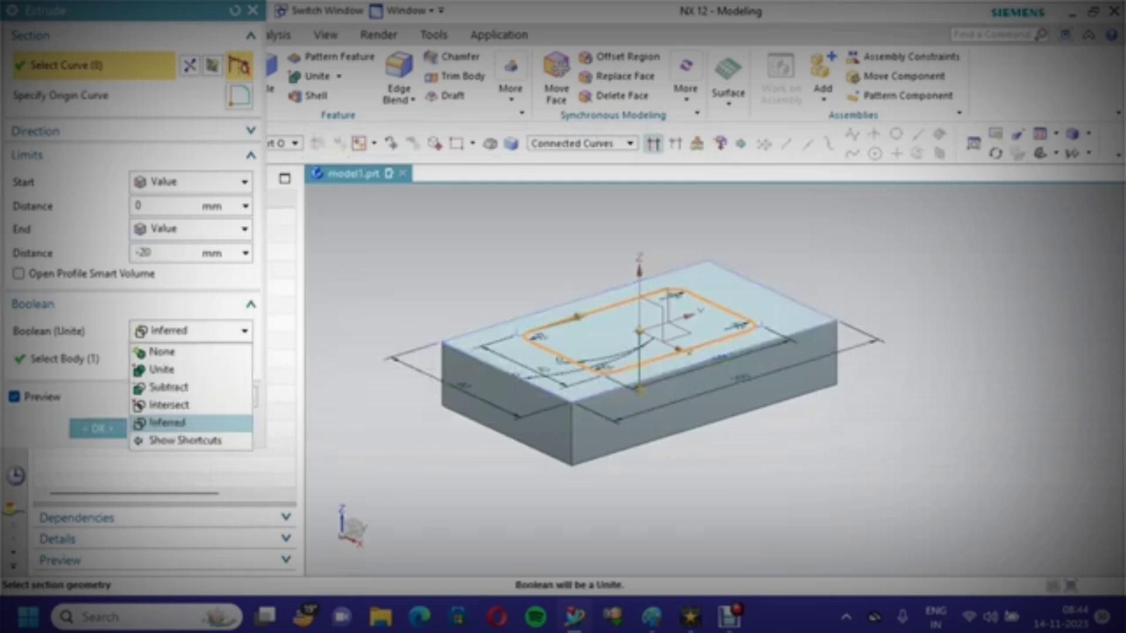
pyautogui.click(170, 387)
pyautogui.doubleClick(143, 252)
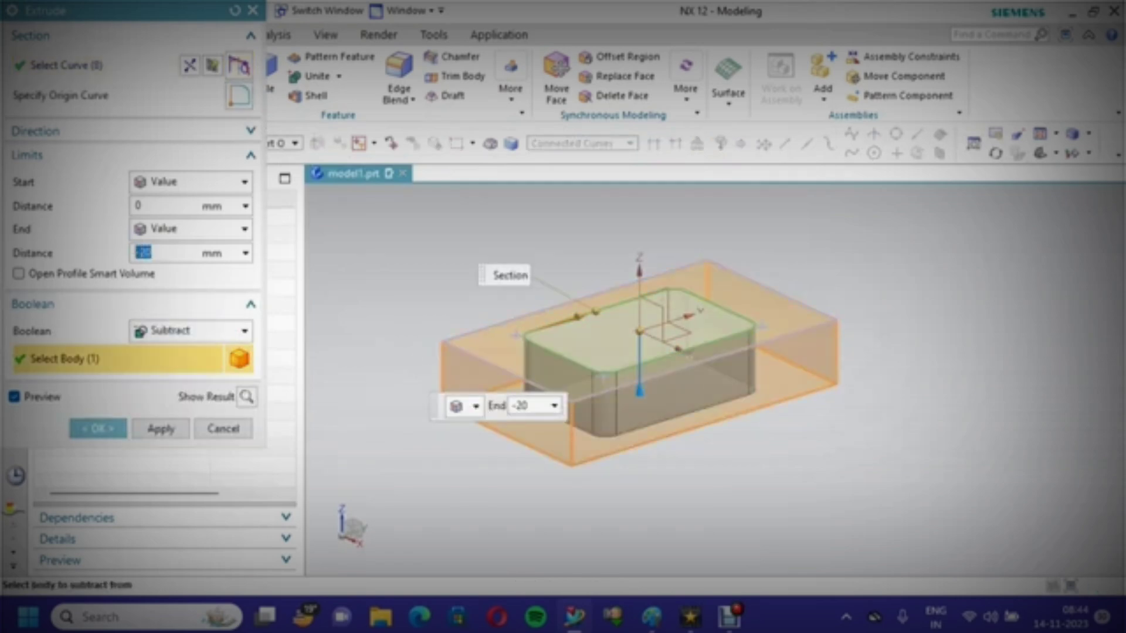
pyautogui.write('-5')
pyautogui.click(98, 429)
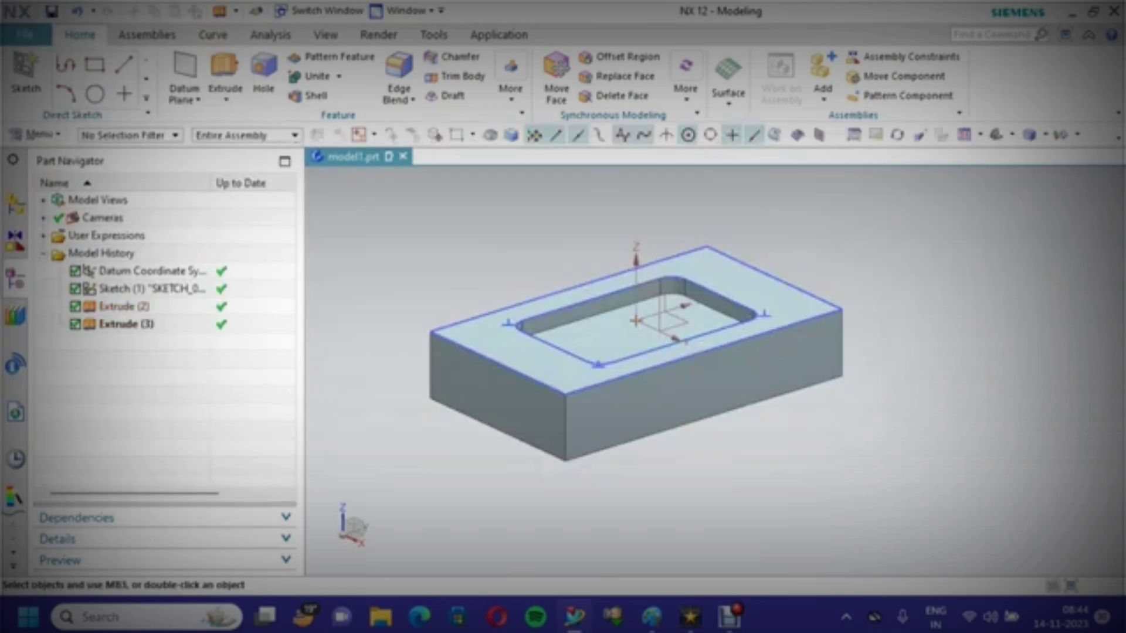
# Save the part as model1.prt in the HOW TO CREATE CNC PROGRAMMING folder.
pyautogui.rightClick(412, 221)
pyautogui.click(444, 257)
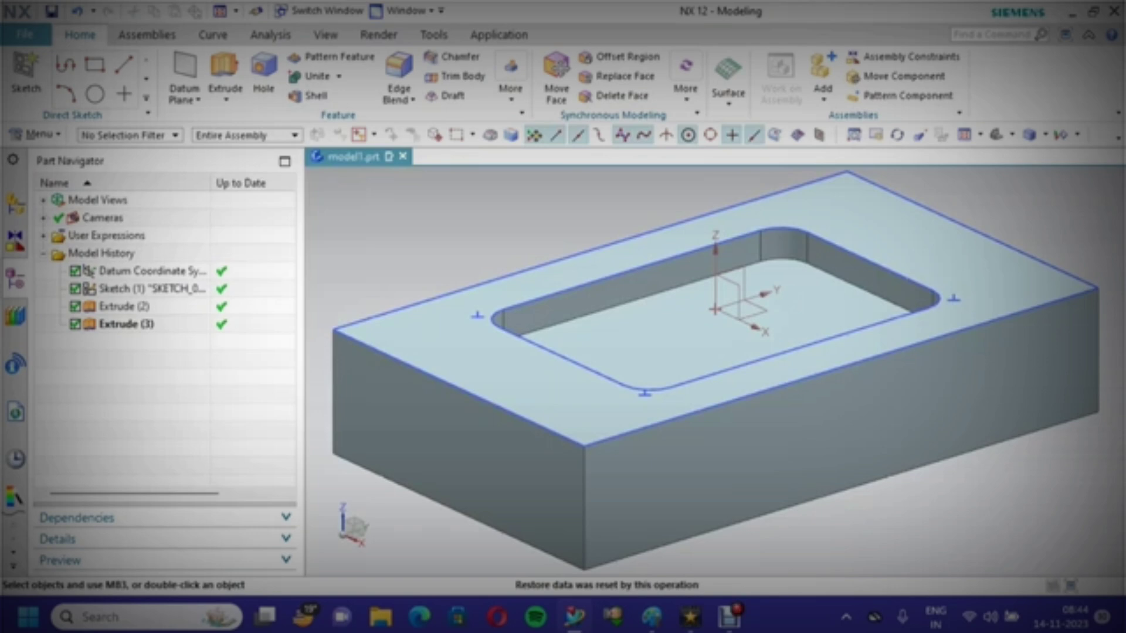
pyautogui.hotkey('ctrl', 's')
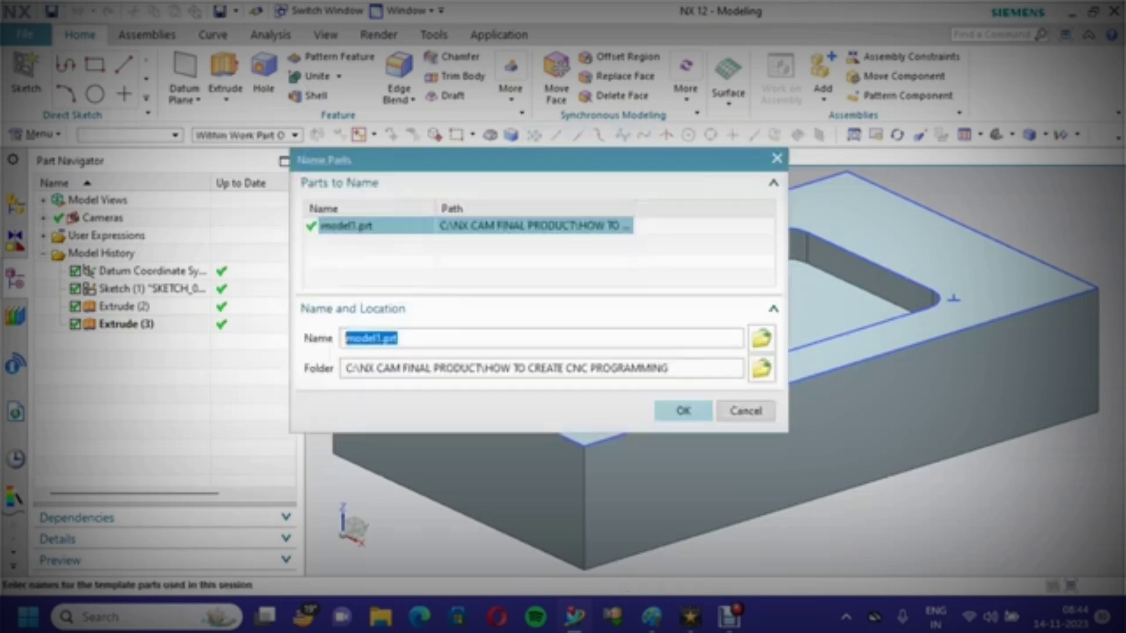
pyautogui.press('Return')
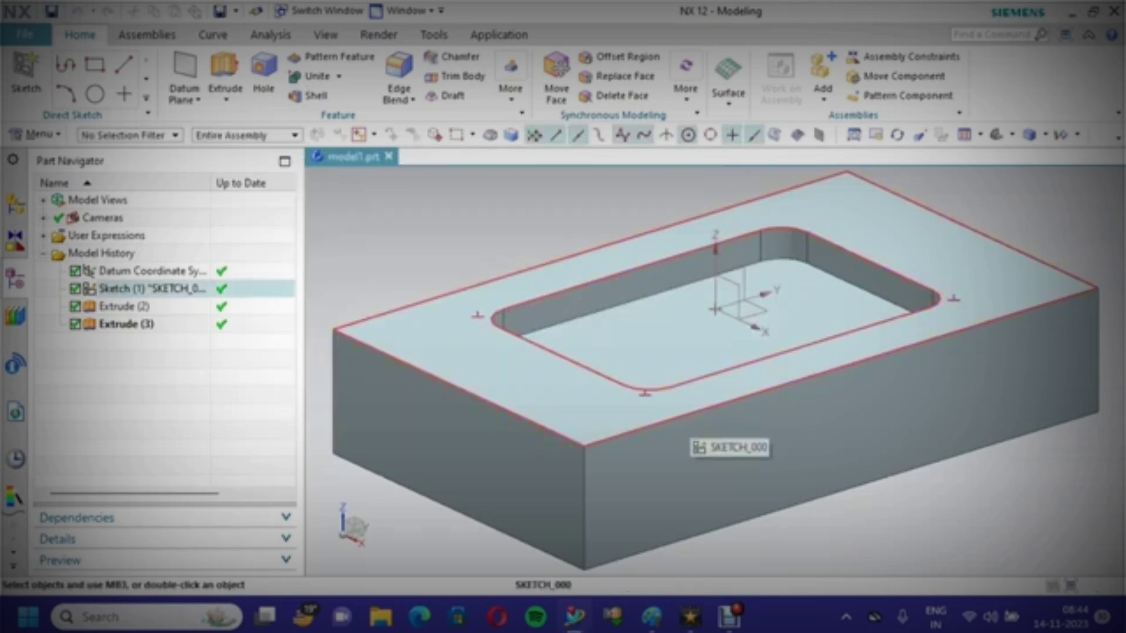
# Hide the sketch so that only the solid block with its pocket is displayed.
pyautogui.click(567, 258)
pyautogui.rightClick(567, 258)
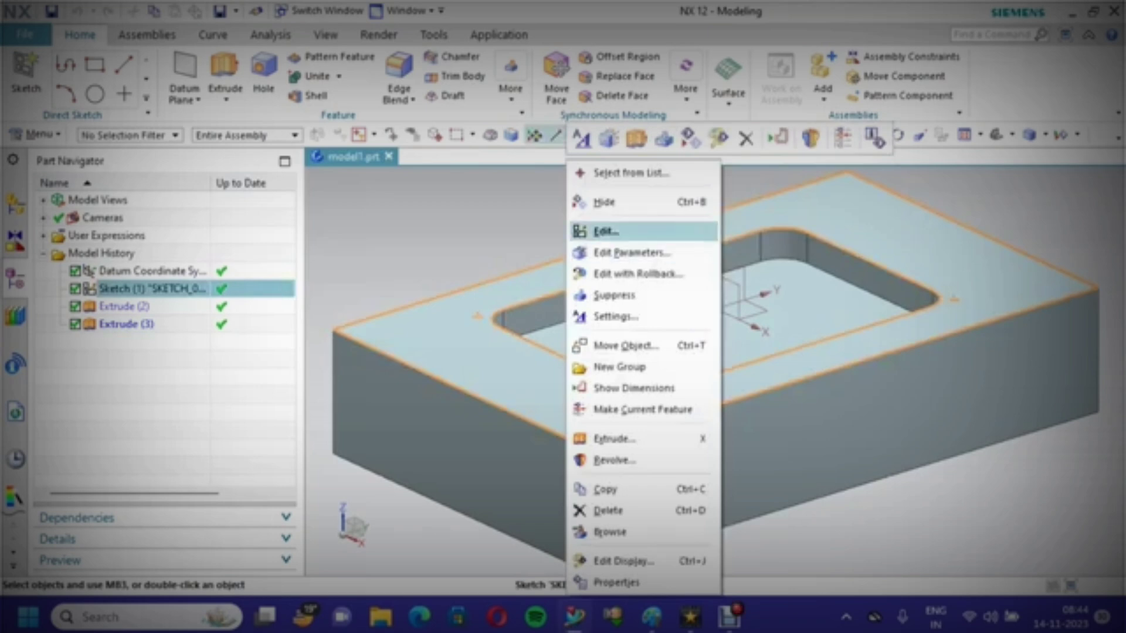
pyautogui.click(604, 201)
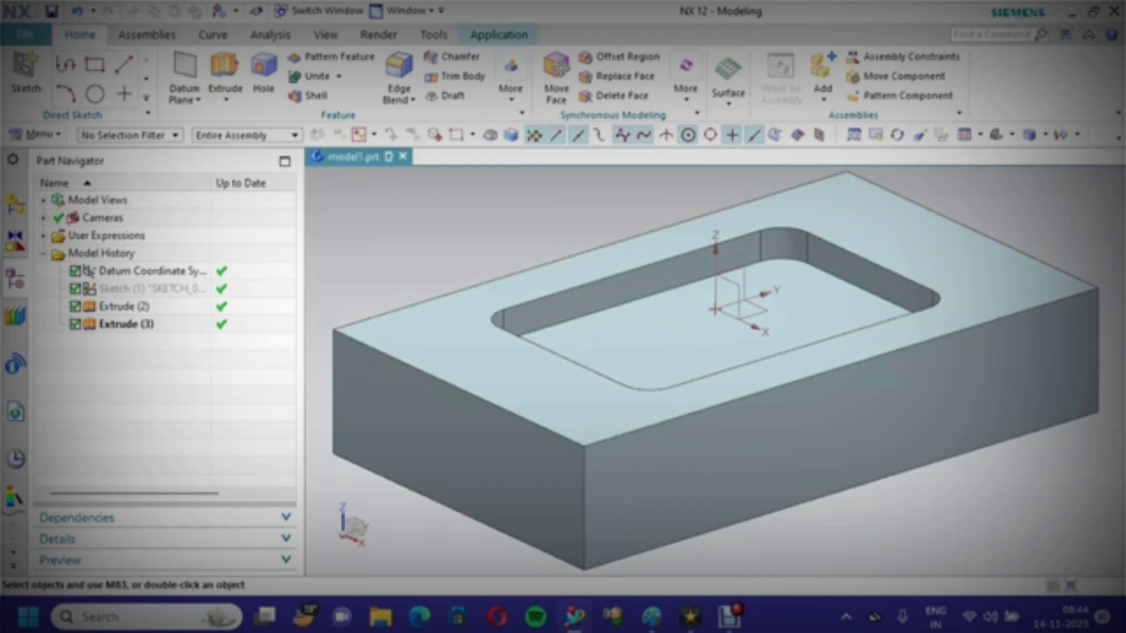
# Switch the part to the Manufacturing application with the cam_general configuration and the mill_contour setup.
pyautogui.click(499, 34)
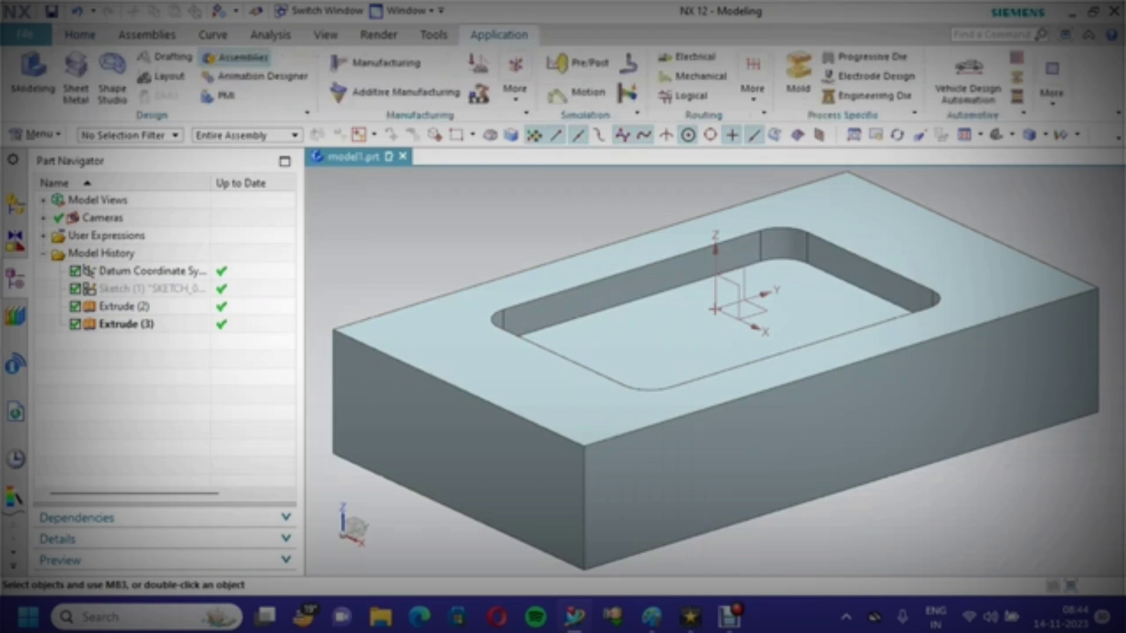
pyautogui.click(385, 63)
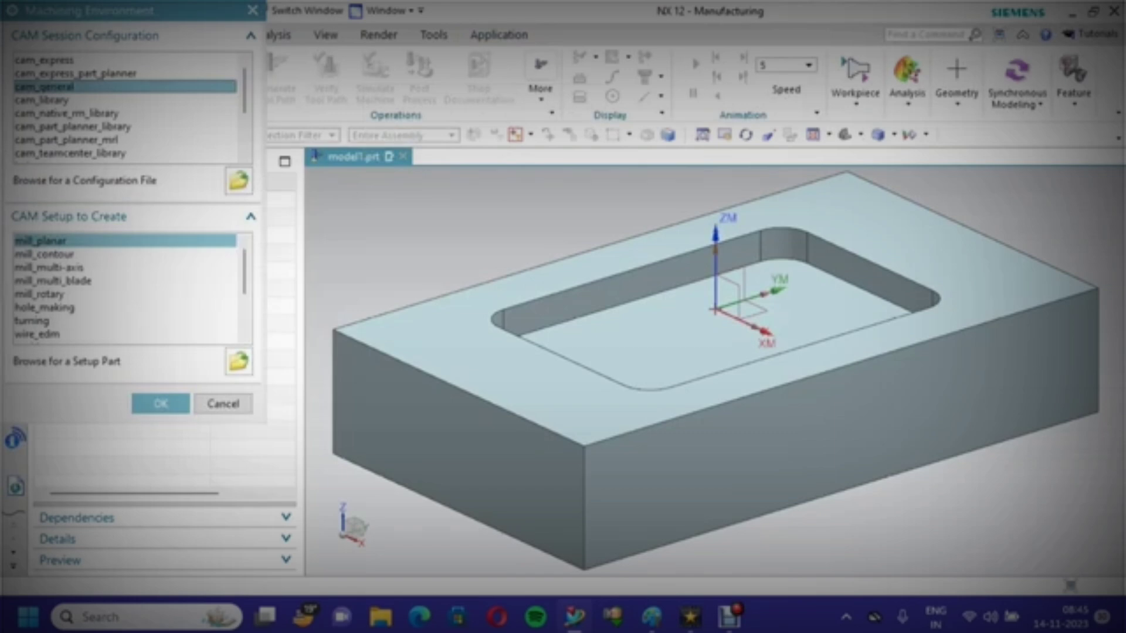
pyautogui.click(45, 255)
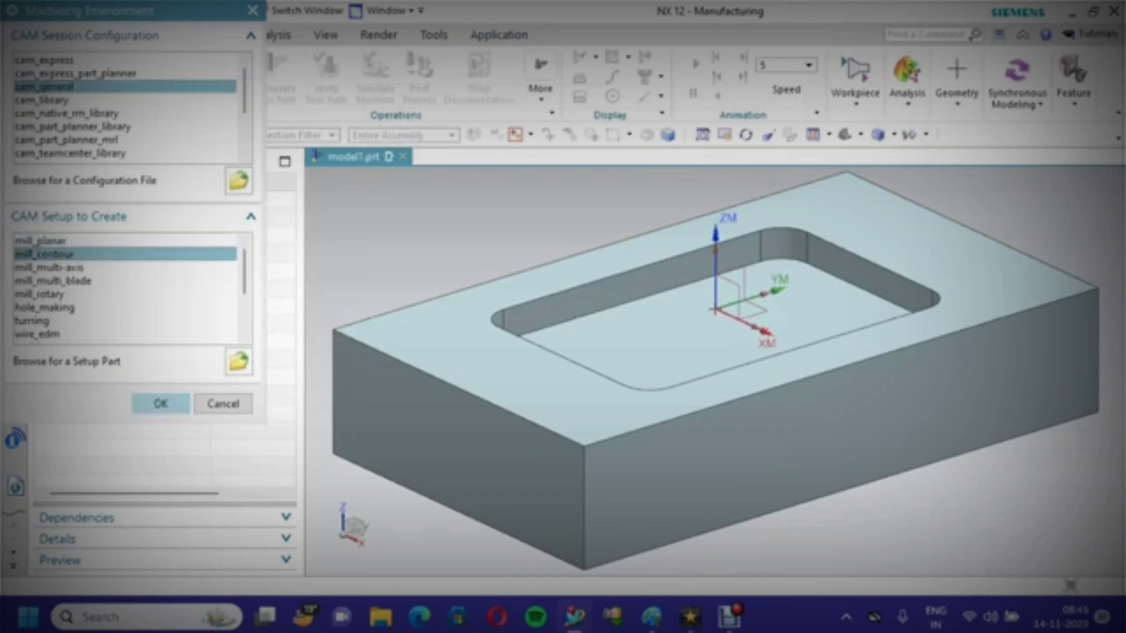
pyautogui.click(161, 404)
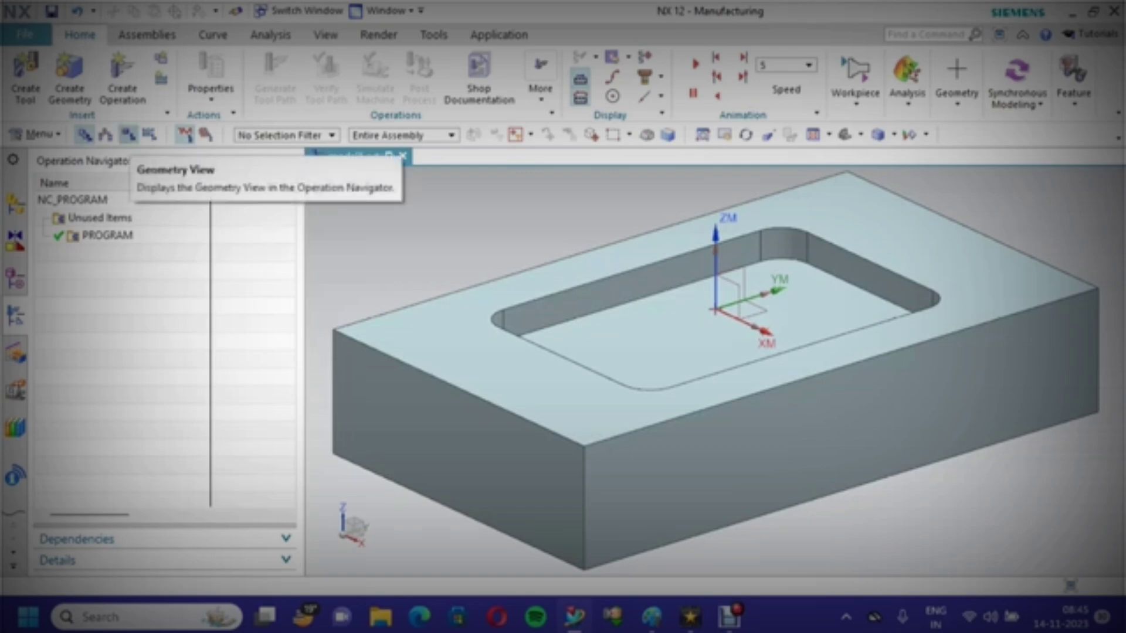
# Show the operation navigator's geometry view and open the coordinate system definition of MCS_MILL for editing.
pyautogui.click(128, 135)
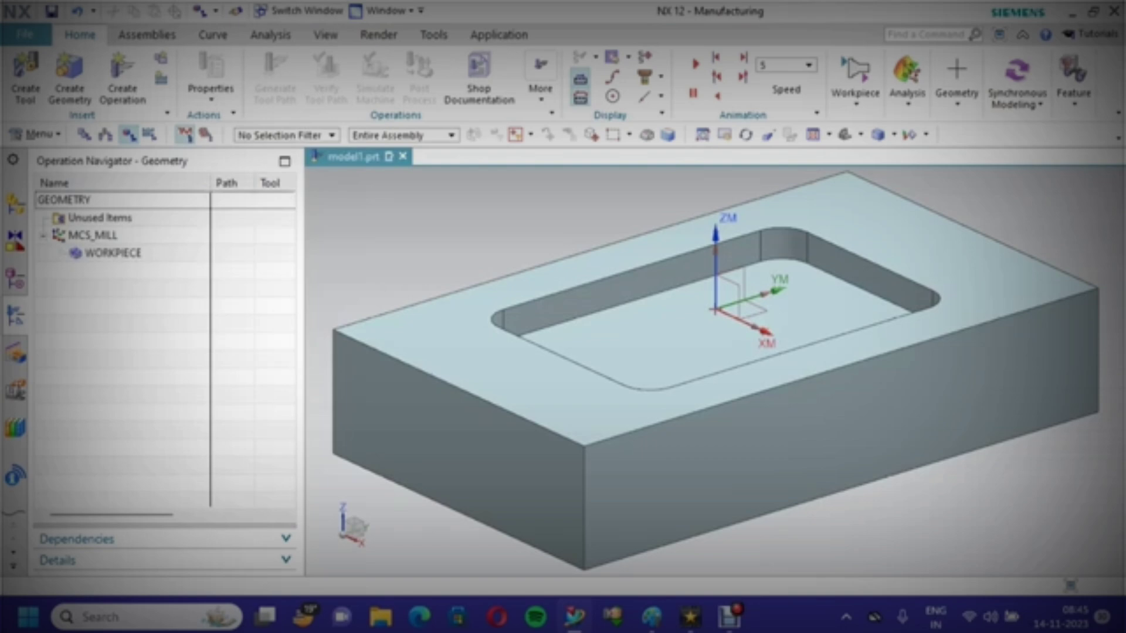
pyautogui.click(93, 235)
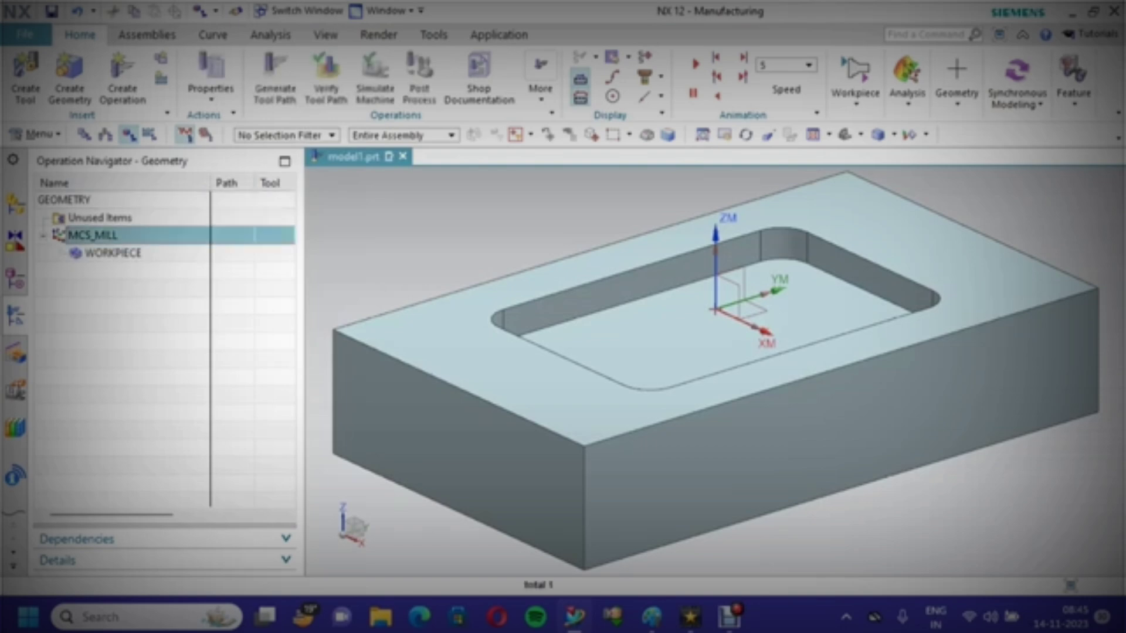
pyautogui.rightClick(88, 235)
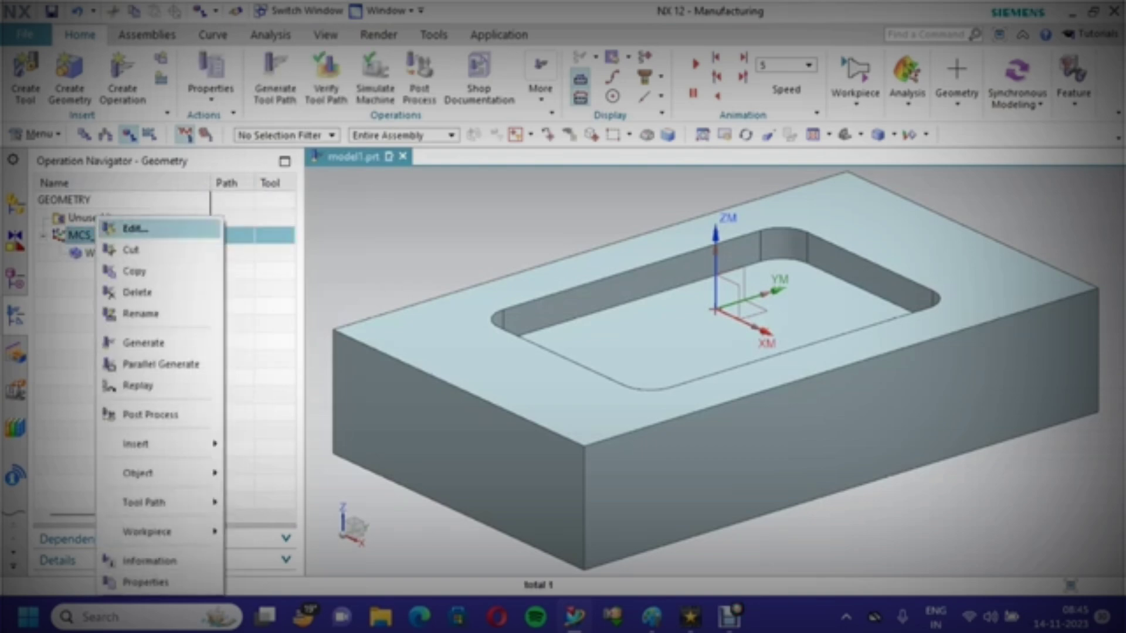
pyautogui.click(125, 229)
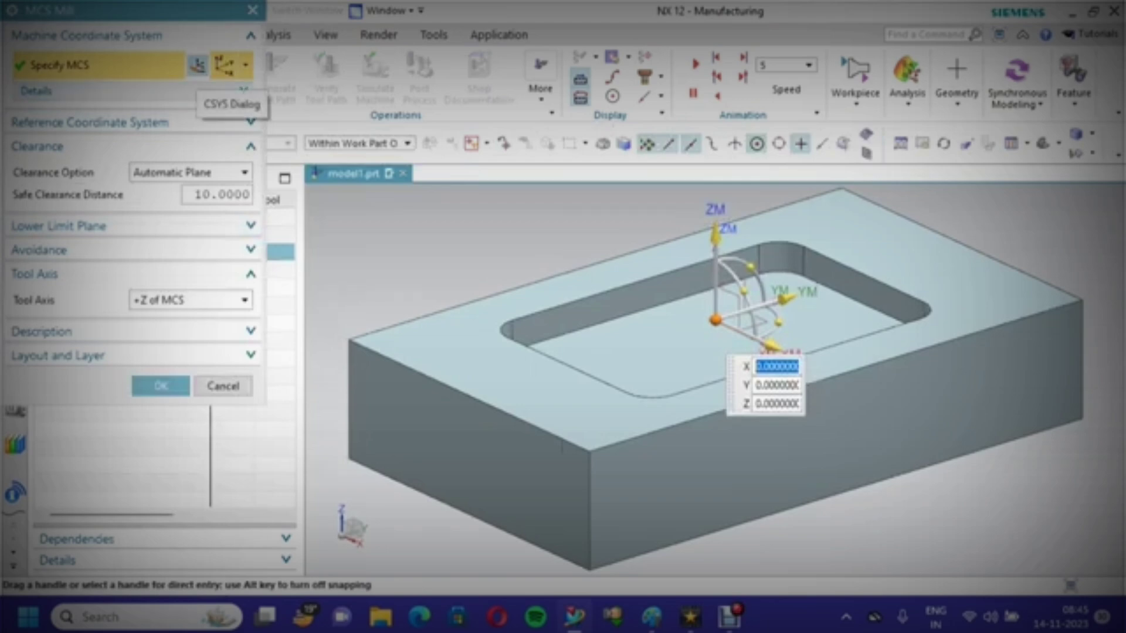
pyautogui.click(198, 66)
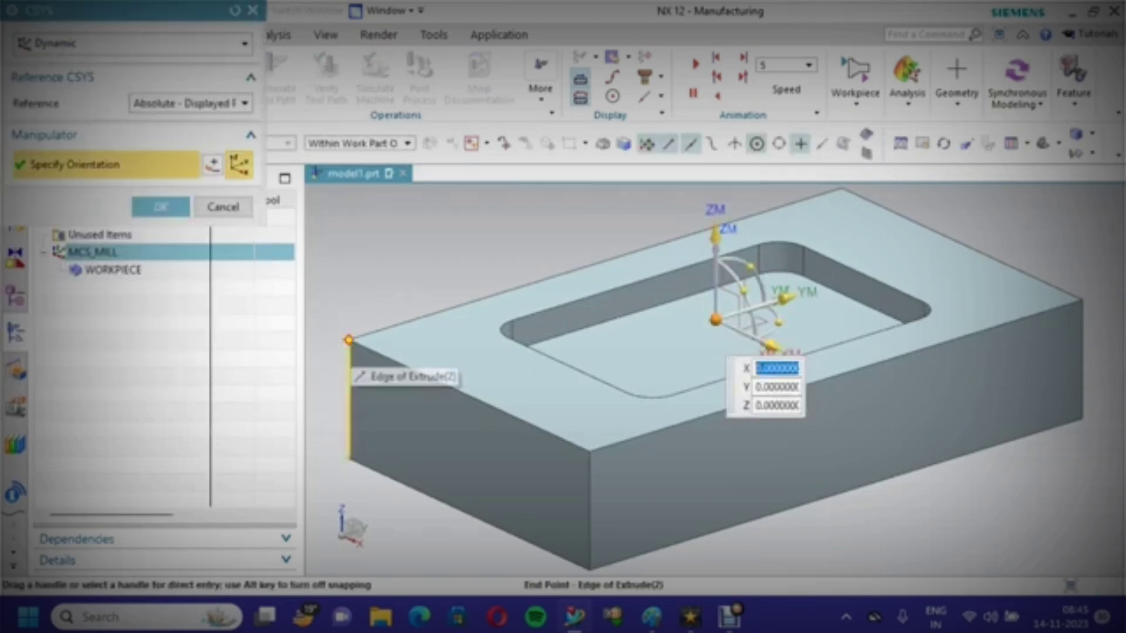
# Try the machine coordinate system's origin on each of the block's four top corners in turn.
pyautogui.click(349, 340)
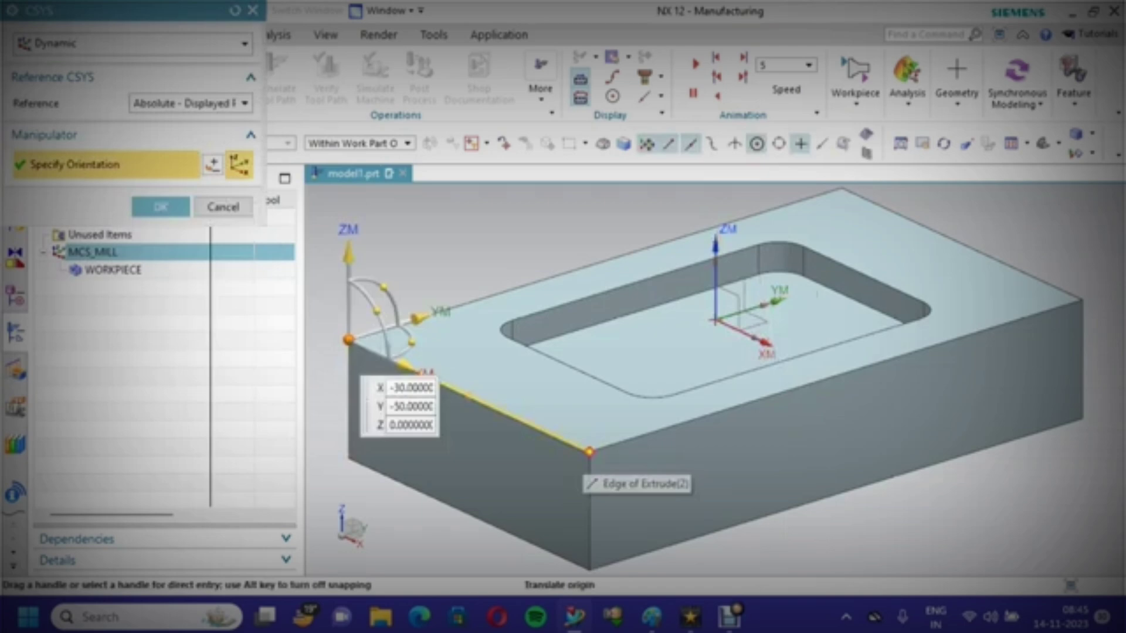
pyautogui.click(589, 451)
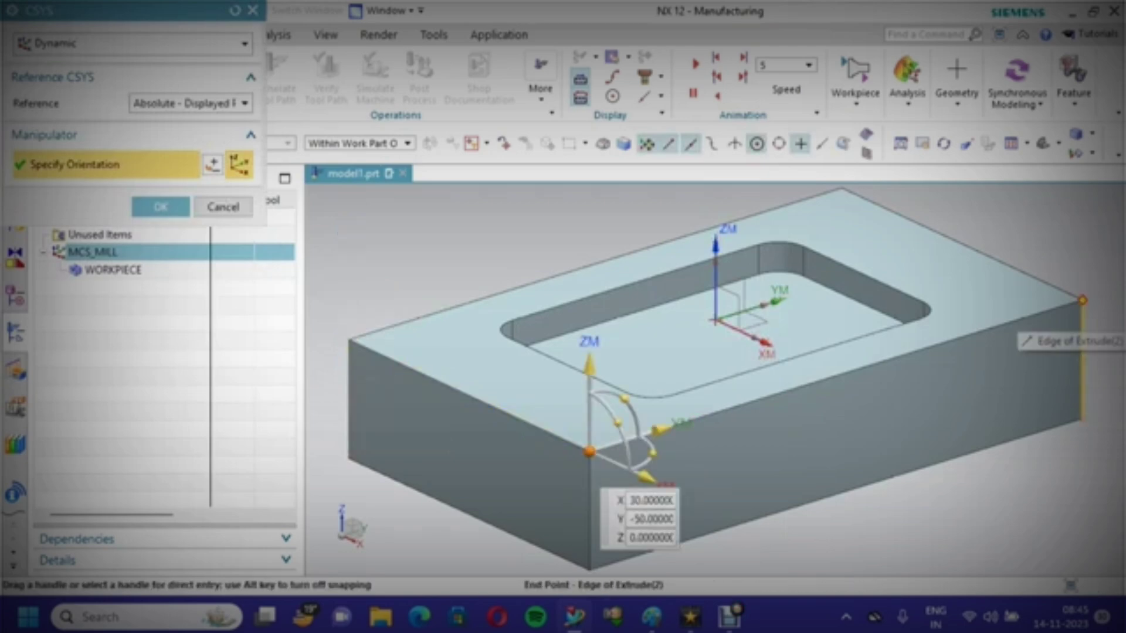
pyautogui.click(1082, 300)
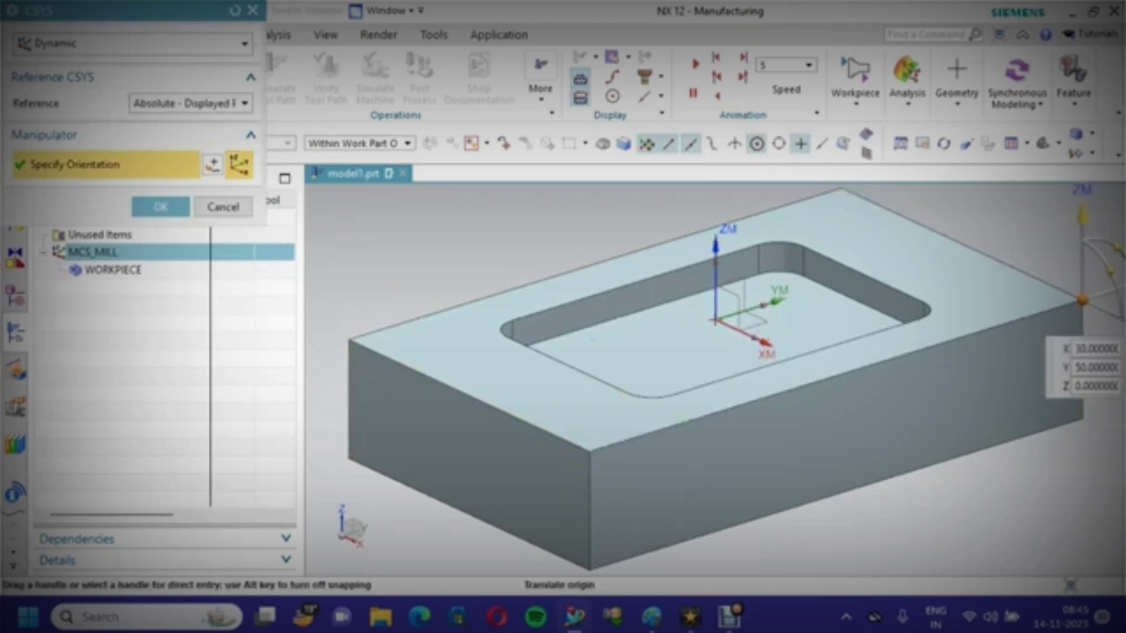
pyautogui.click(842, 189)
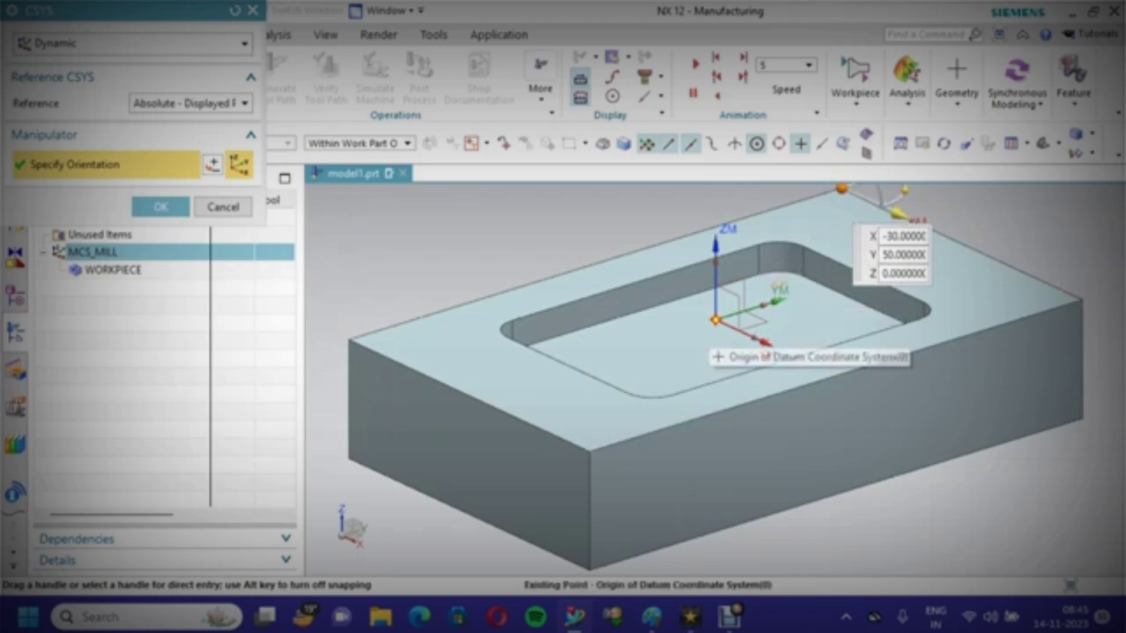
# Place the machine coordinate system's origin on the datum coordinate system's origin and accept the MCS_MILL settings.
pyautogui.click(715, 319)
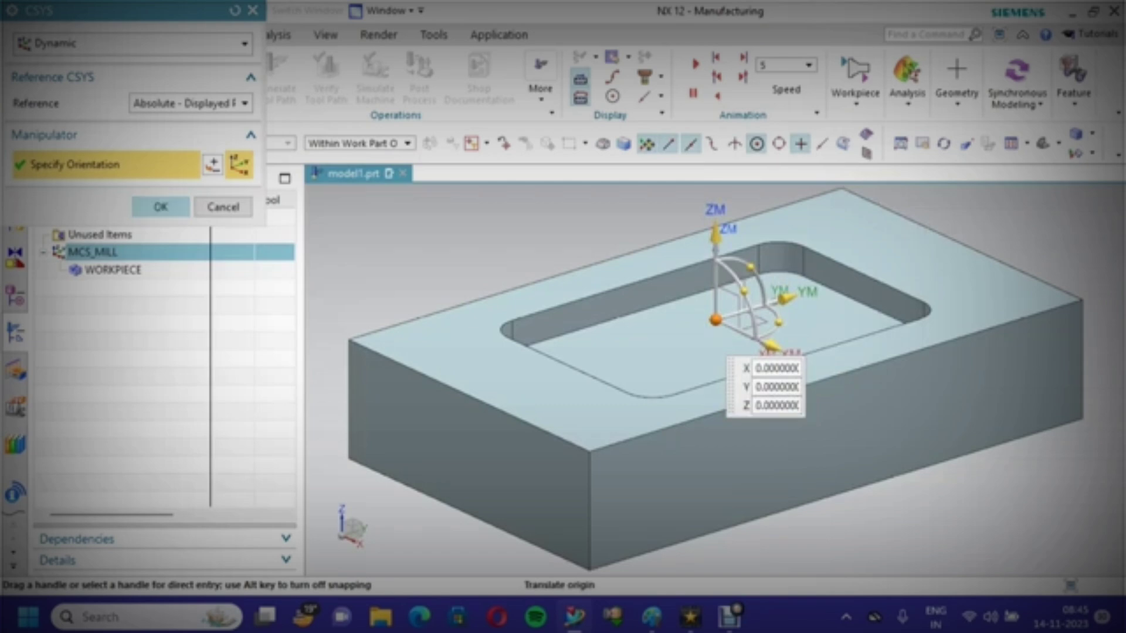
pyautogui.click(161, 207)
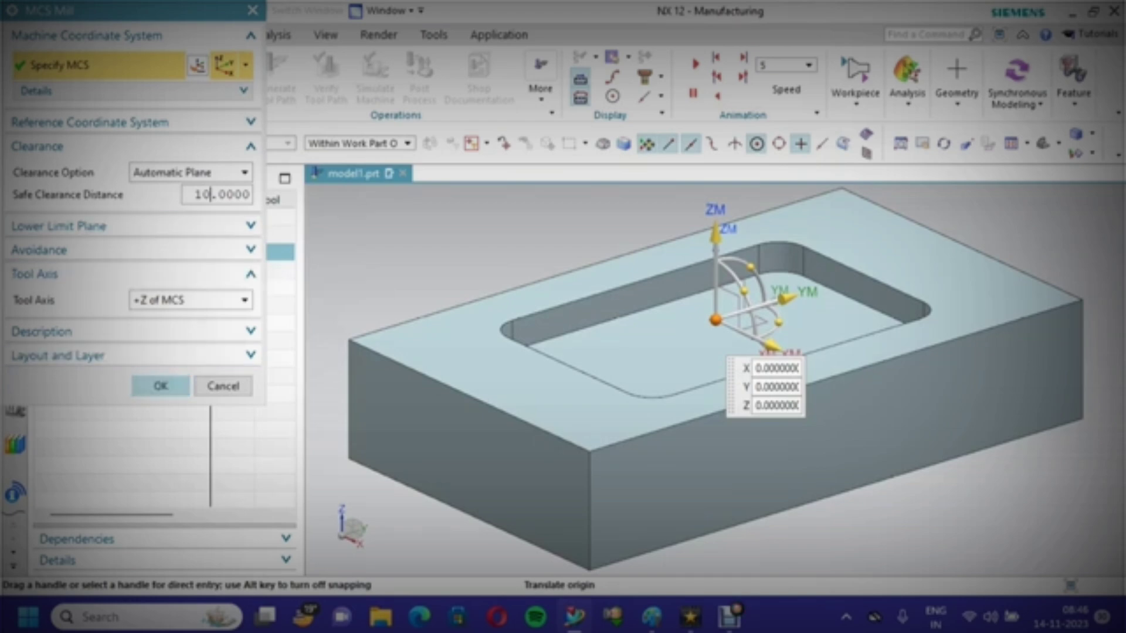
pyautogui.press('Return')
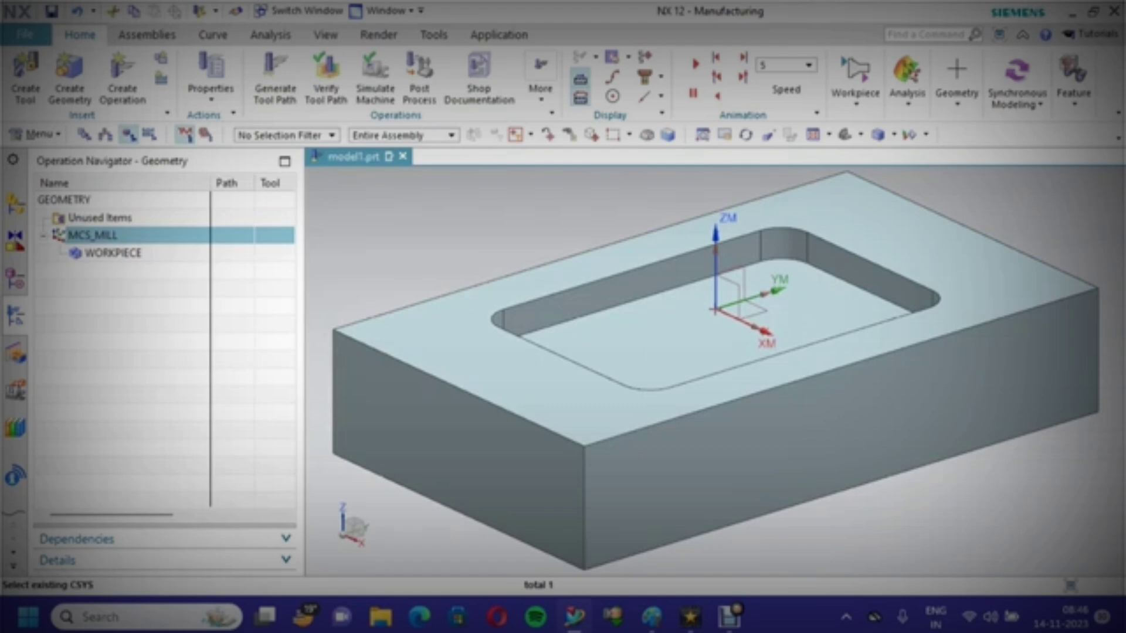
# Edit WORKPIECE and specify the pocketed solid block as its part geometry.
pyautogui.click(134, 253)
pyautogui.rightClick(134, 253)
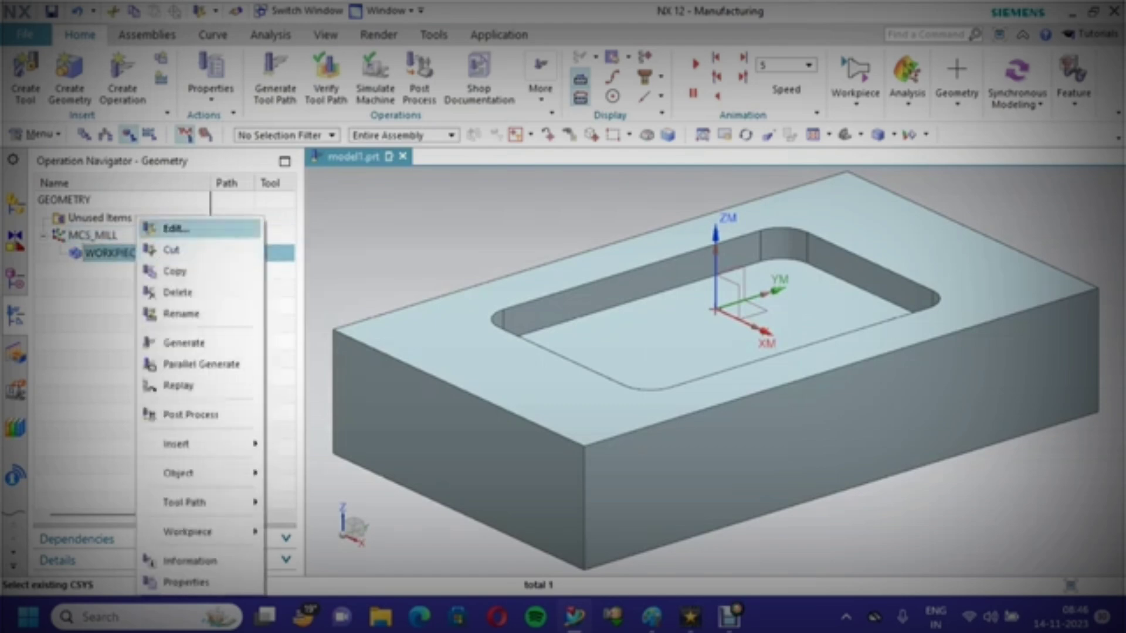
pyautogui.click(176, 228)
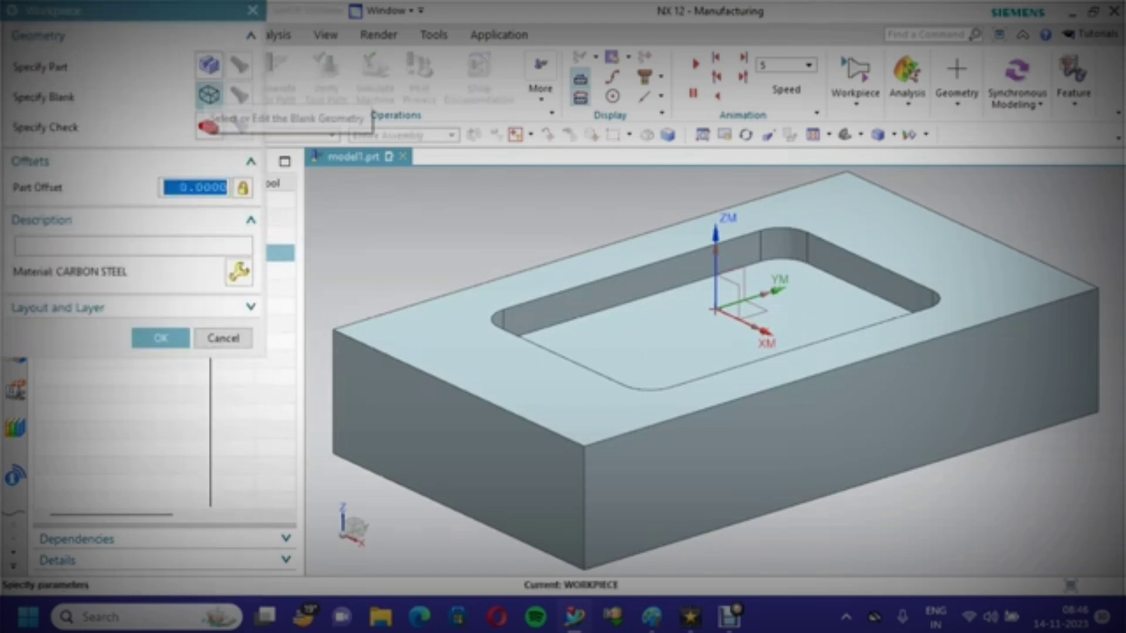
pyautogui.click(209, 96)
pyautogui.click(555, 293)
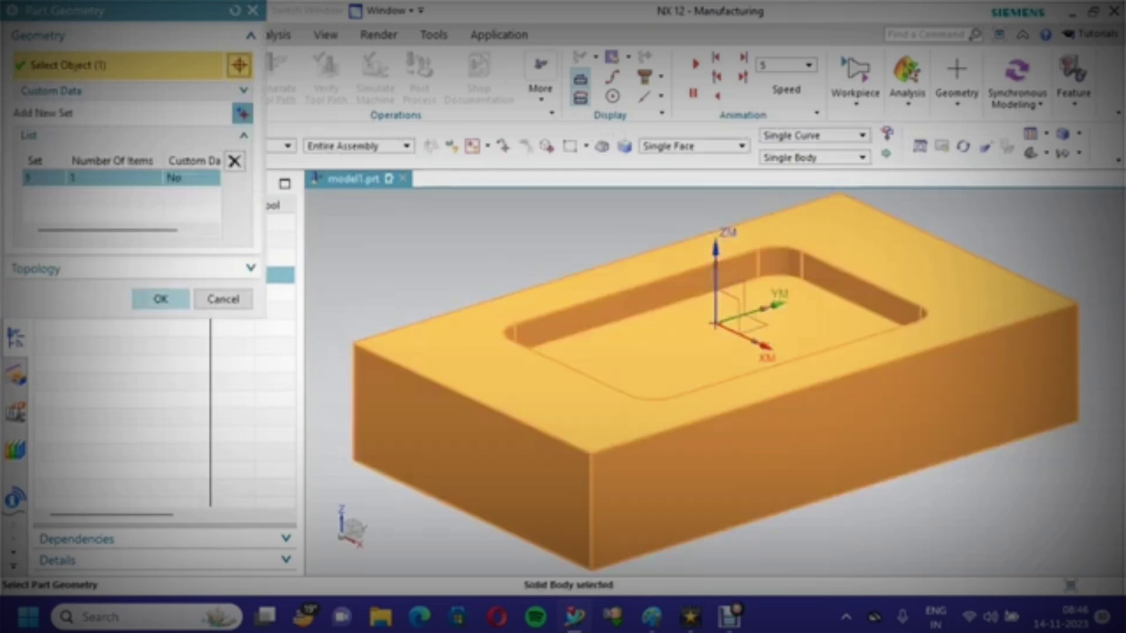
pyautogui.click(161, 299)
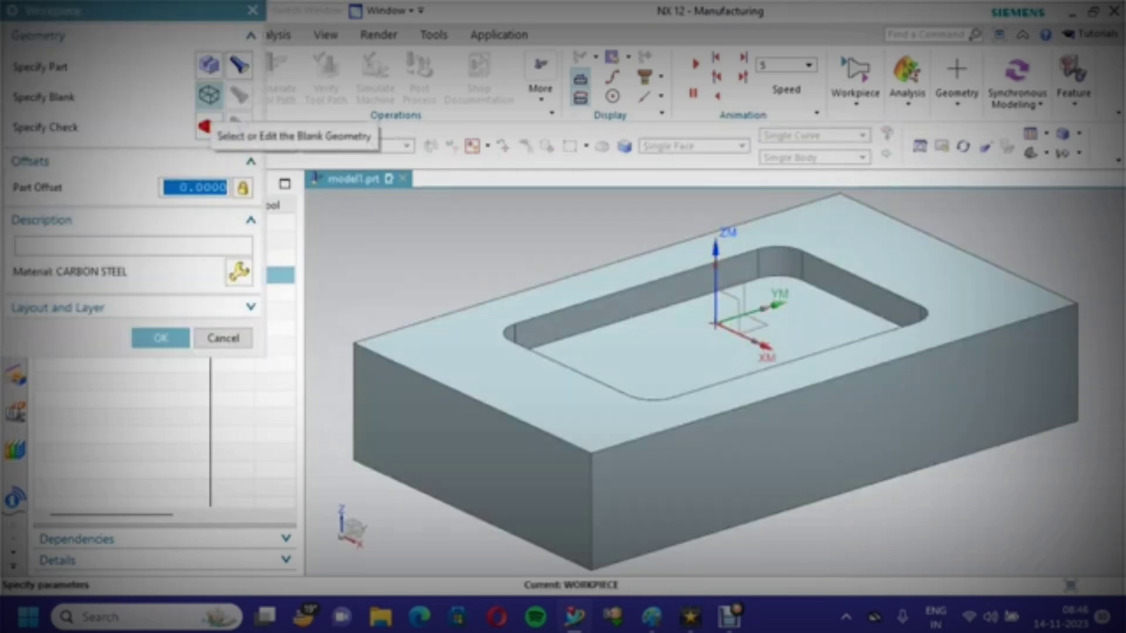
# Define the workpiece's blank geometry as a Bounding Block around the part.
pyautogui.click(208, 95)
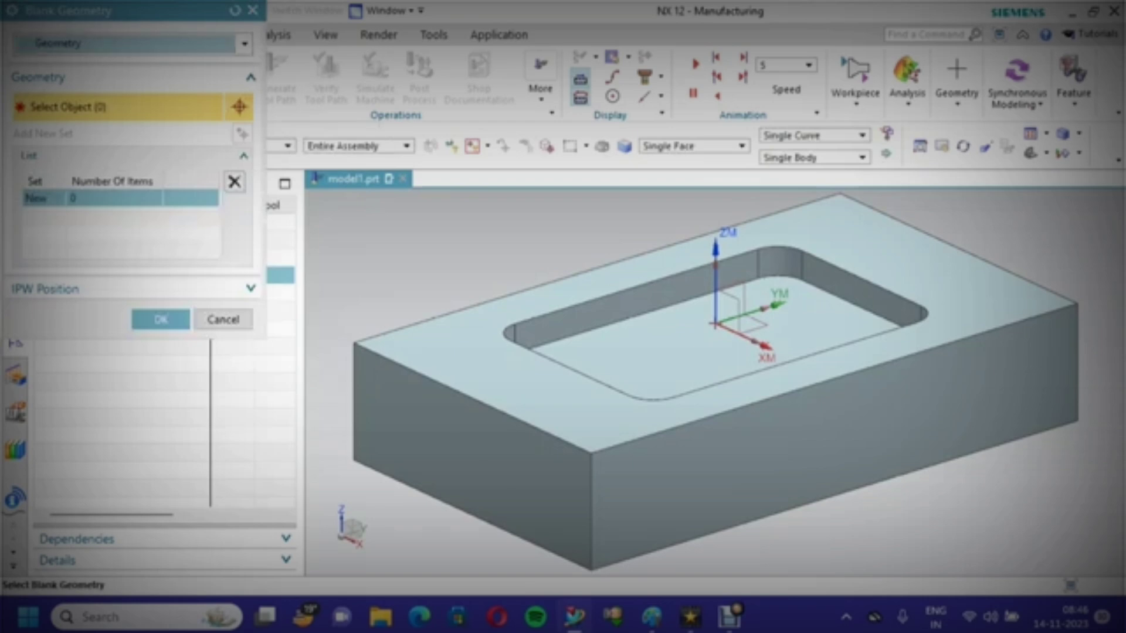
pyautogui.click(244, 43)
pyautogui.click(70, 99)
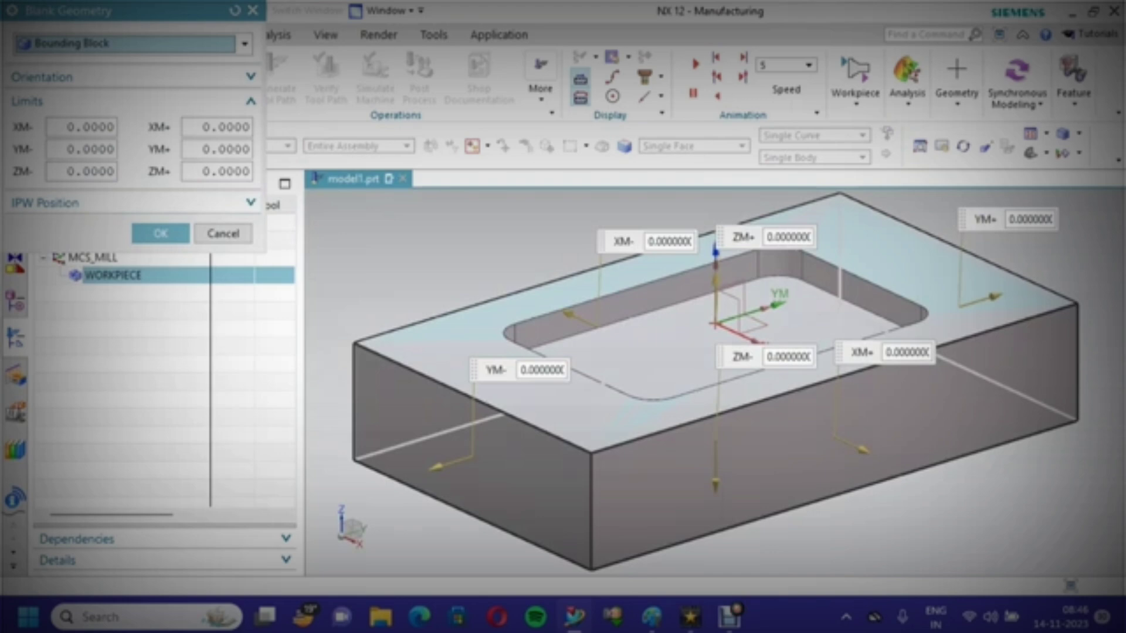
pyautogui.click(160, 233)
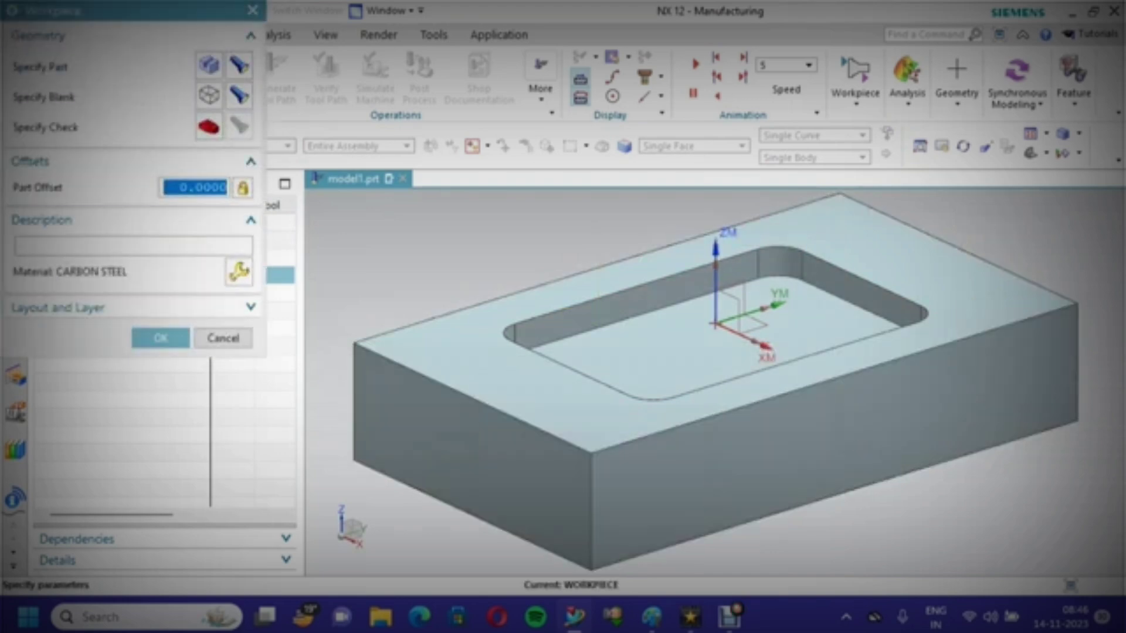
# Display the specified part and blank geometry to check them, and accept the workpiece definition.
pyautogui.click(238, 66)
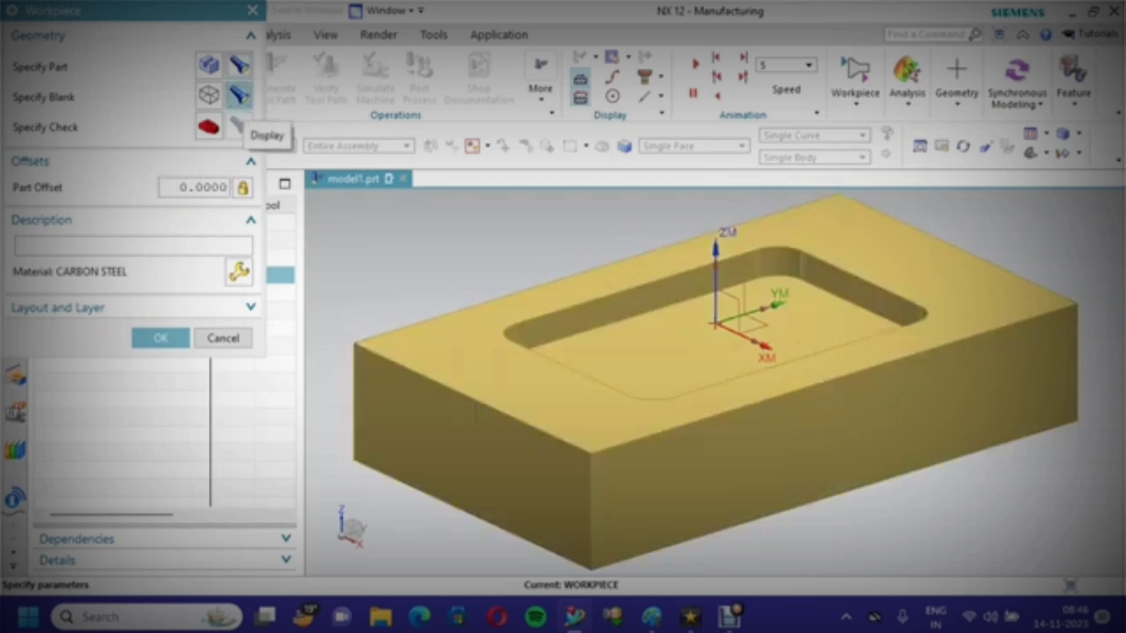
pyautogui.click(238, 96)
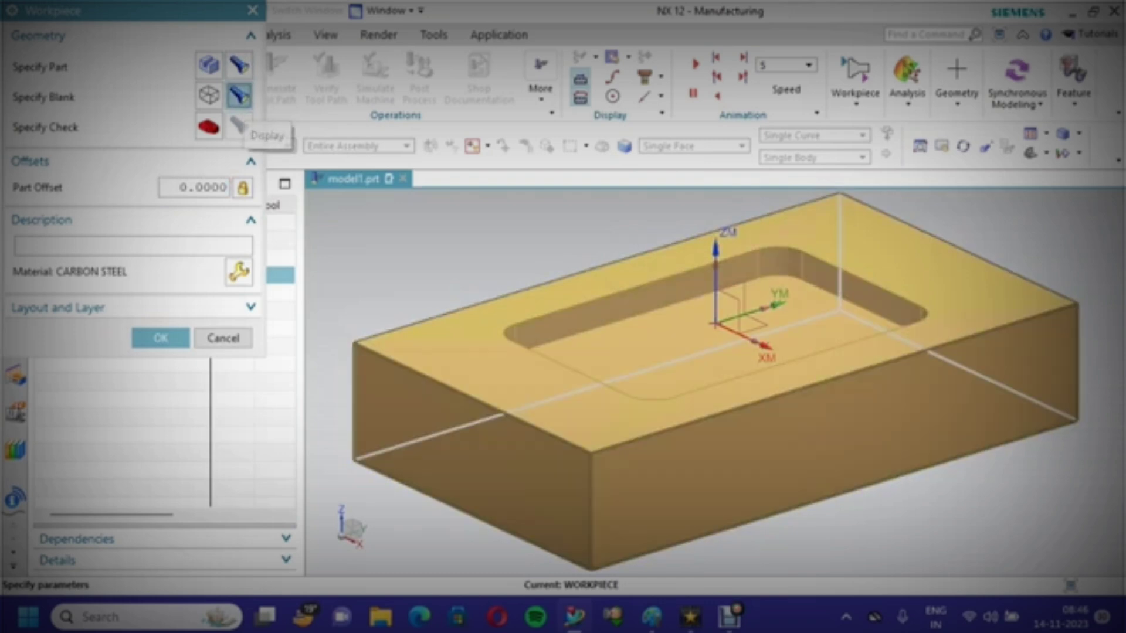
pyautogui.click(238, 96)
pyautogui.click(161, 338)
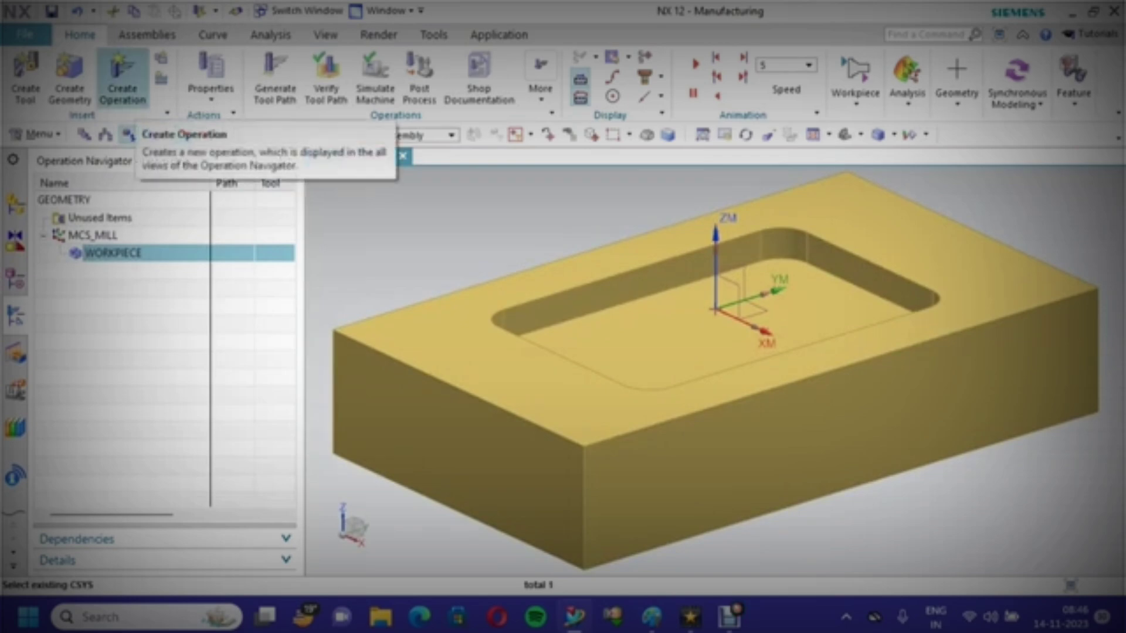
# Create a mill_contour operation named CAVITY_MILL with program PROGRAM, geometry WORKPIECE and method MILL_FINISH.
pyautogui.click(122, 82)
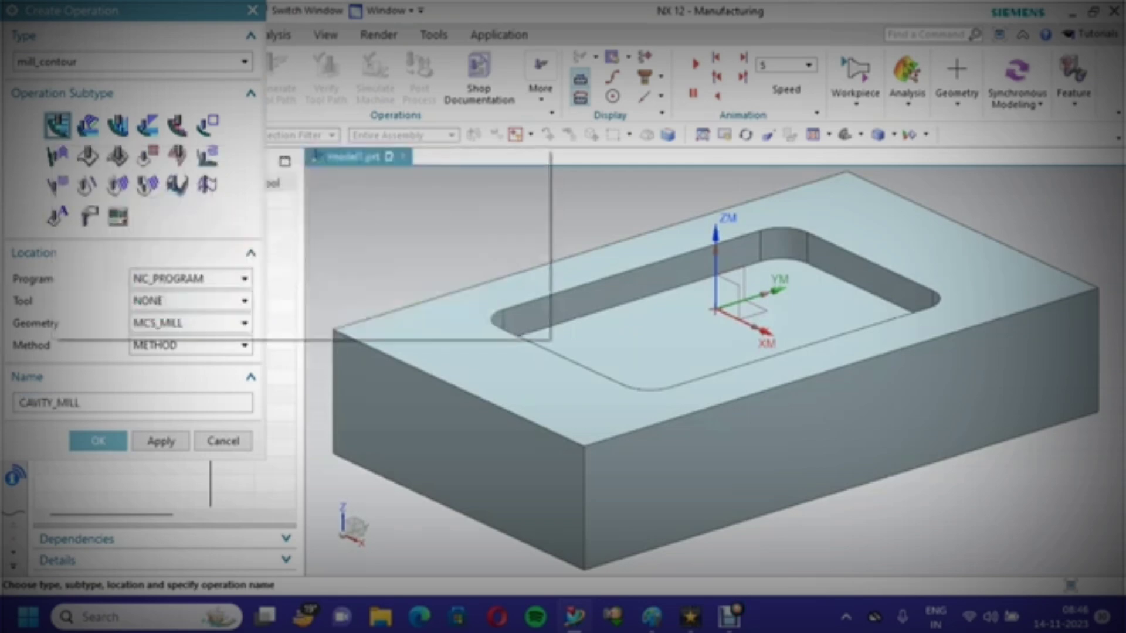
pyautogui.click(193, 279)
pyautogui.click(176, 328)
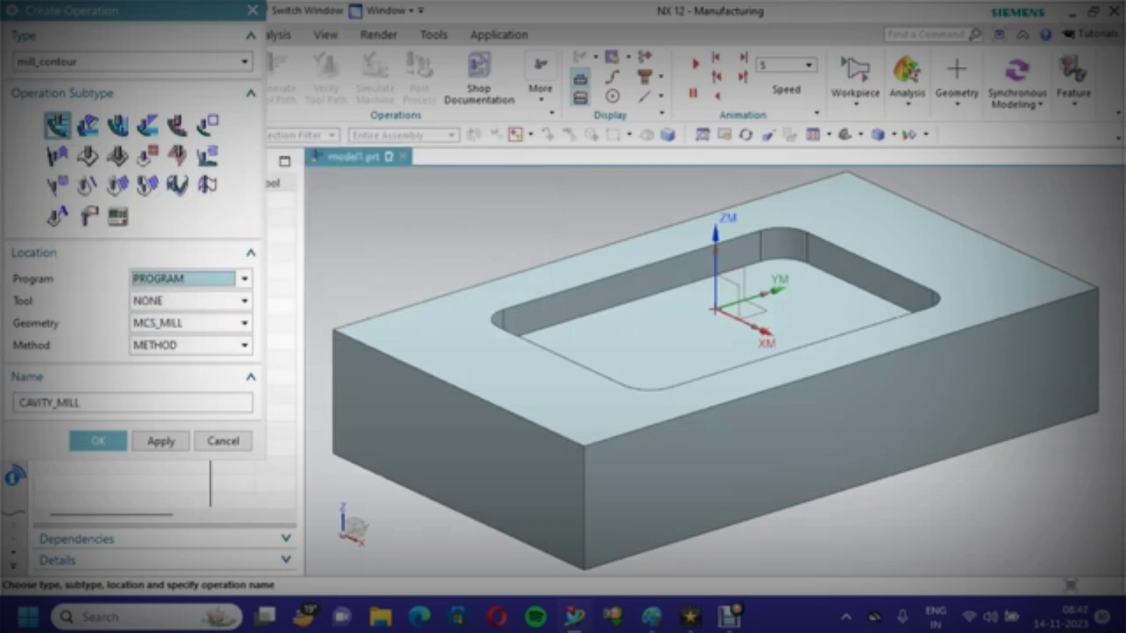
pyautogui.click(245, 323)
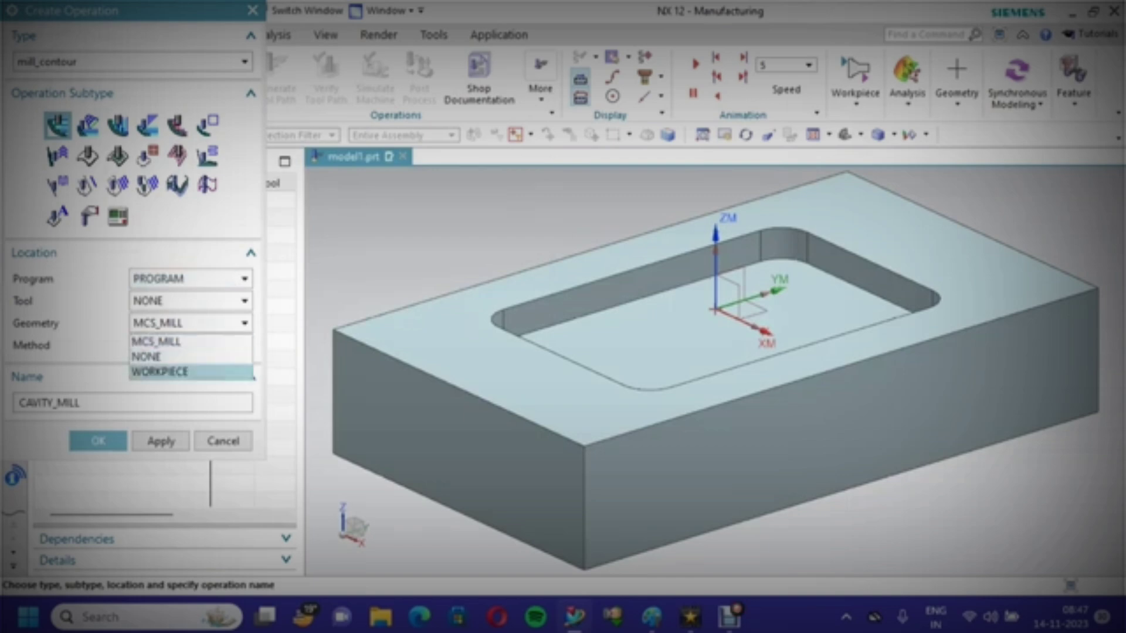
pyautogui.click(253, 377)
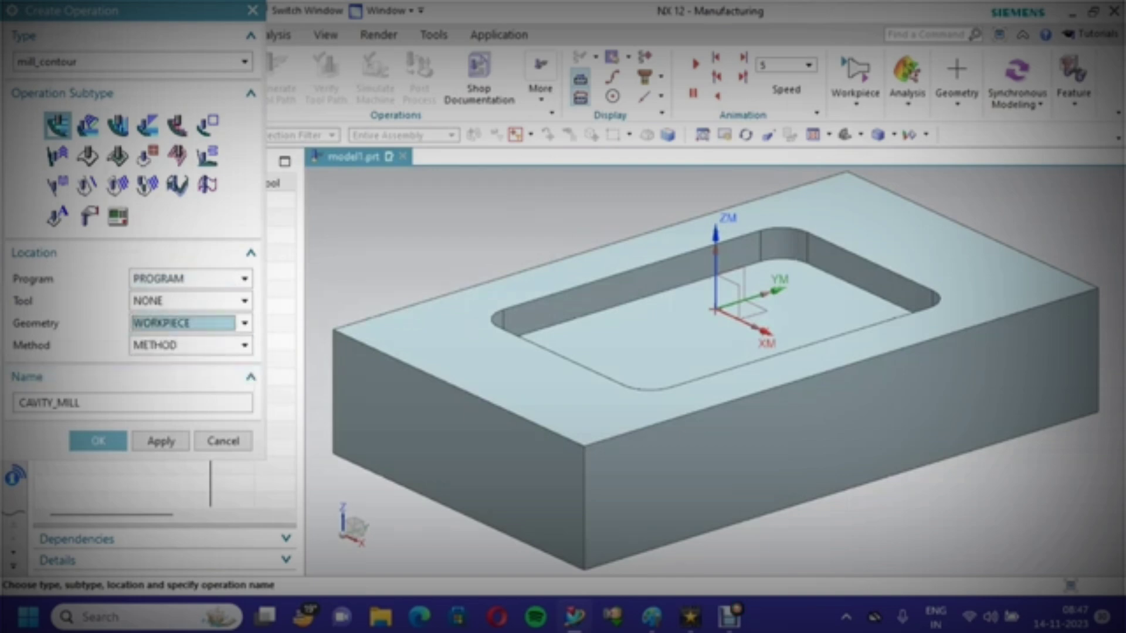
pyautogui.click(244, 346)
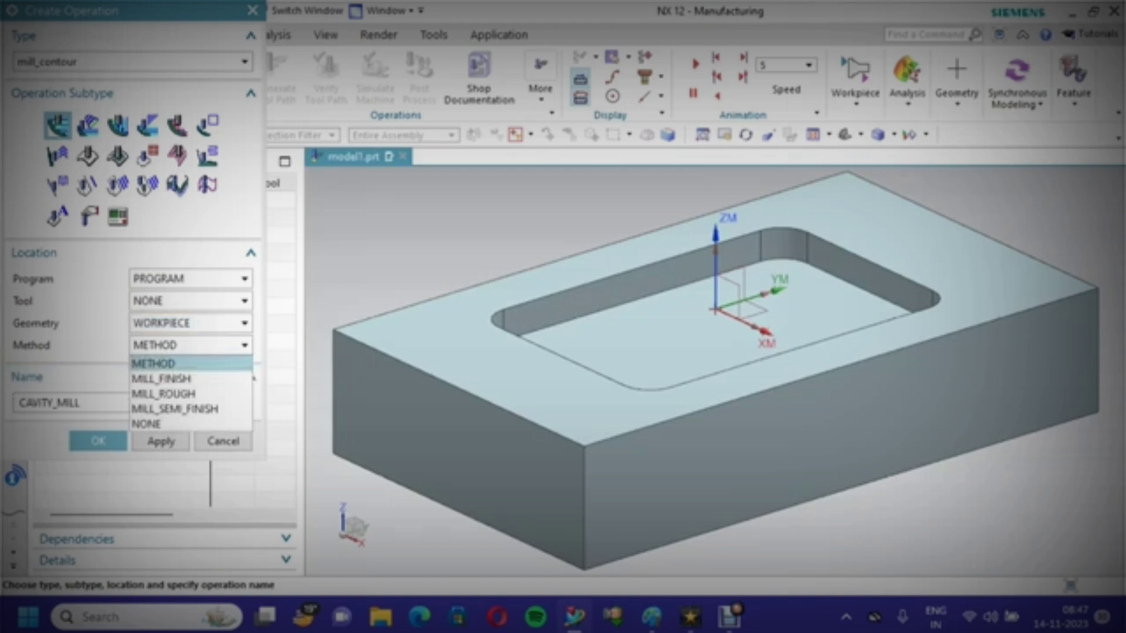
pyautogui.click(162, 379)
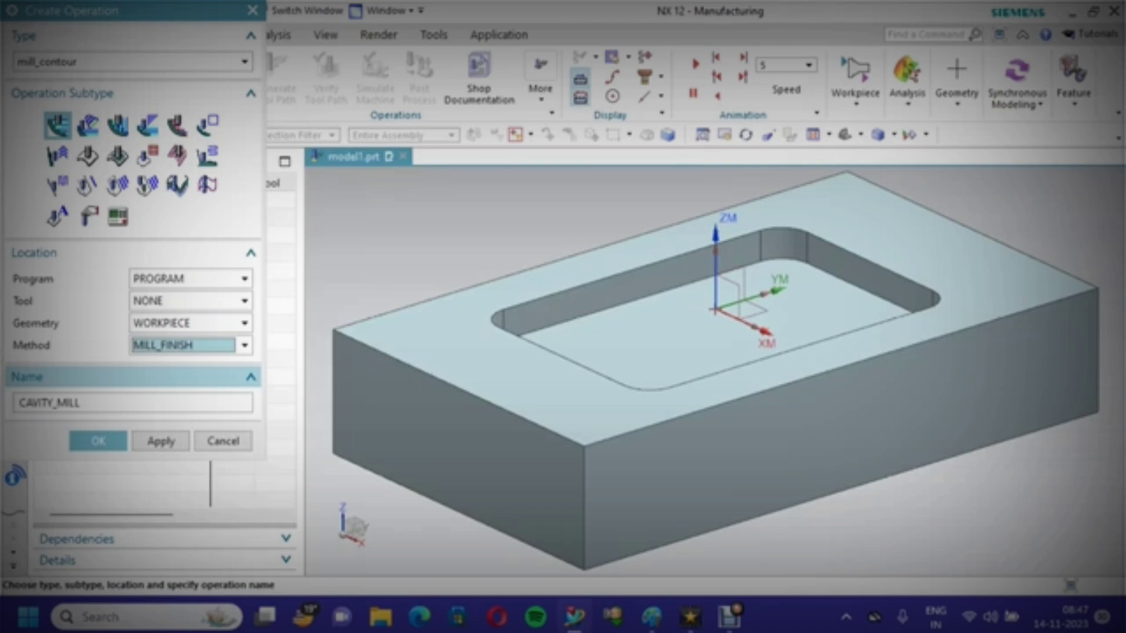
pyautogui.press('Return')
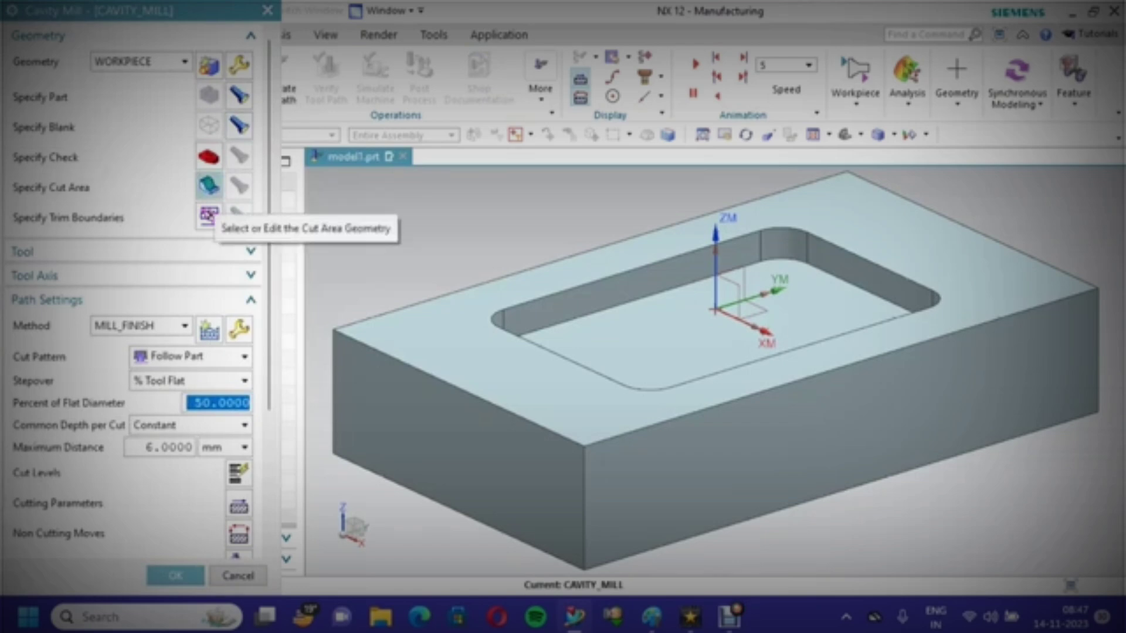
# Specify the pocket's floor, side walls and rounded corner faces as the cut area of the cavity mill operation.
pyautogui.press('Escape')
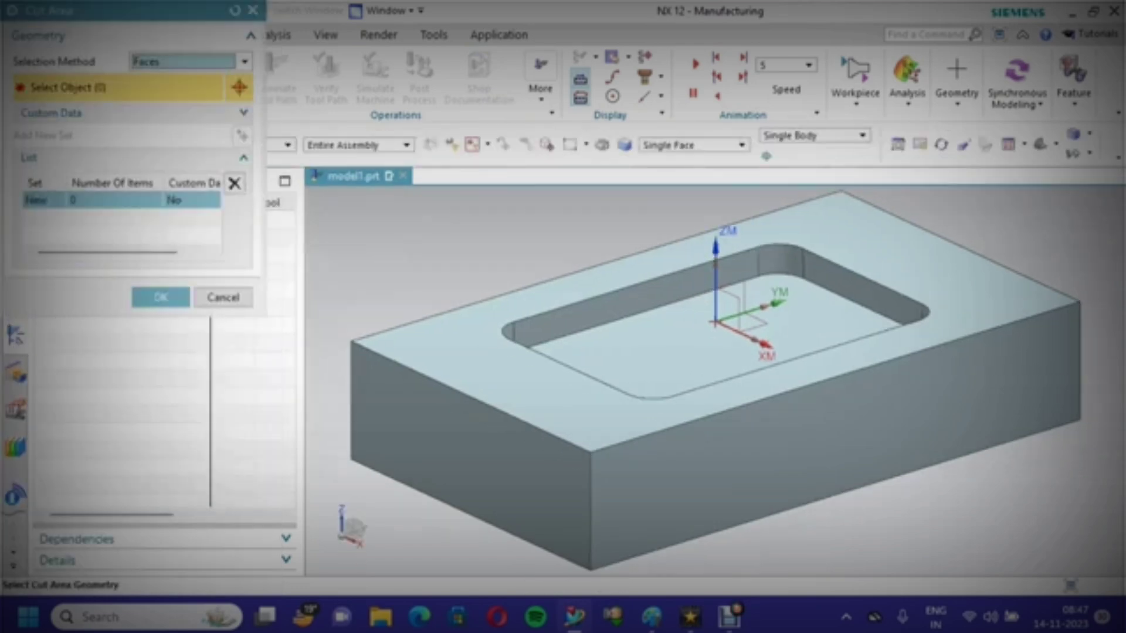
pyautogui.moveTo(460, 208); pyautogui.dragTo(974, 419)
pyautogui.moveTo(762, 381); pyautogui.dragTo(692, 434, button='middle')
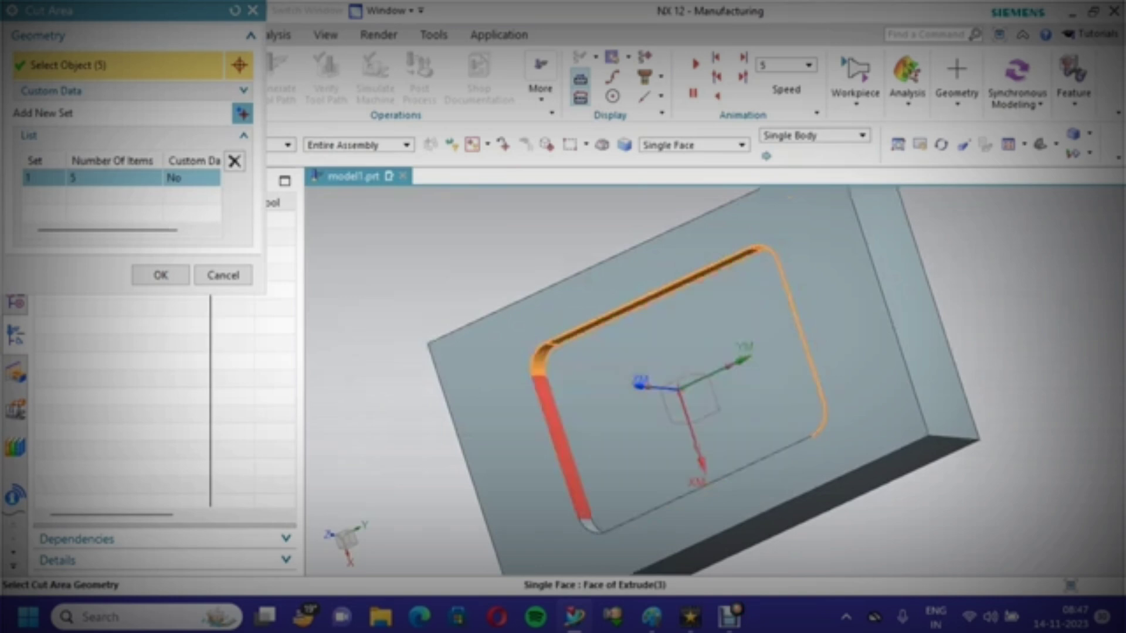
pyautogui.click(593, 392)
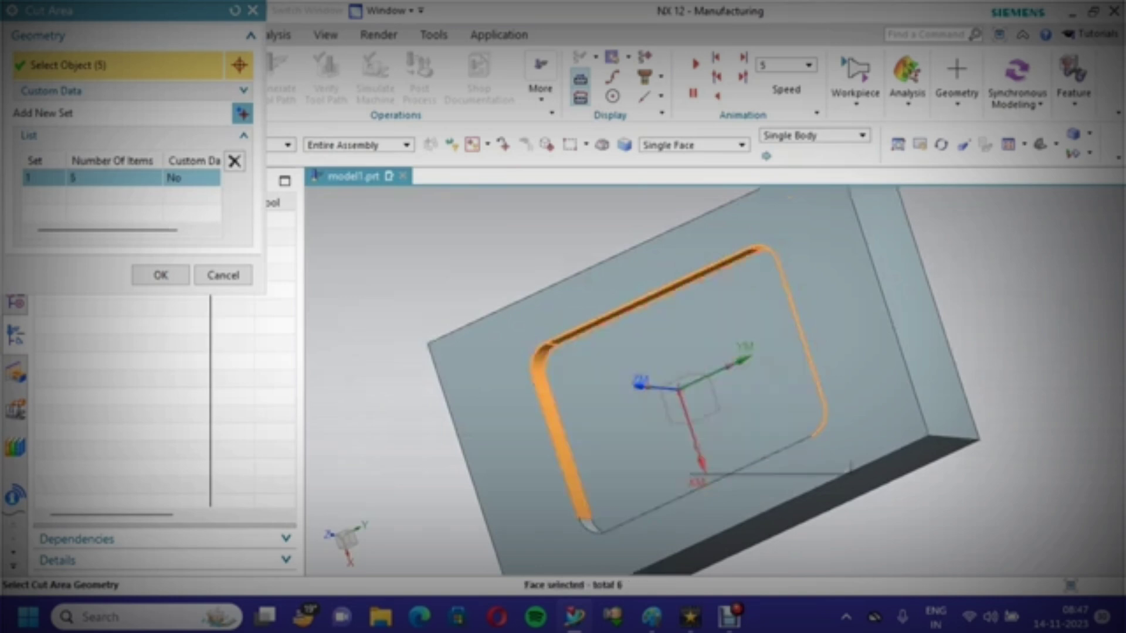
pyautogui.click(703, 363)
pyautogui.moveTo(703, 364); pyautogui.dragTo(674, 411, button='middle')
pyautogui.click(625, 433)
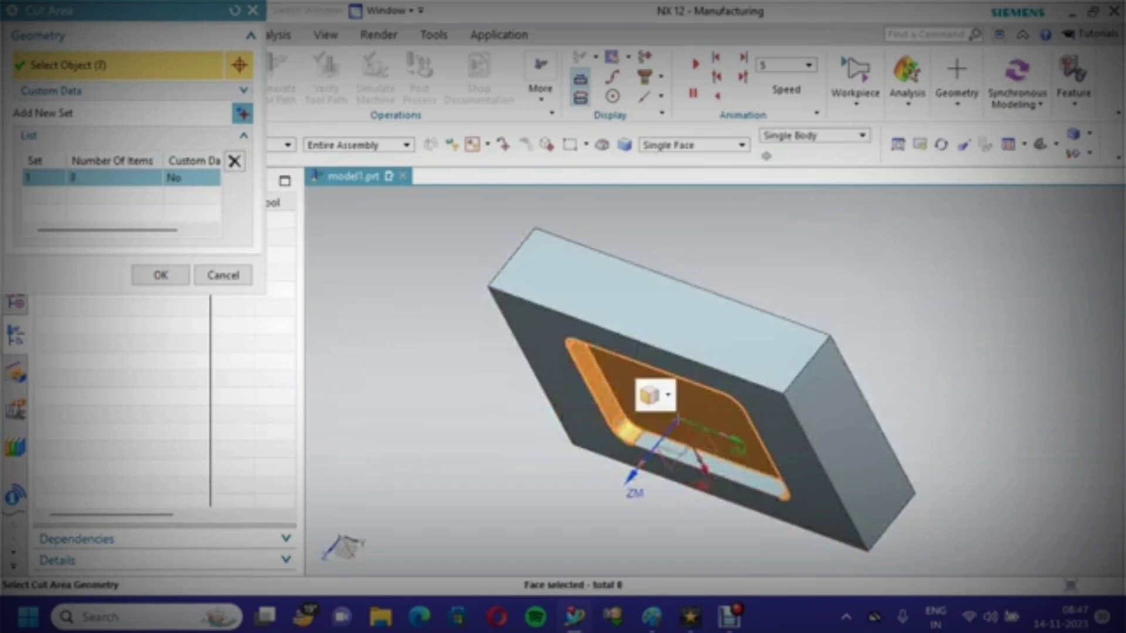
pyautogui.click(704, 460)
pyautogui.moveTo(703, 451); pyautogui.dragTo(768, 294, button='middle')
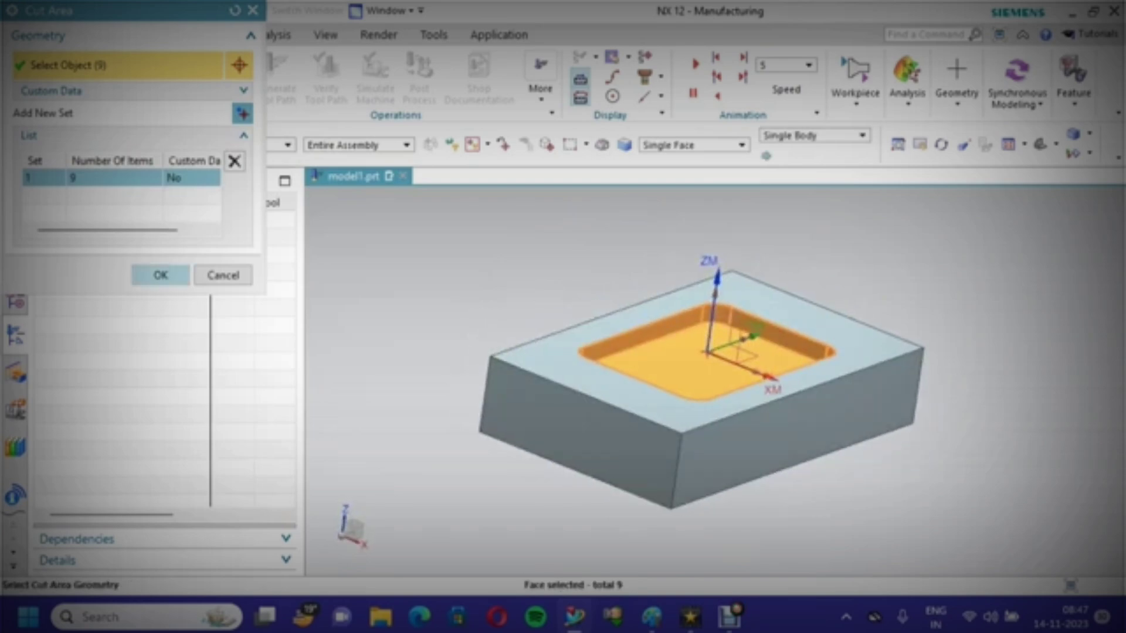
pyautogui.click(161, 275)
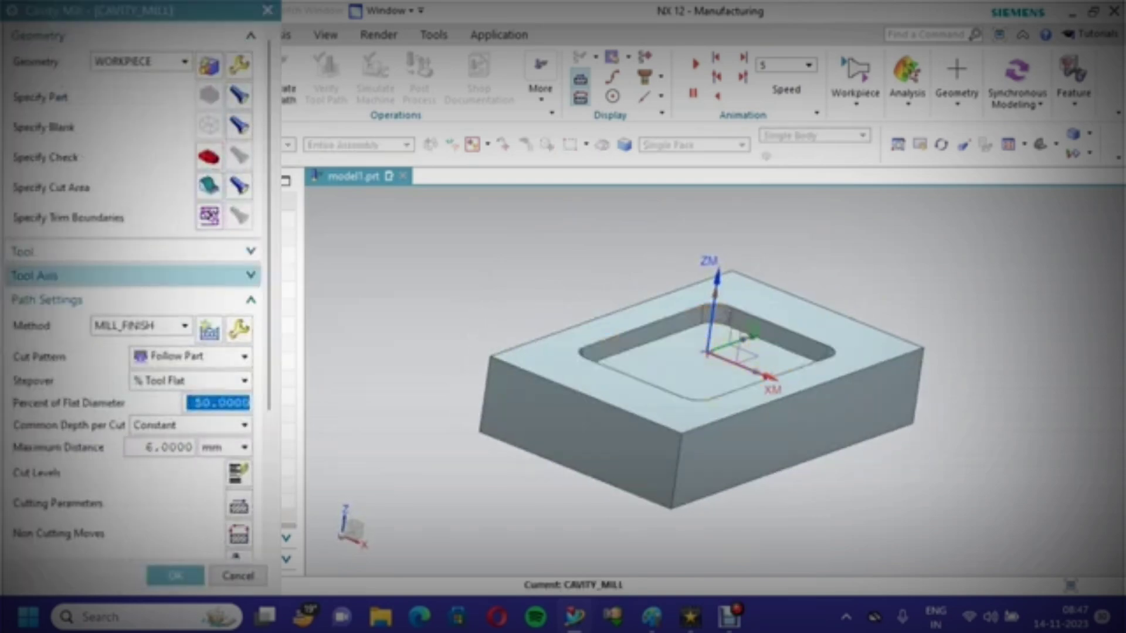
# Create a new mill_contour tool of subtype MILL, named MILL, for the operation and set its diameter to 10 mm.
pyautogui.click(88, 252)
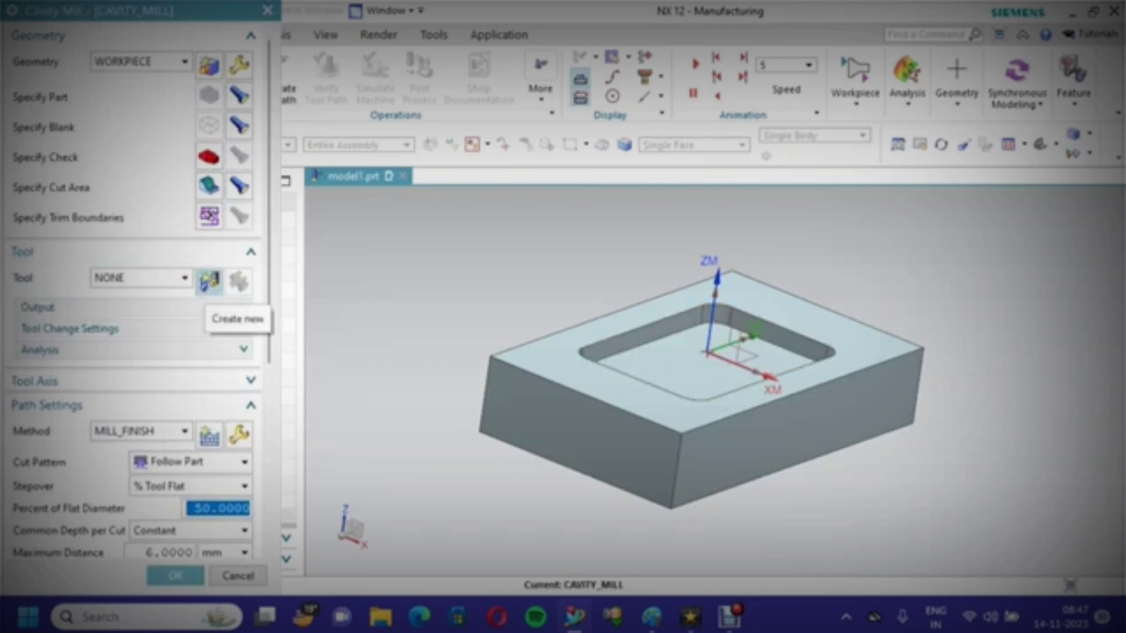
pyautogui.click(210, 281)
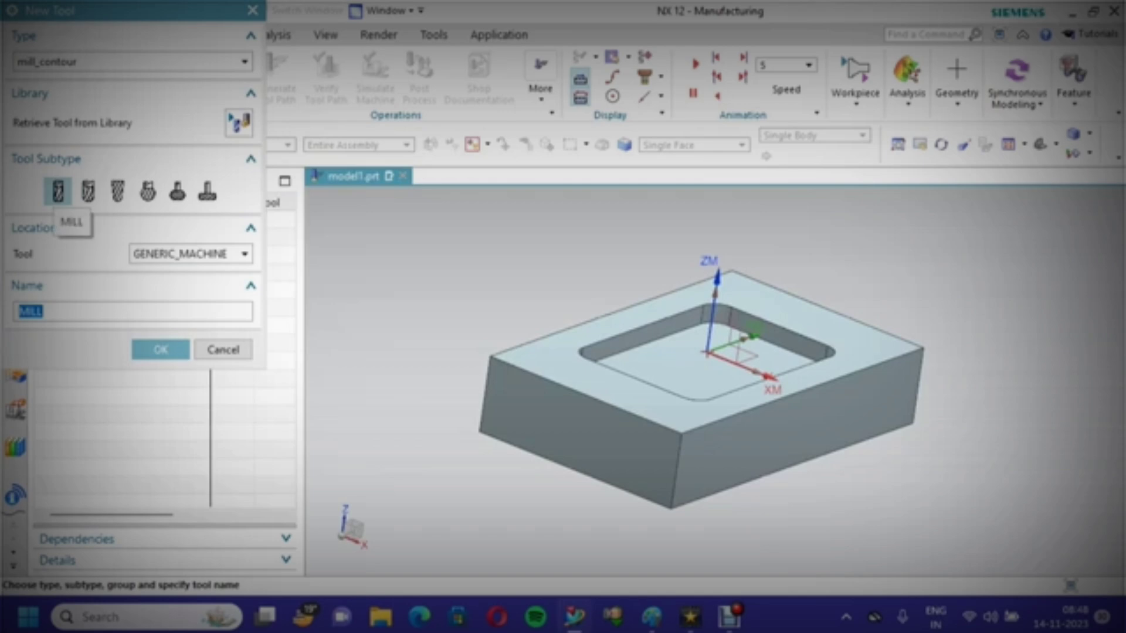
pyautogui.click(58, 192)
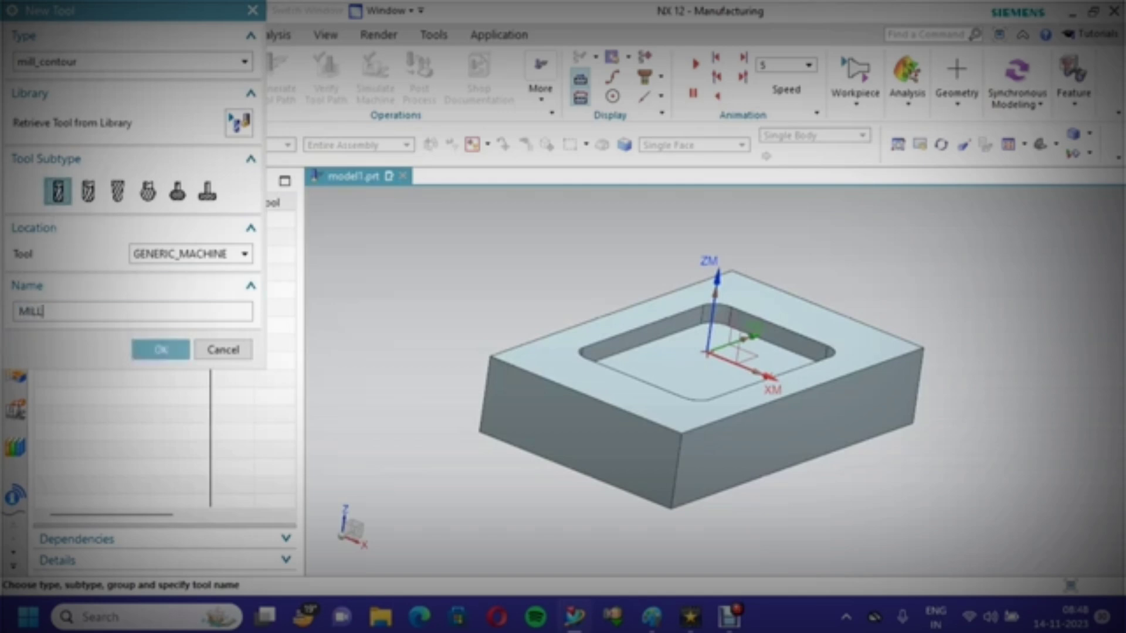
pyautogui.press('Return')
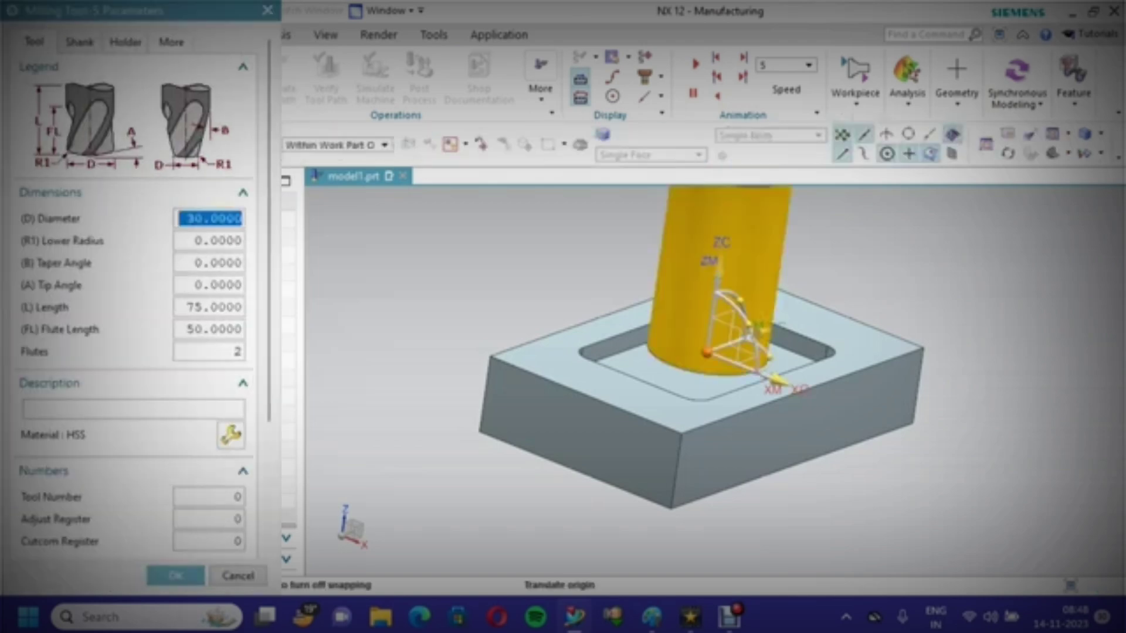
pyautogui.write('10')
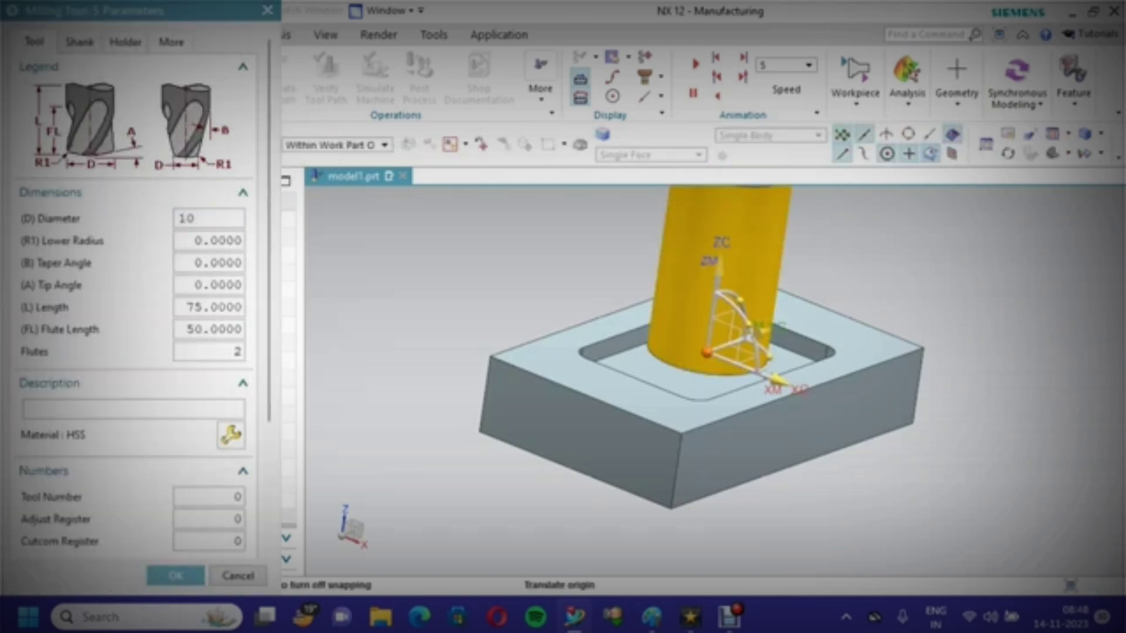
pyautogui.scroll(-1, 141, 293)
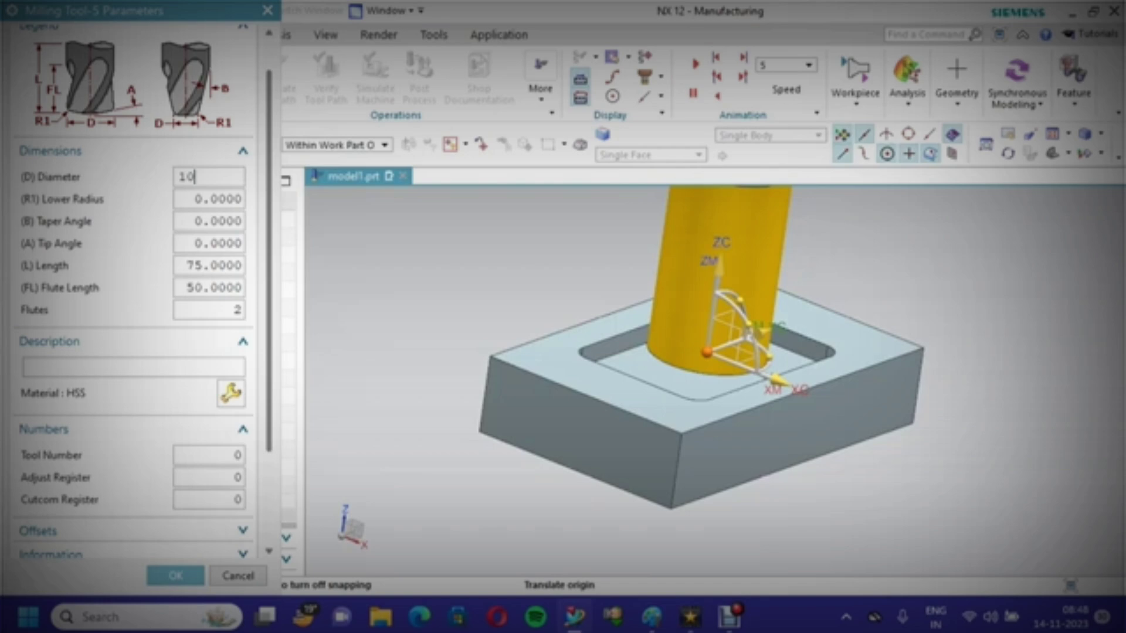
# Enter HSS as the tool's description and assign the HSS tool material TMC0_00001 from the library.
pyautogui.click(134, 367)
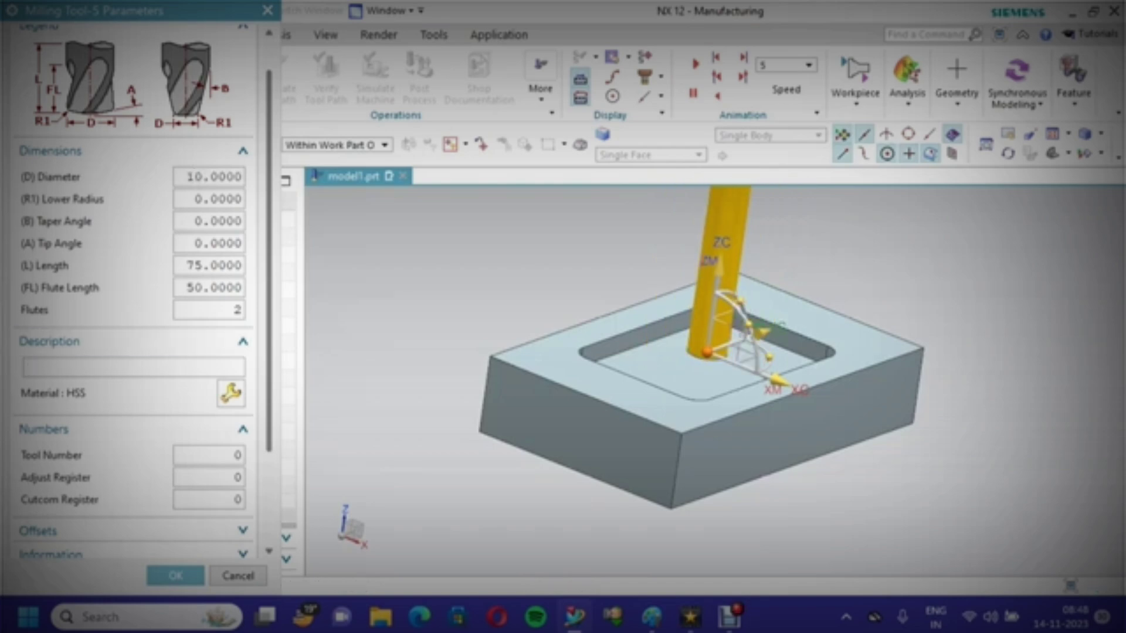
pyautogui.write('HSS')
pyautogui.click(230, 393)
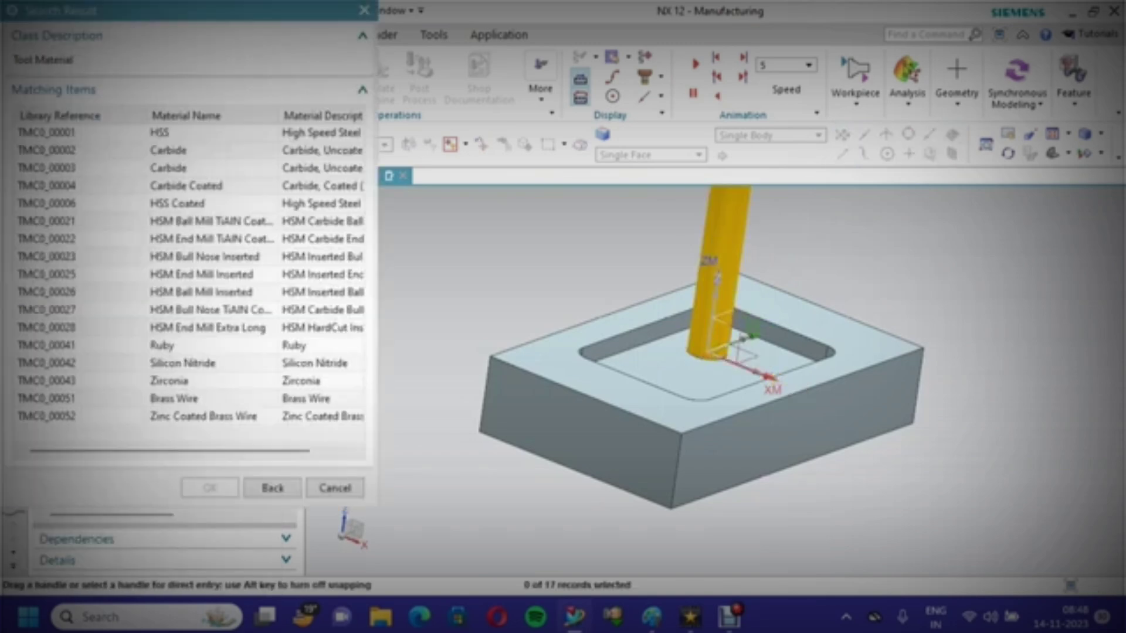
pyautogui.click(159, 133)
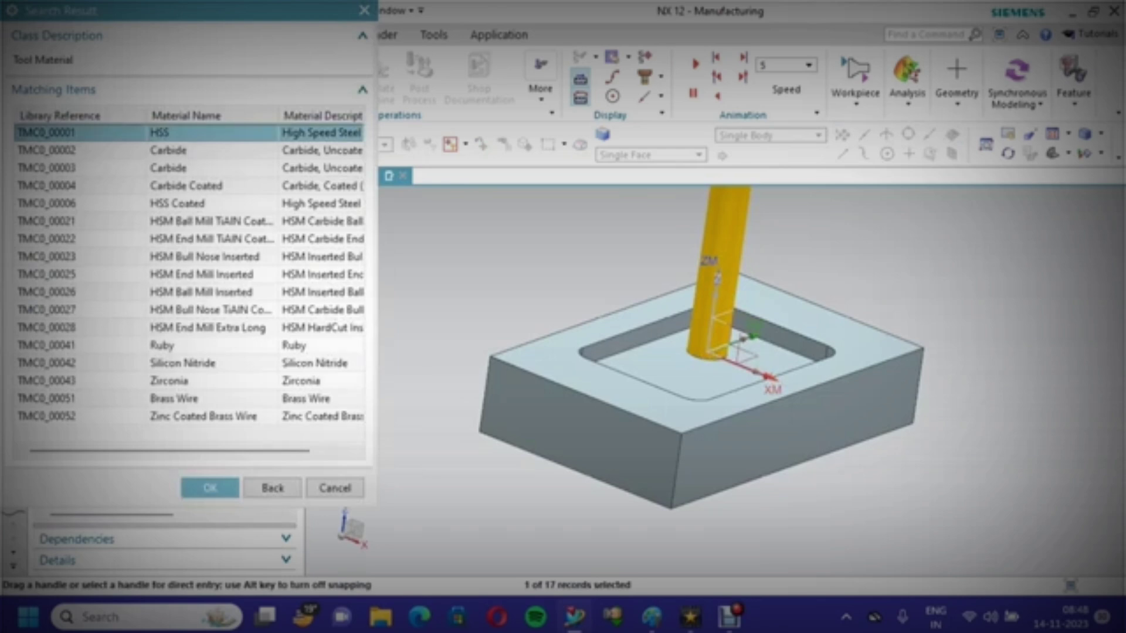
pyautogui.click(169, 150)
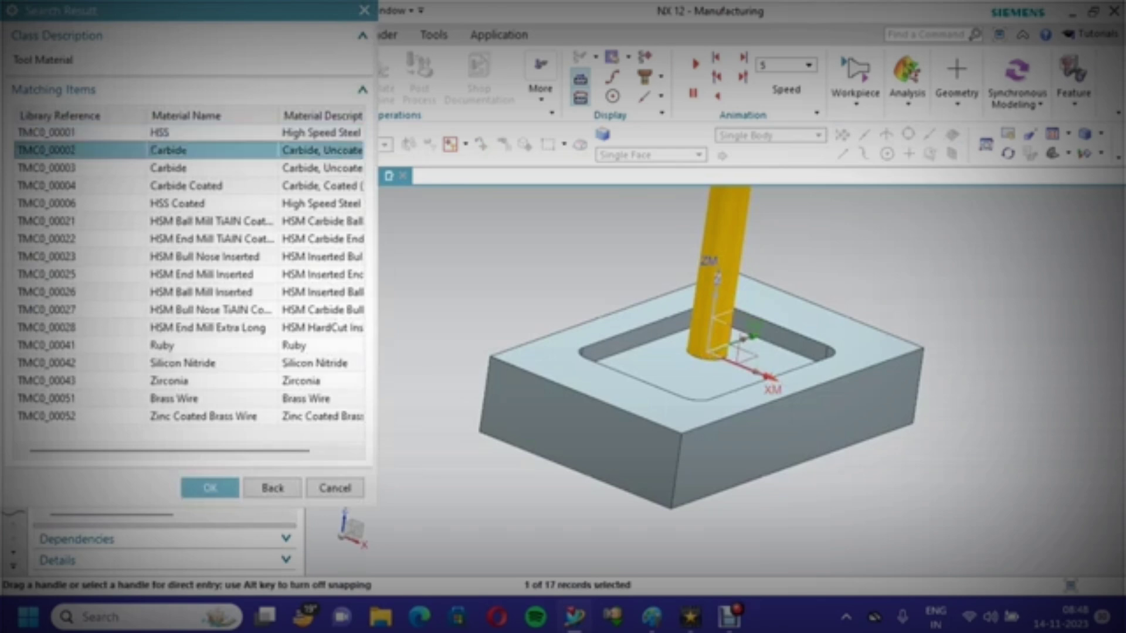
pyautogui.click(168, 168)
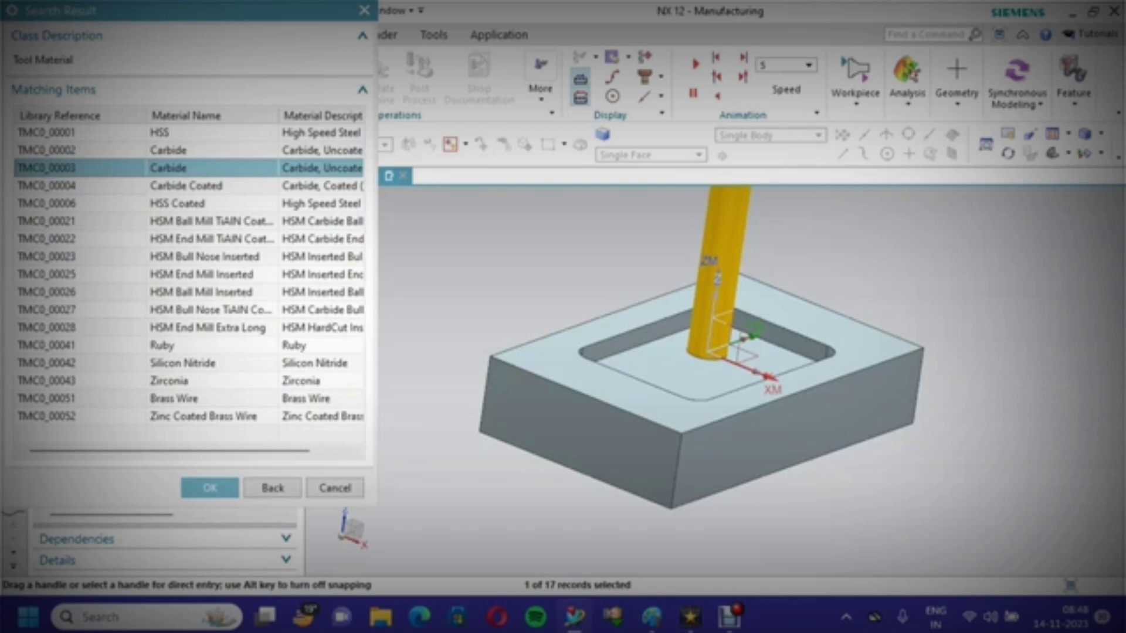
pyautogui.click(186, 186)
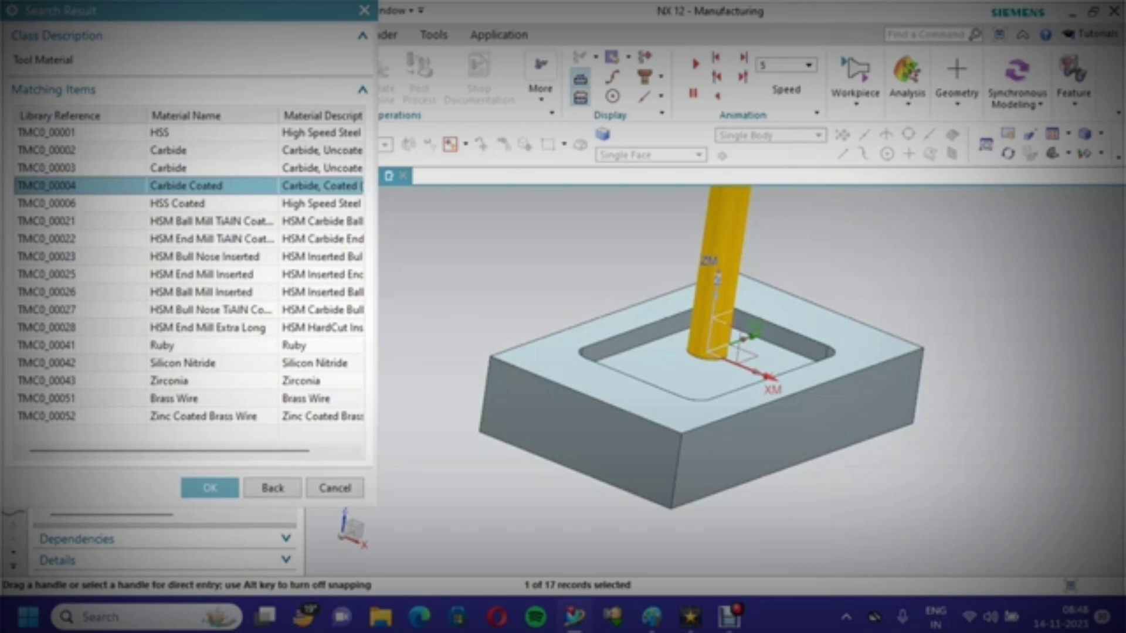
pyautogui.click(186, 133)
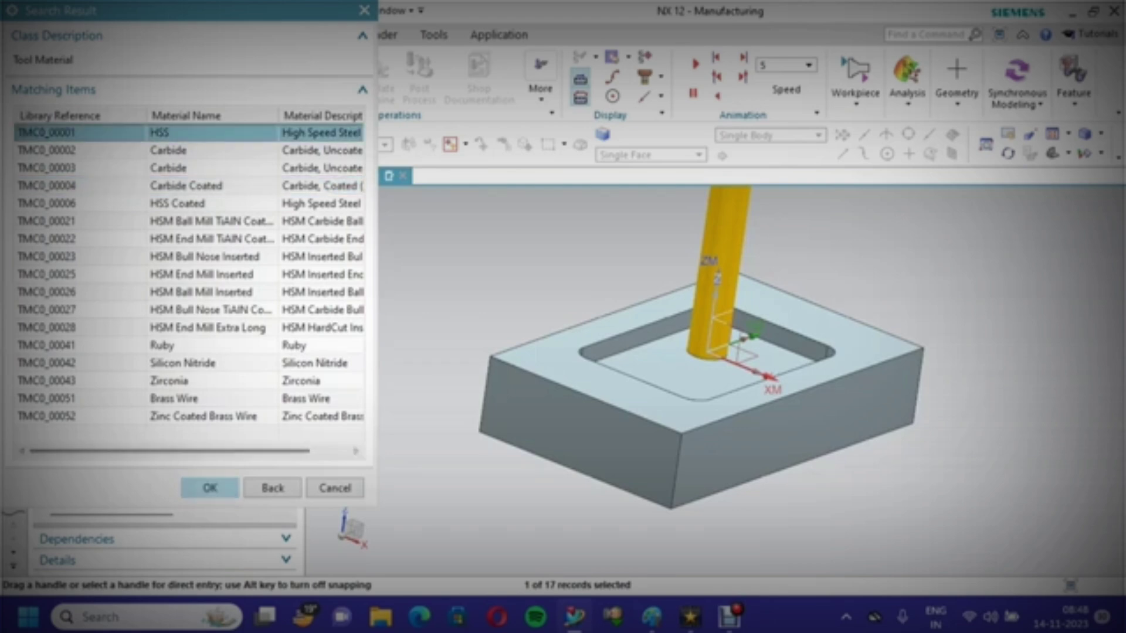
pyautogui.click(210, 487)
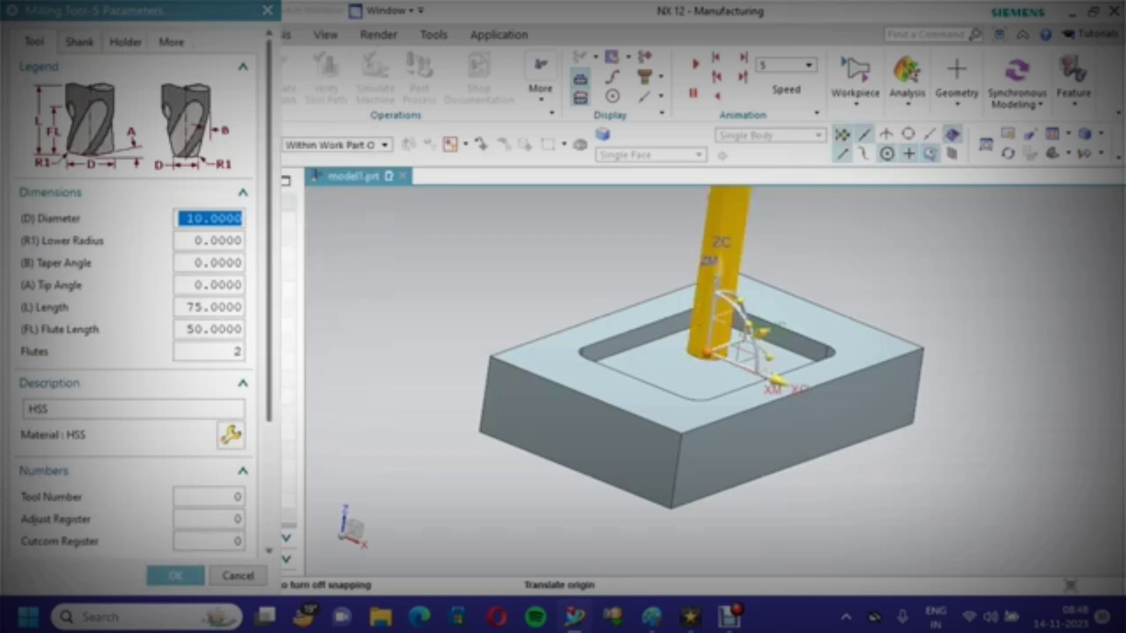
# Set the tool number to 1 and accept the milling tool definition.
pyautogui.scroll(-5, 135, 287)
pyautogui.scroll(-1, 135, 288)
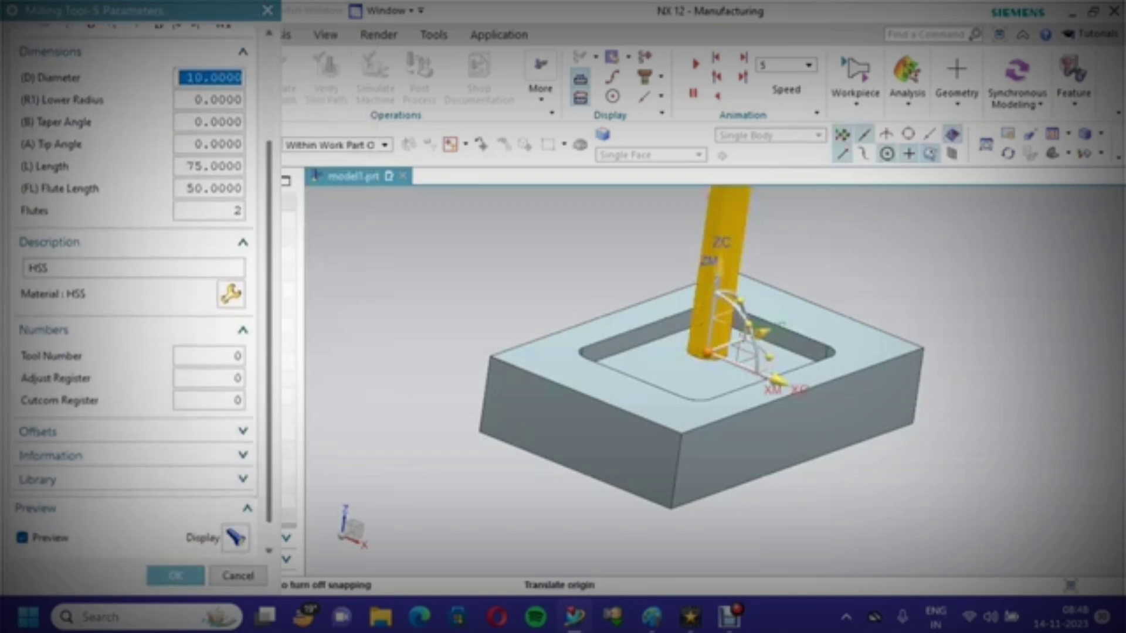
pyautogui.doubleClick(226, 356)
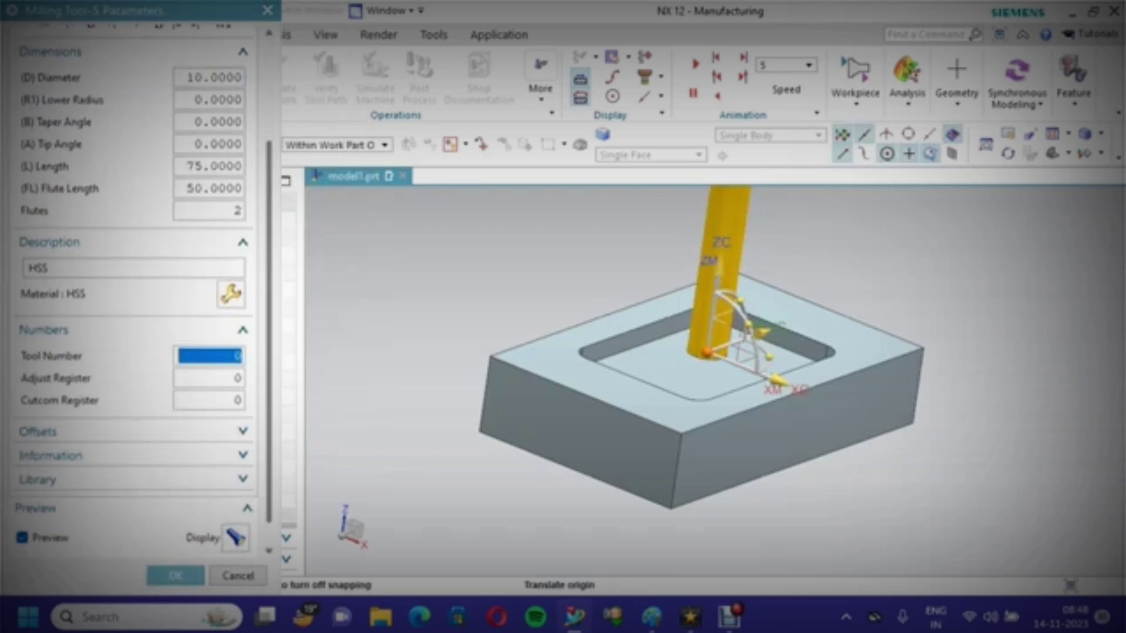
pyautogui.write('1')
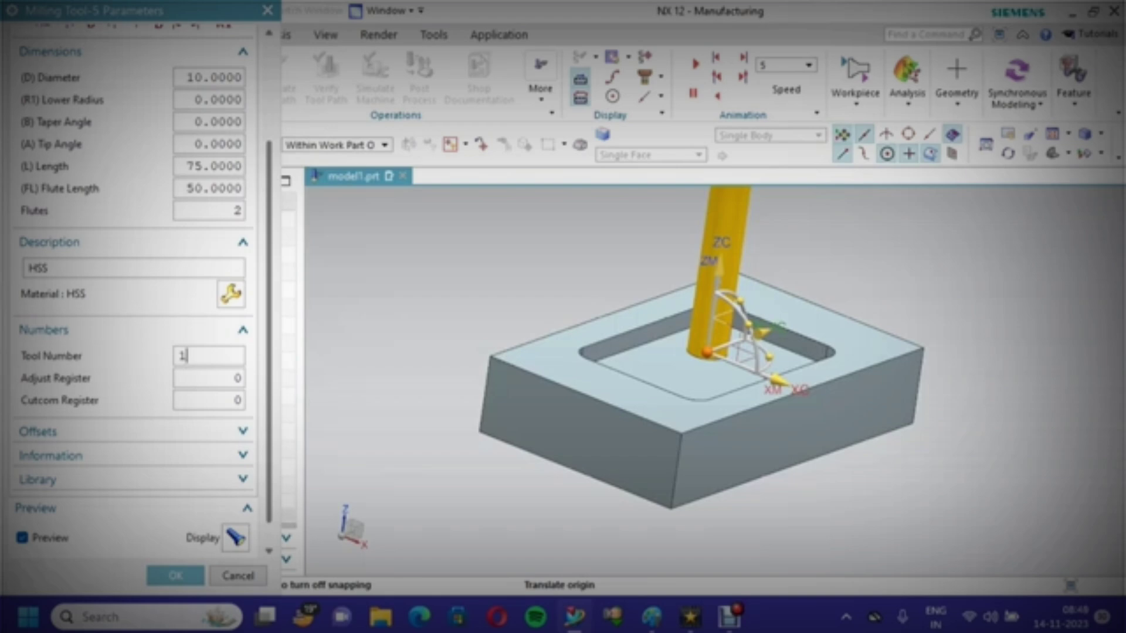
pyautogui.scroll(-1, 135, 288)
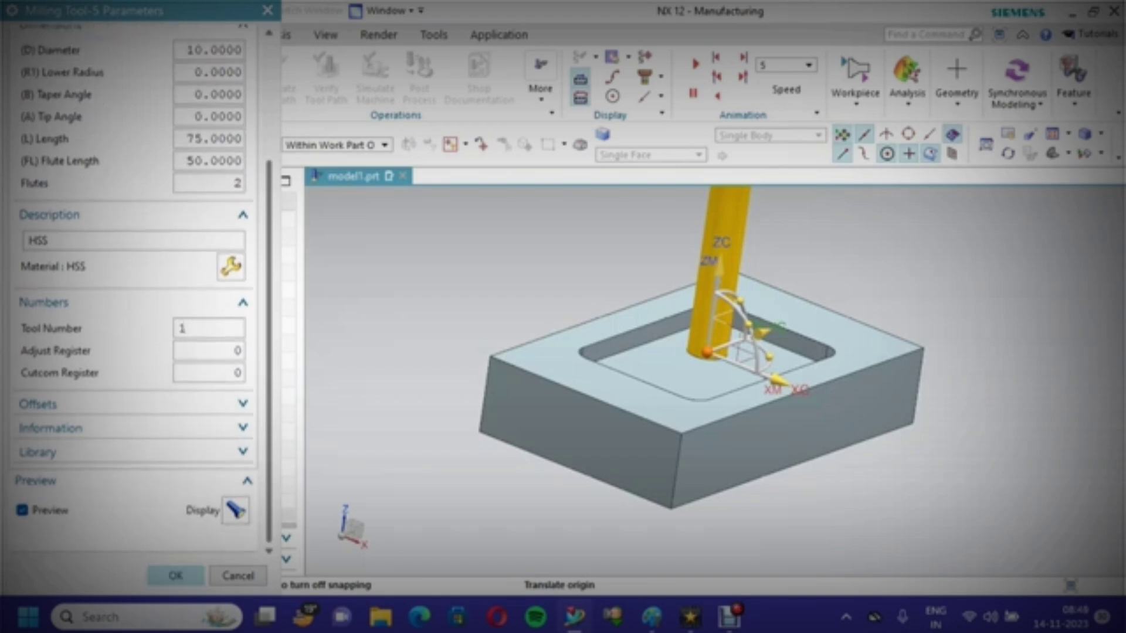
pyautogui.click(176, 576)
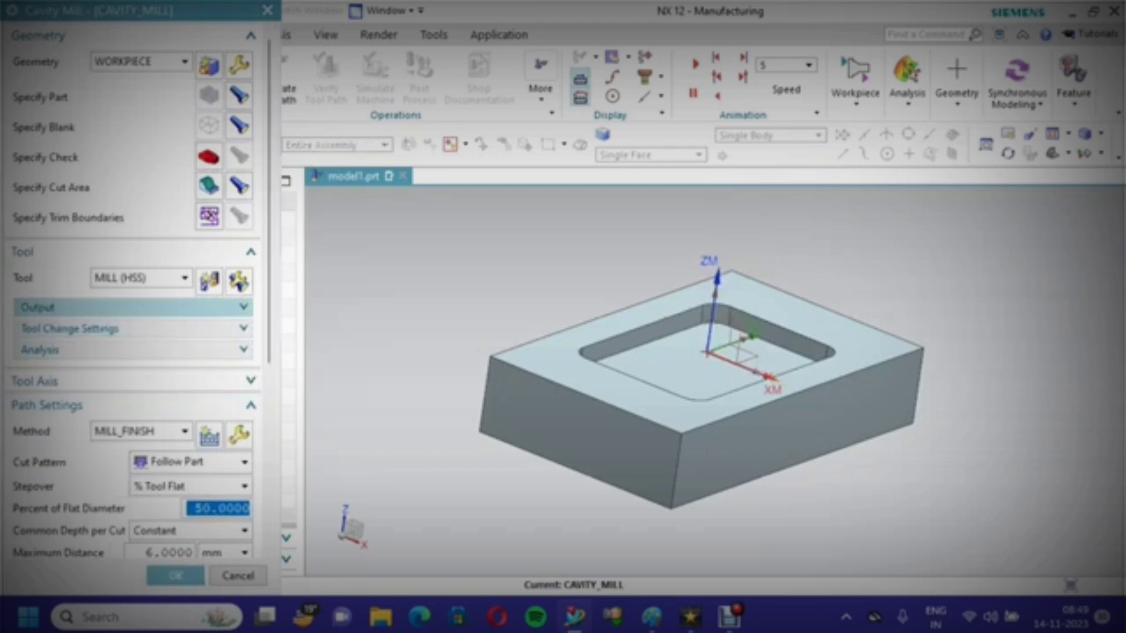
# Show the operation's tool output settings and tool axis to check them.
pyautogui.click(117, 307)
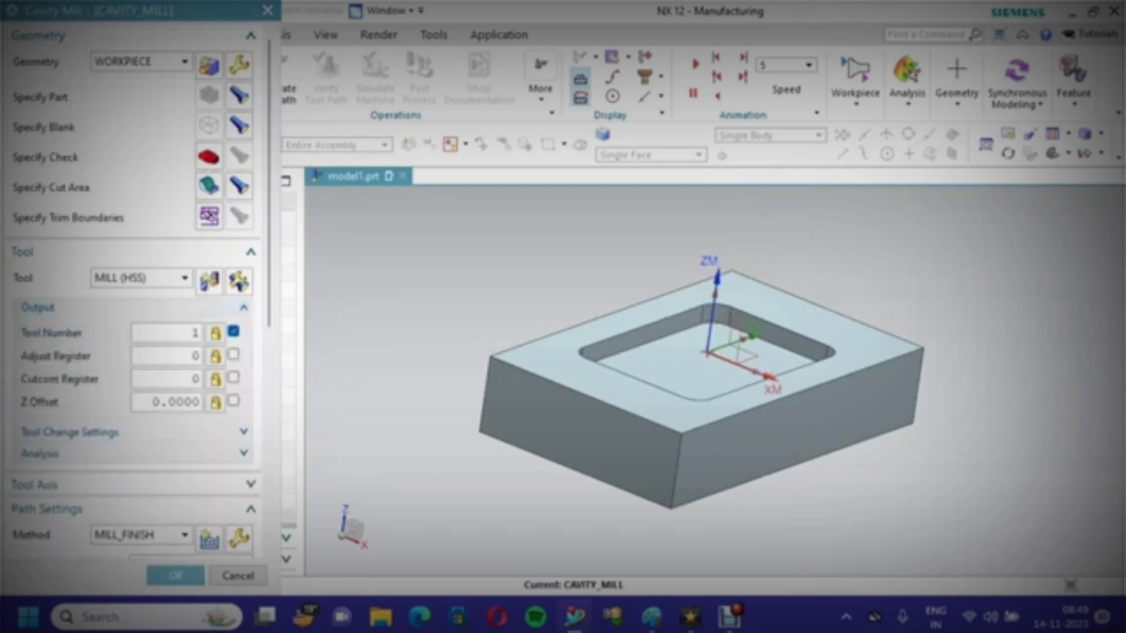
pyautogui.moveTo(269, 252); pyautogui.dragTo(269, 364)
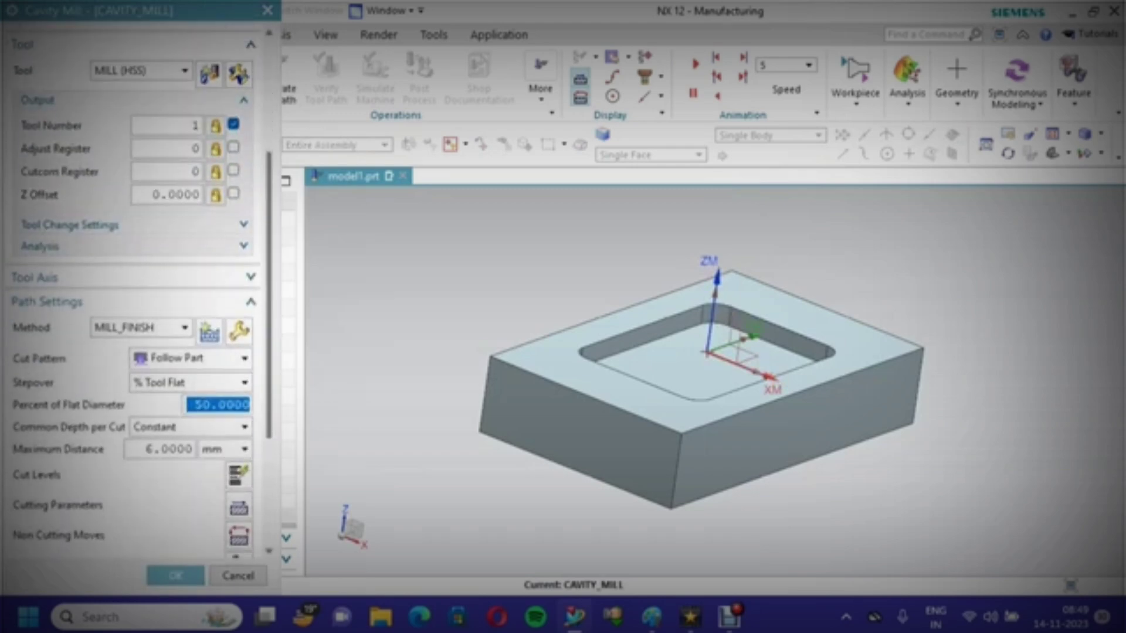
pyautogui.click(118, 277)
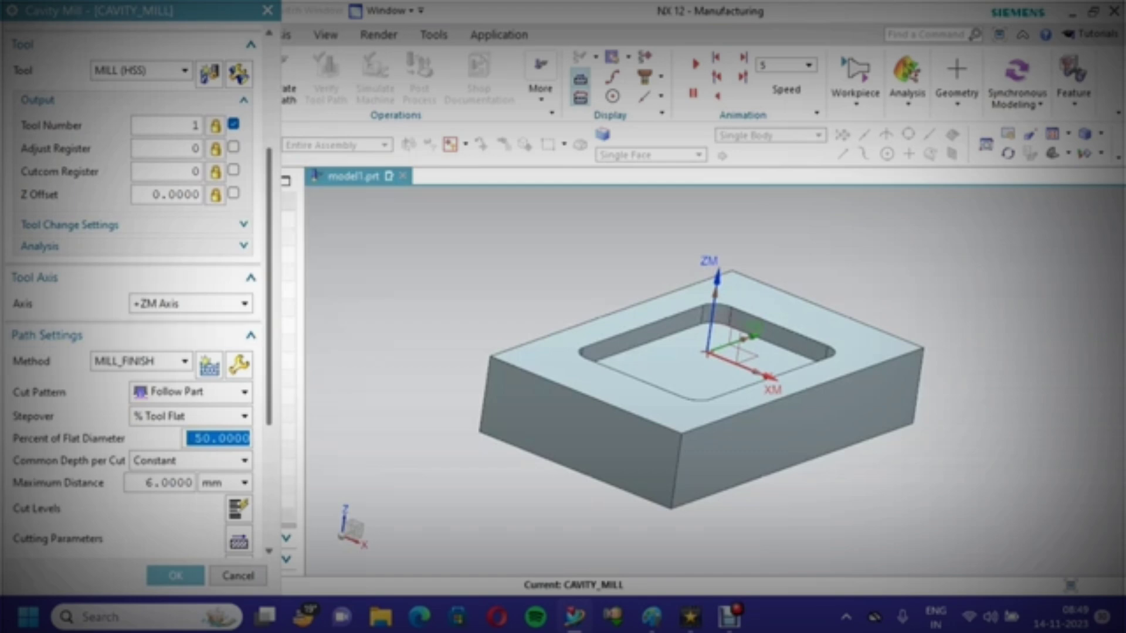
# Keep MILL_FINISH as the method and review its part stock, tolerance and cut method settings.
pyautogui.click(142, 362)
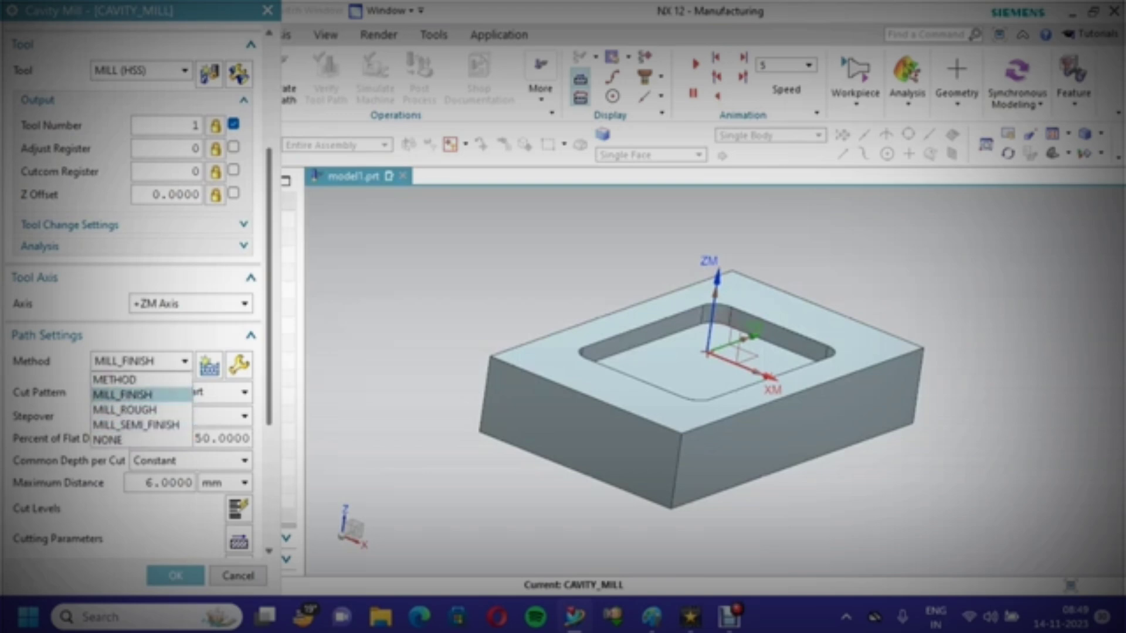
pyautogui.press('Return')
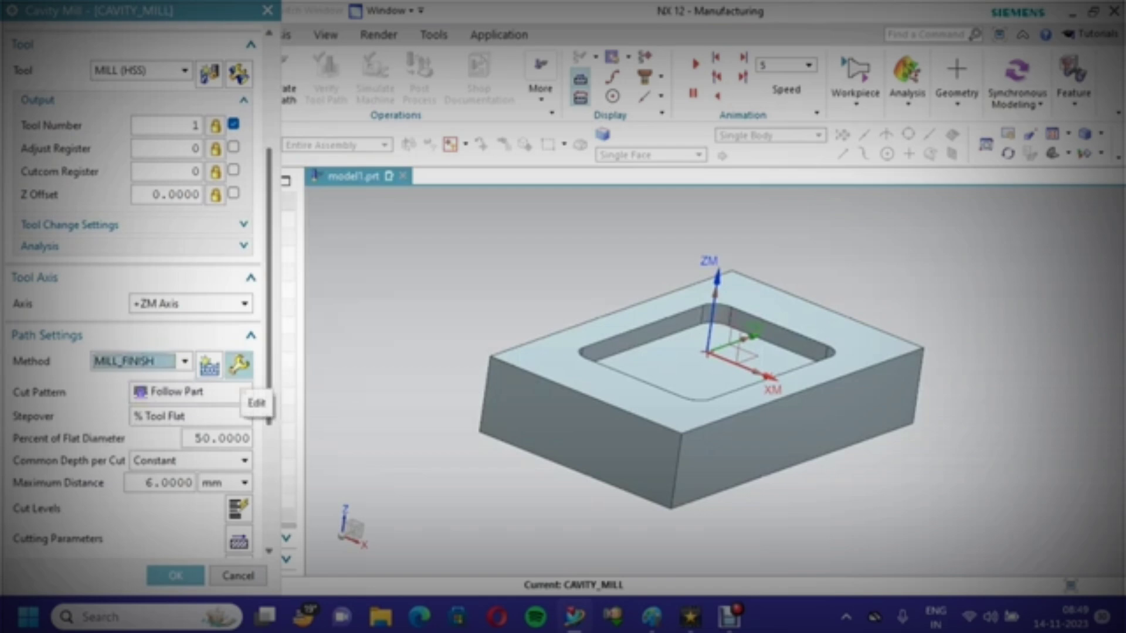
pyautogui.click(238, 364)
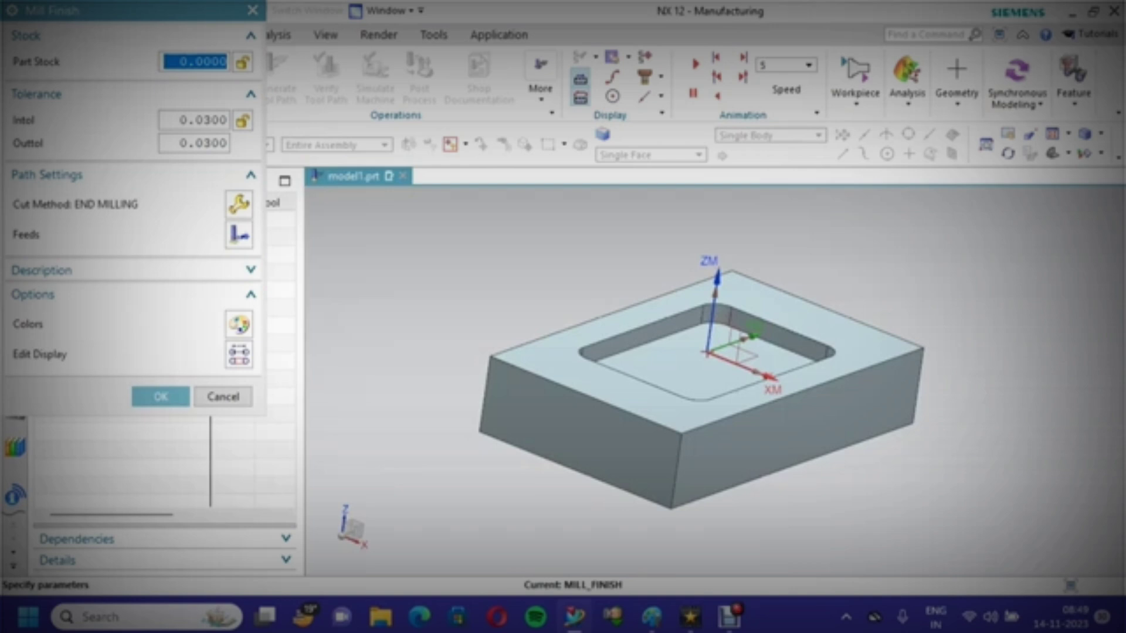
pyautogui.click(160, 397)
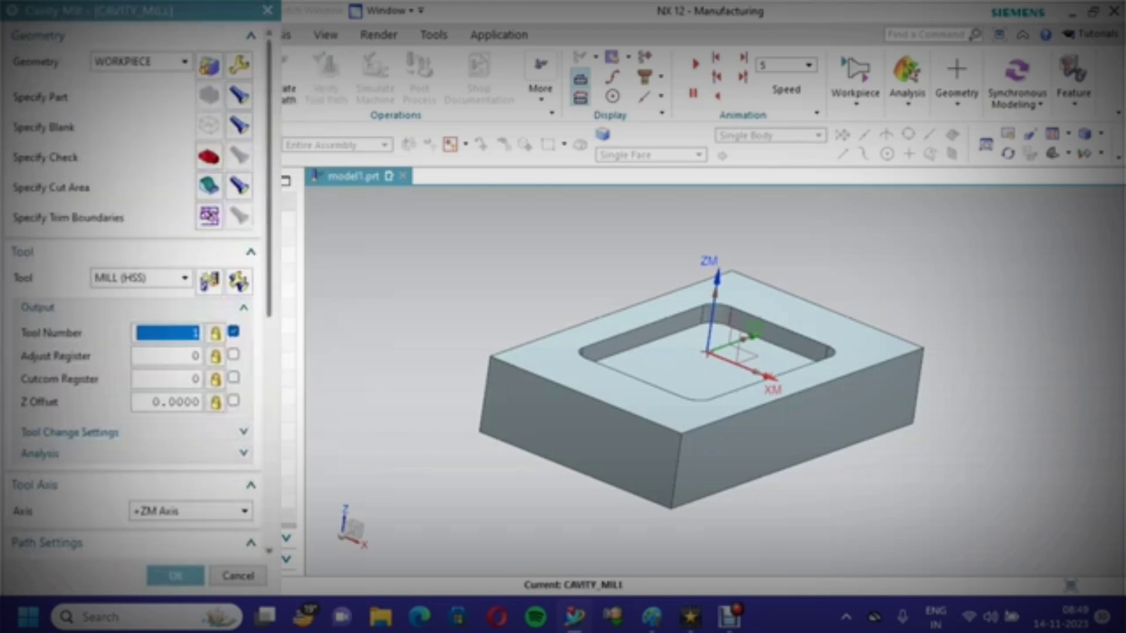
# Review the available cut patterns in the path settings and keep Follow Part.
pyautogui.scroll(-3, 135, 293)
pyautogui.scroll(-4, 135, 293)
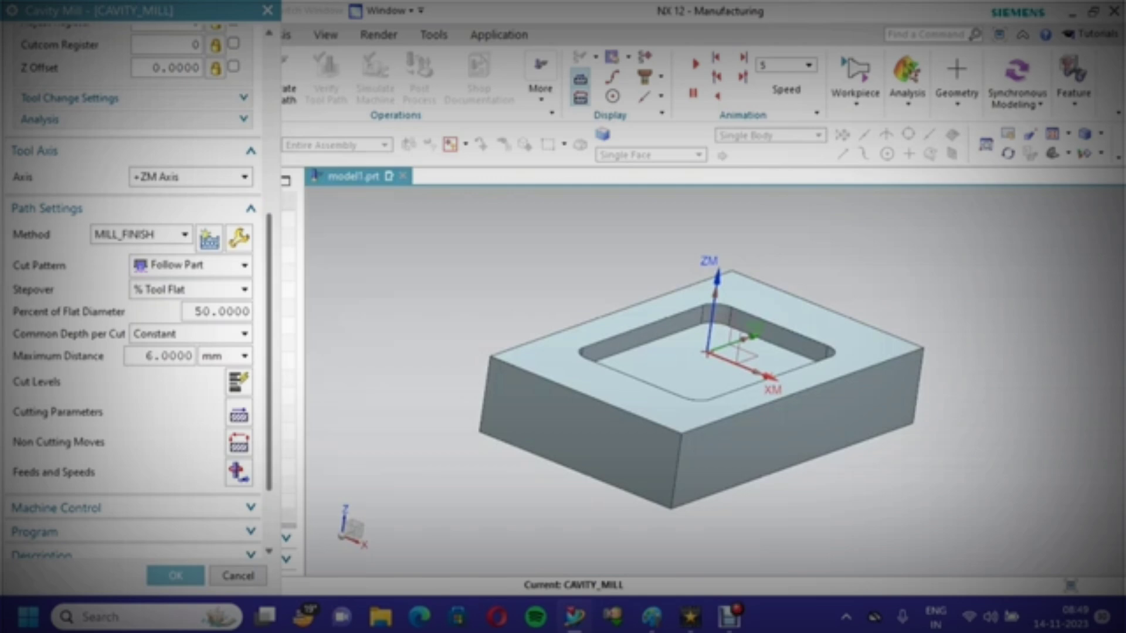
pyautogui.click(200, 265)
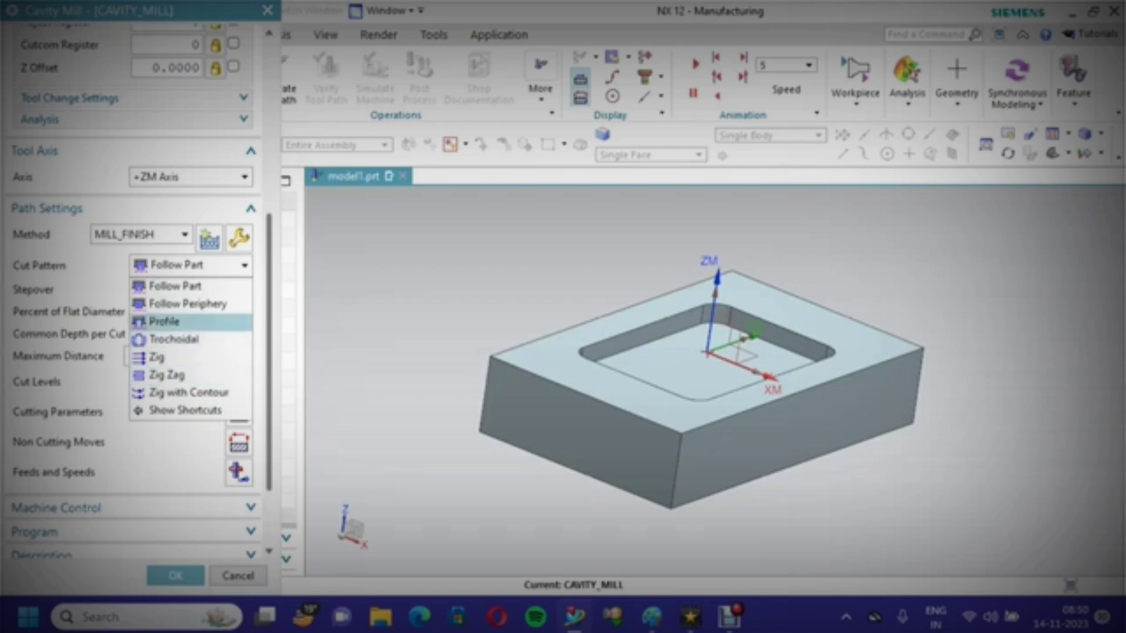
pyautogui.press('Return')
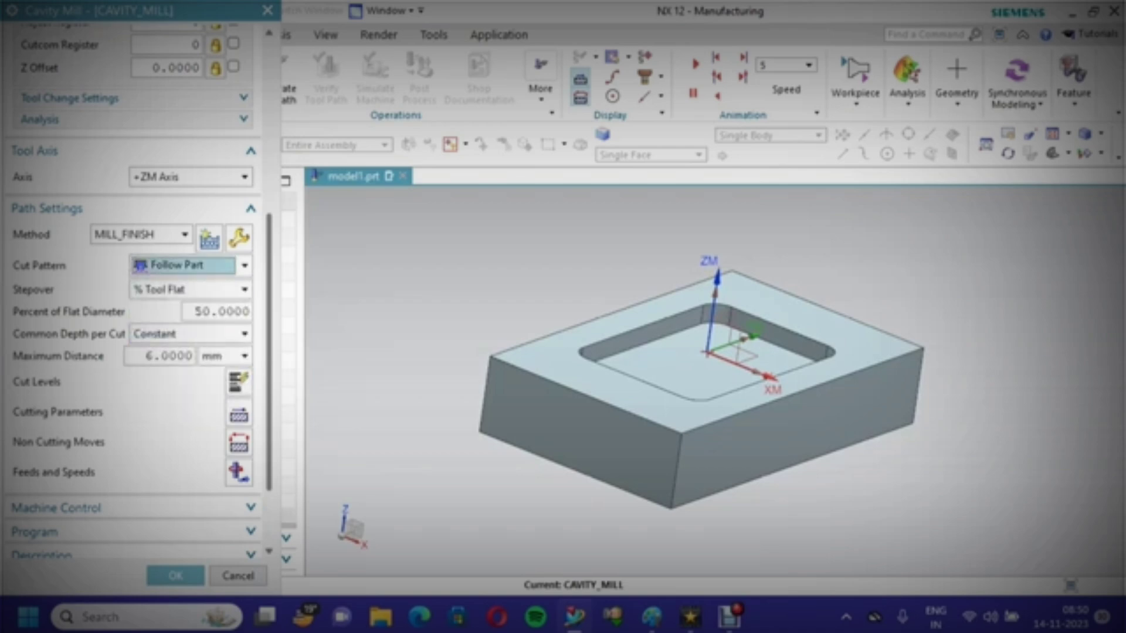
# Set the maximum cut depth distance to 1 mm, keeping Constant as the common depth per cut.
pyautogui.doubleClick(209, 311)
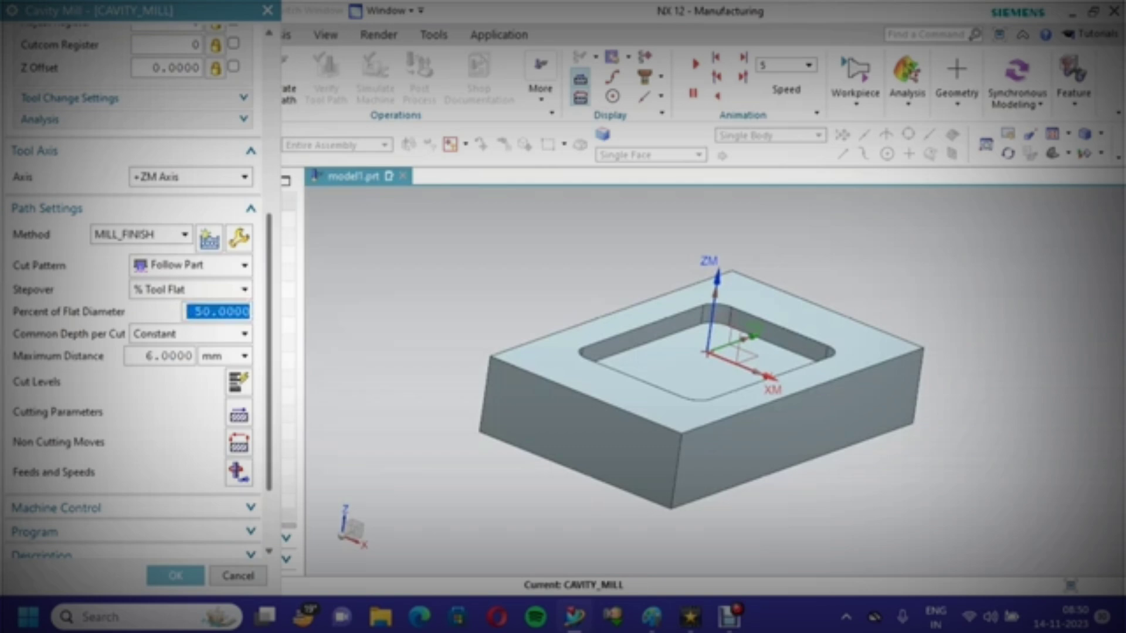
pyautogui.scroll(-3, 135, 293)
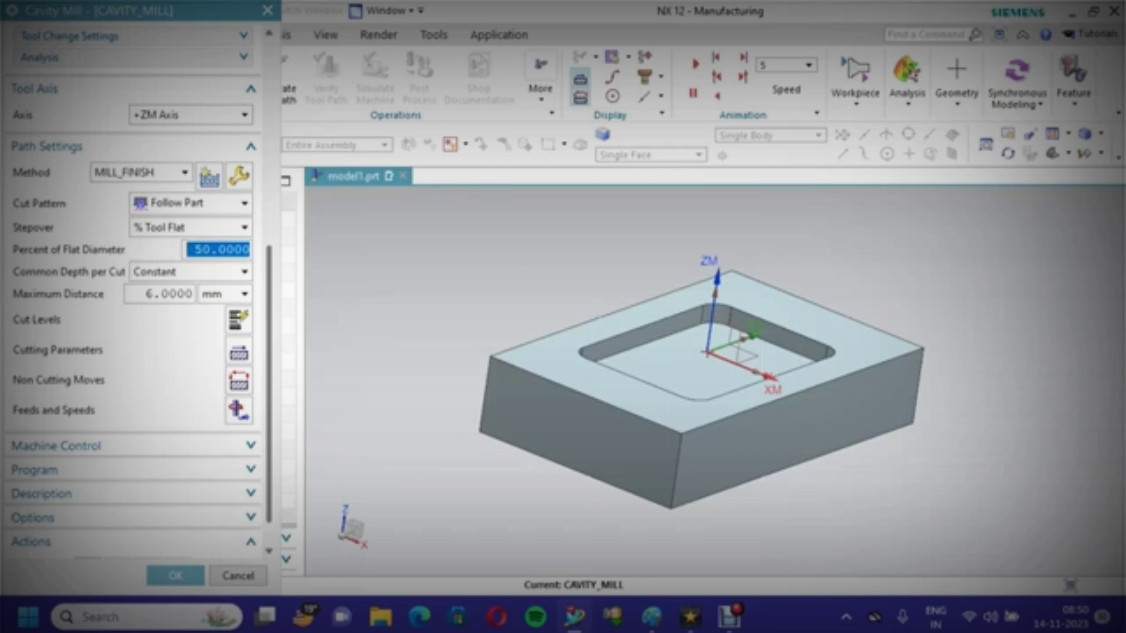
pyautogui.doubleClick(154, 294)
pyautogui.write('1')
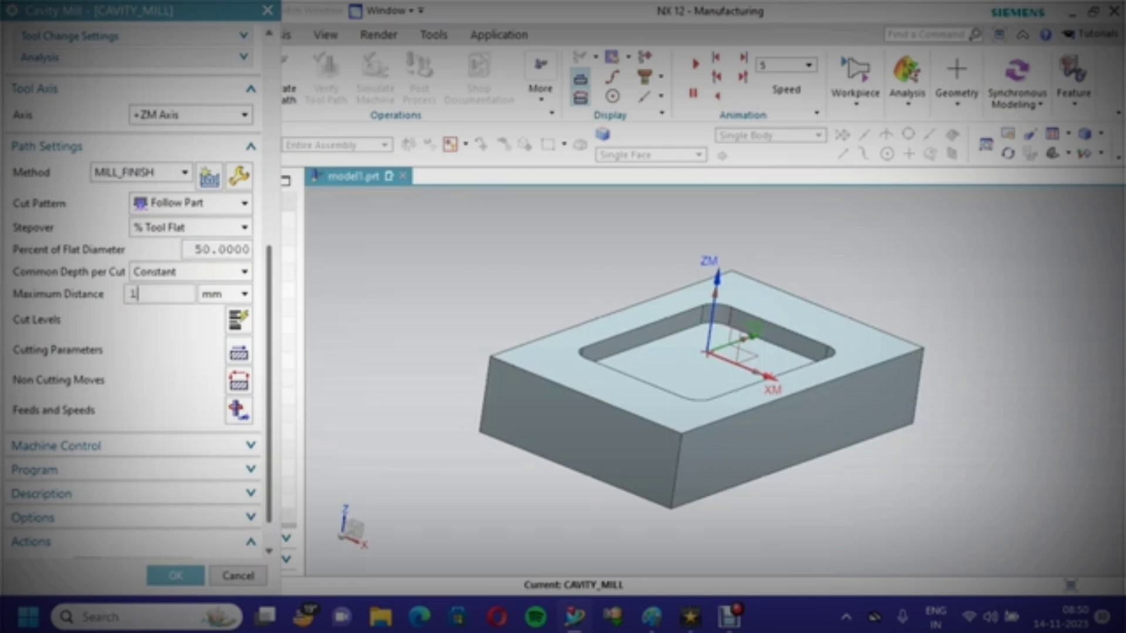
pyautogui.click(189, 272)
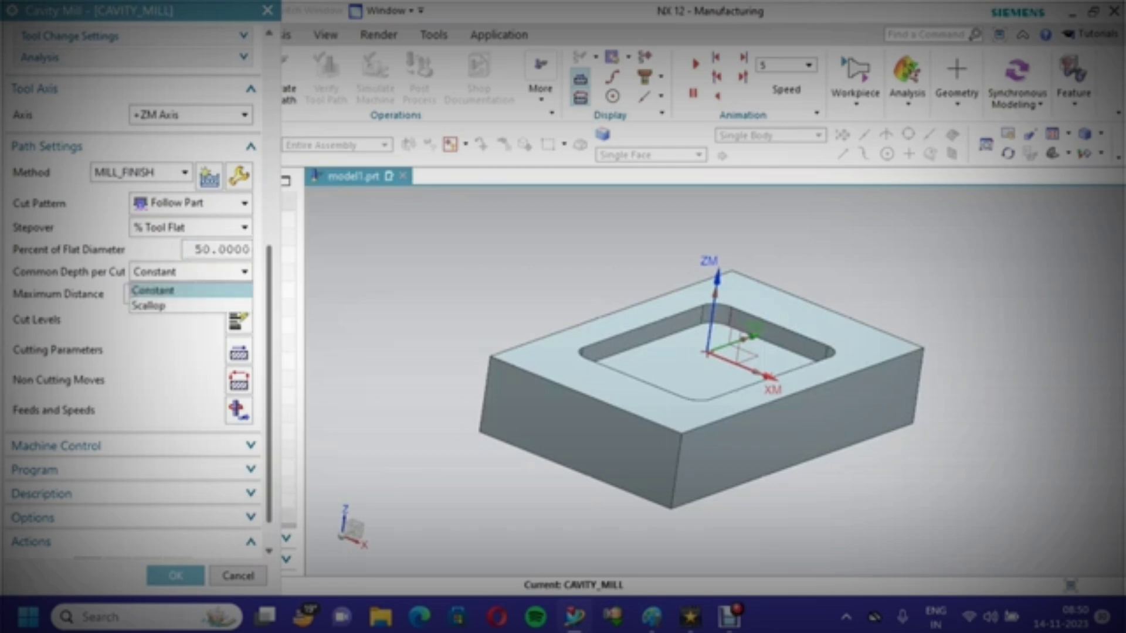
pyautogui.click(170, 290)
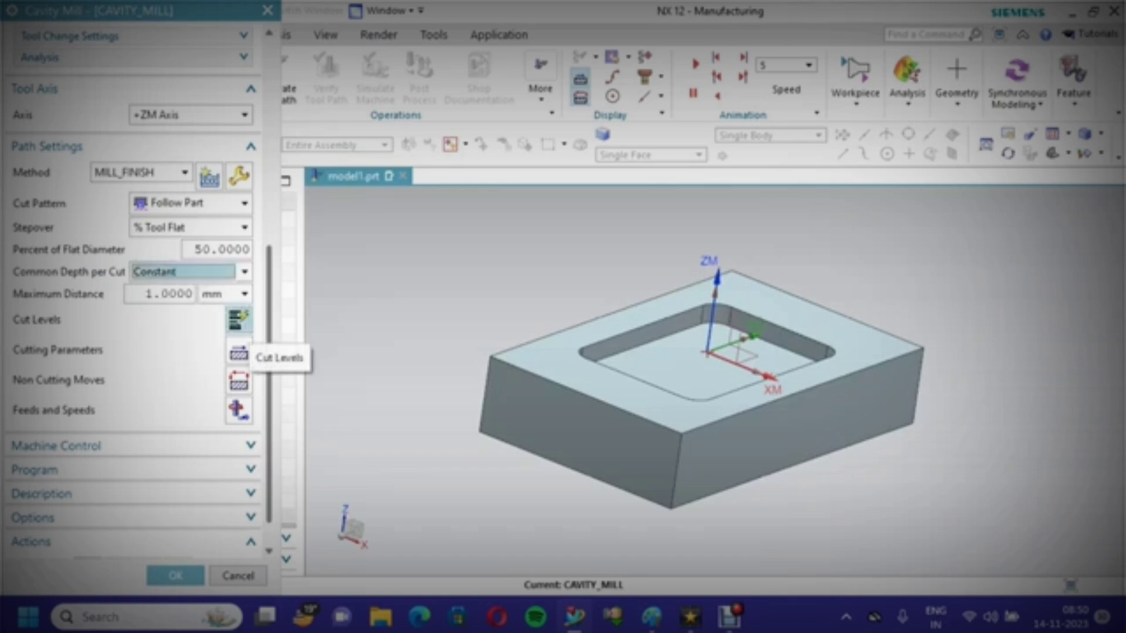
# Review the maximum distance and range depth in the operation's cut levels and accept them.
pyautogui.click(238, 319)
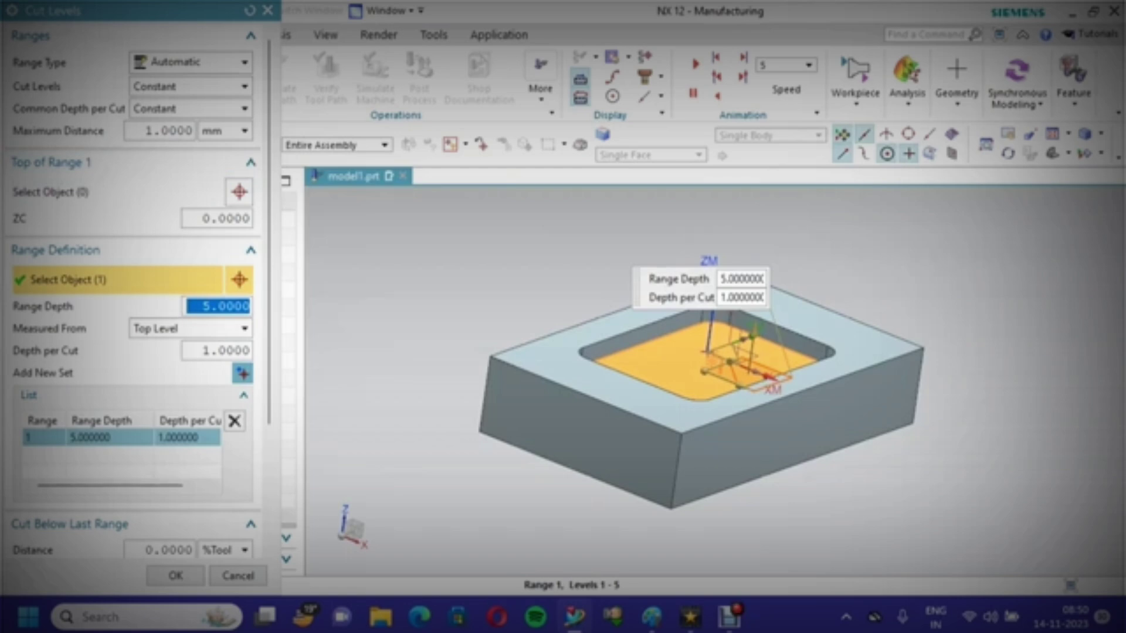
pyautogui.click(150, 130)
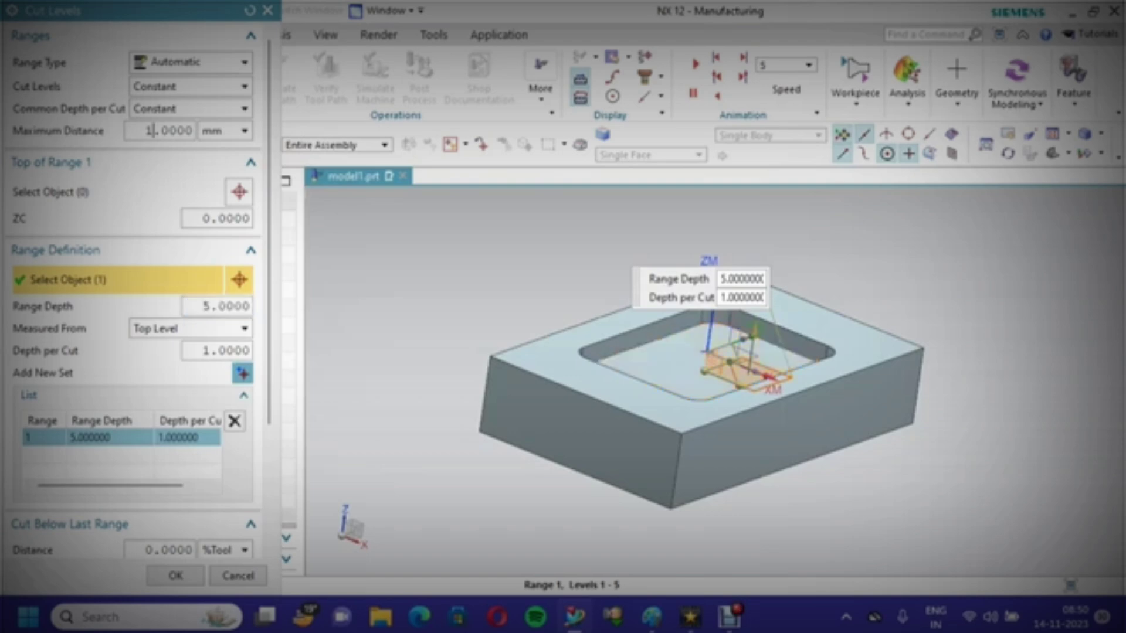
pyautogui.scroll(-2, 140, 293)
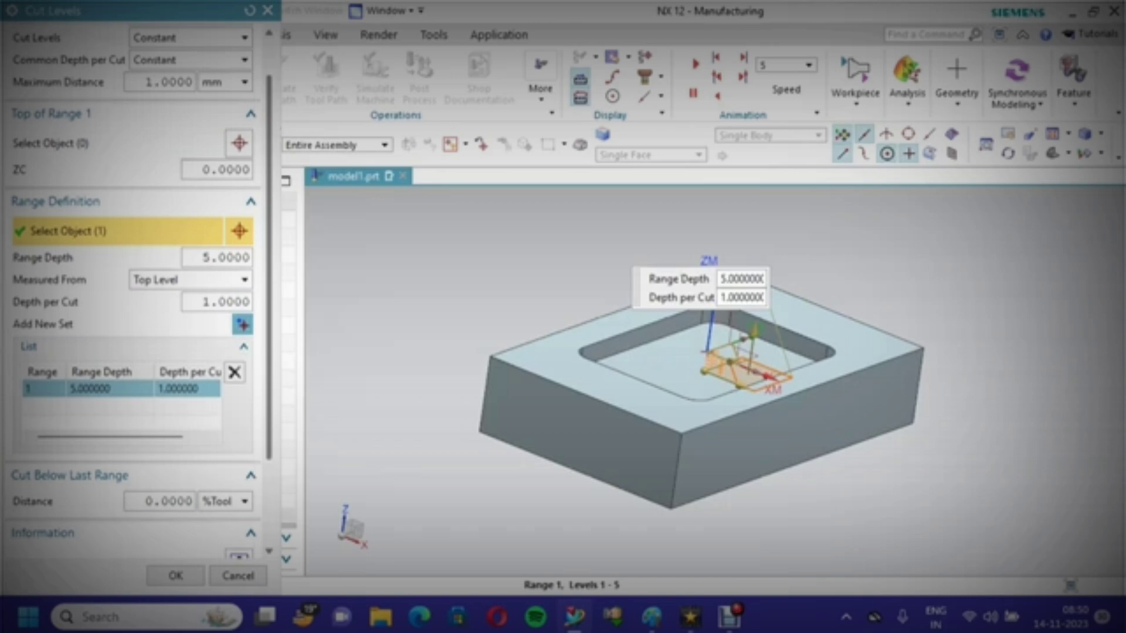
pyautogui.click(218, 257)
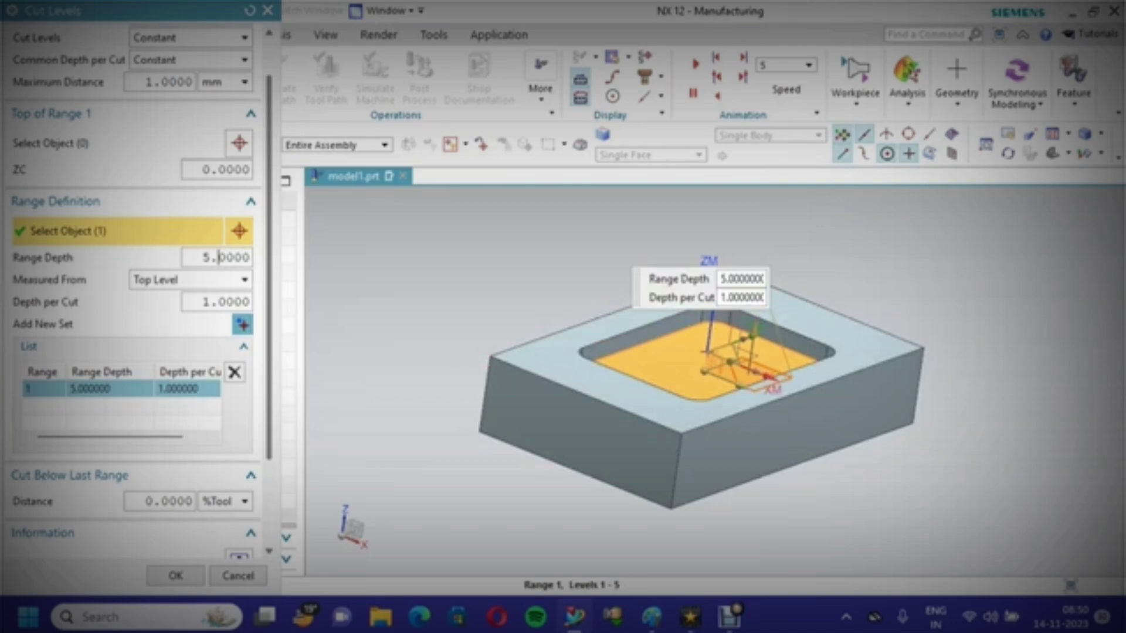
pyautogui.scroll(-3, 243, 324)
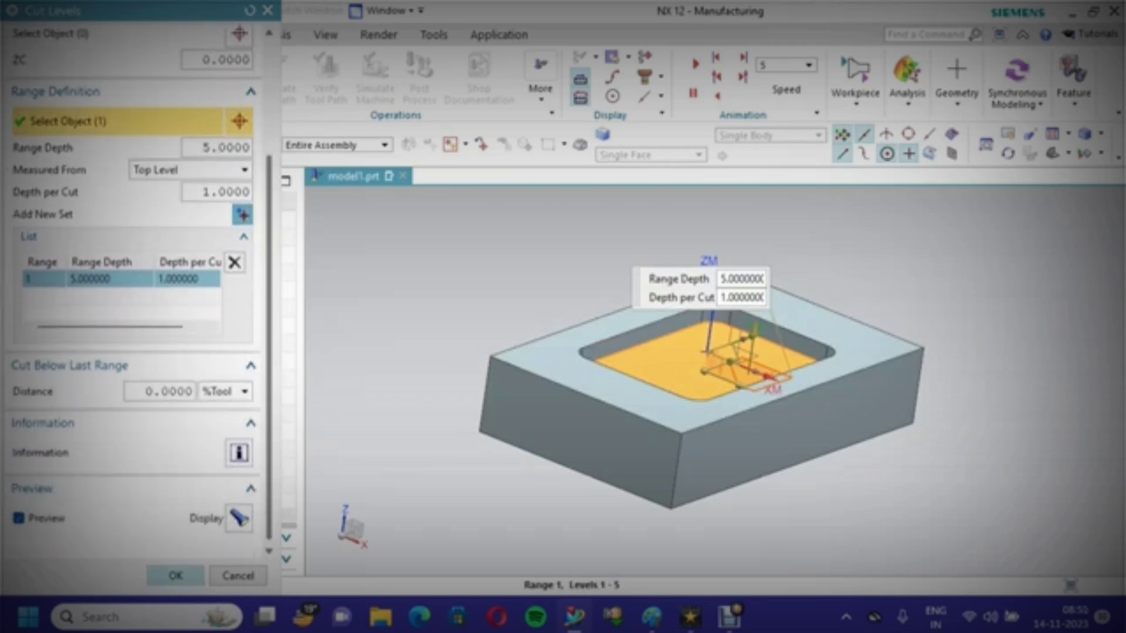
pyautogui.click(176, 576)
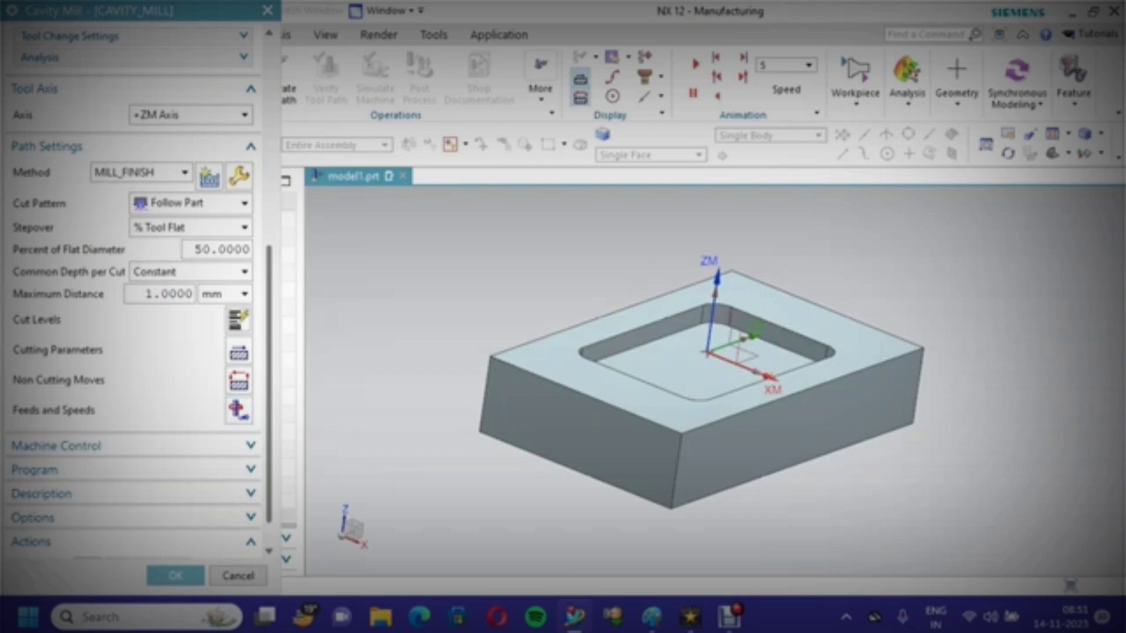
# Accept the cutting parameters with Climb Cut as cut direction and Level First as cut order, after trying Depth First.
pyautogui.click(238, 353)
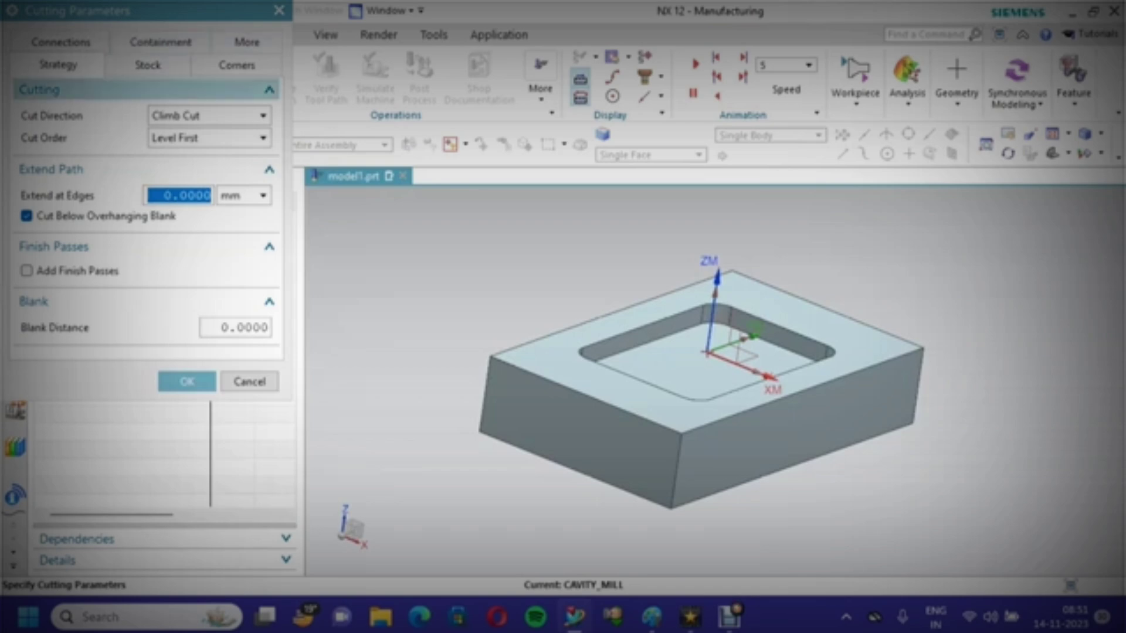
pyautogui.moveTo(208, 116)
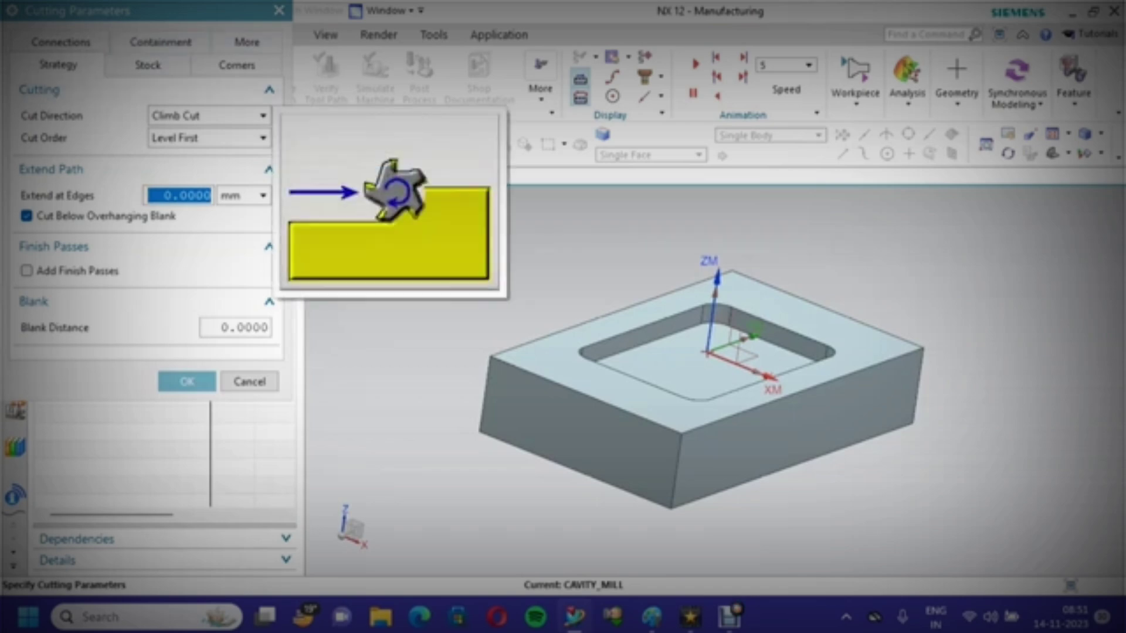
pyautogui.click(209, 116)
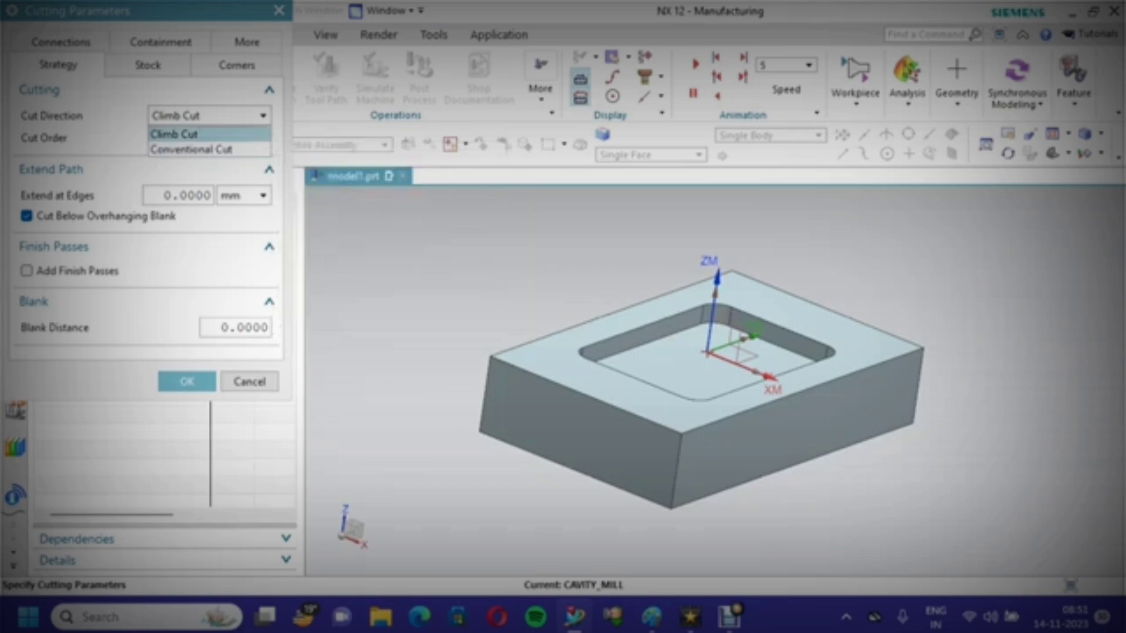
pyautogui.click(176, 133)
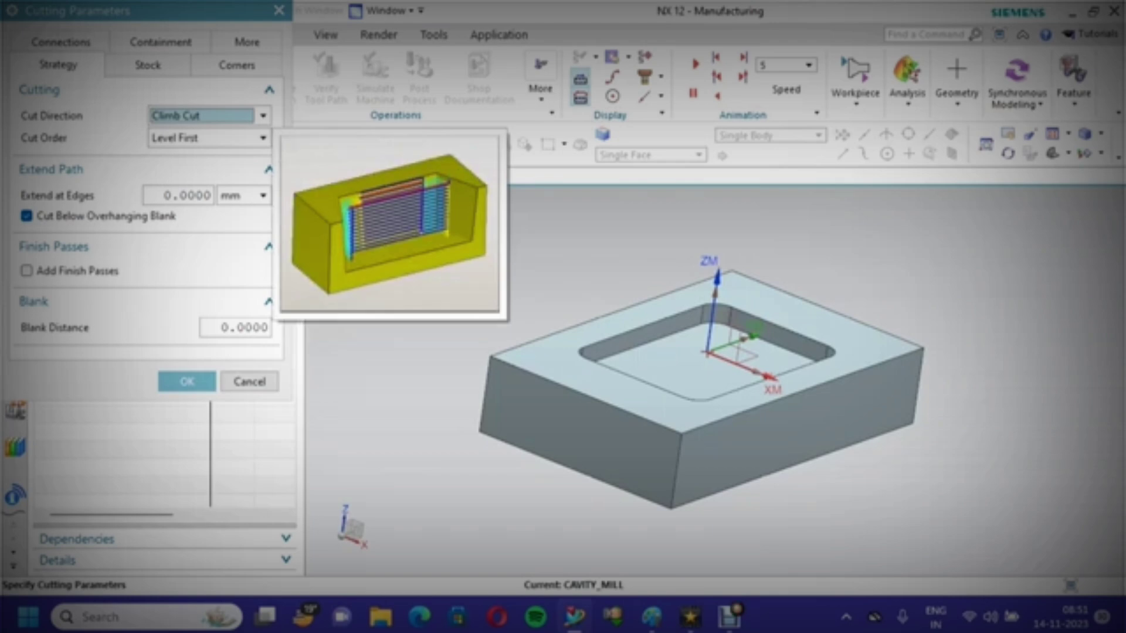
pyautogui.click(210, 138)
pyautogui.moveTo(210, 171)
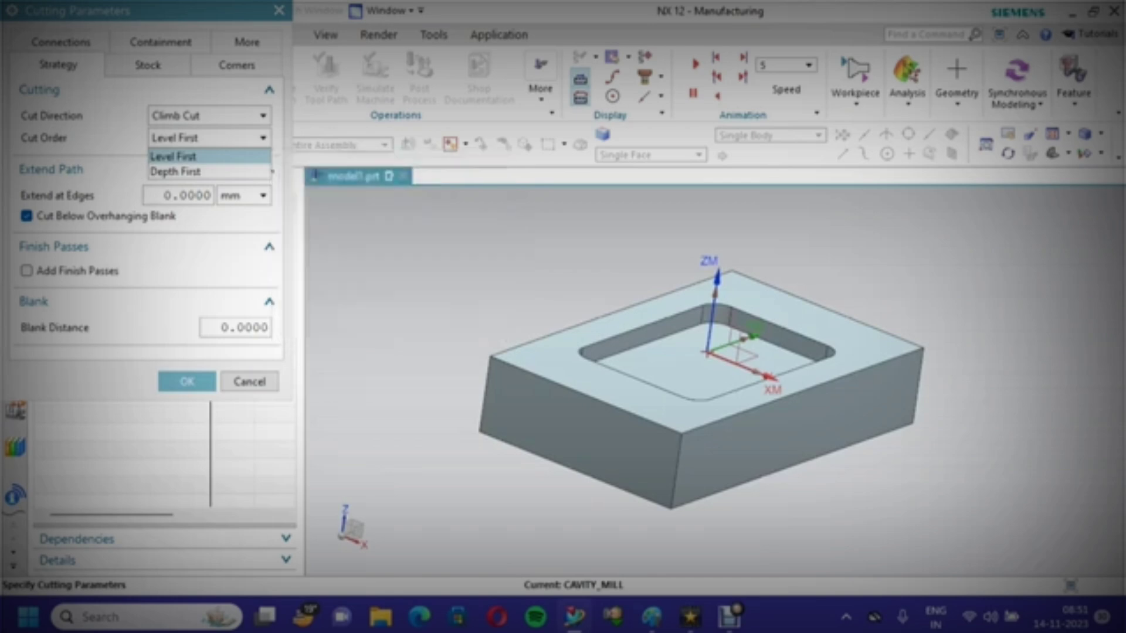
pyautogui.click(176, 171)
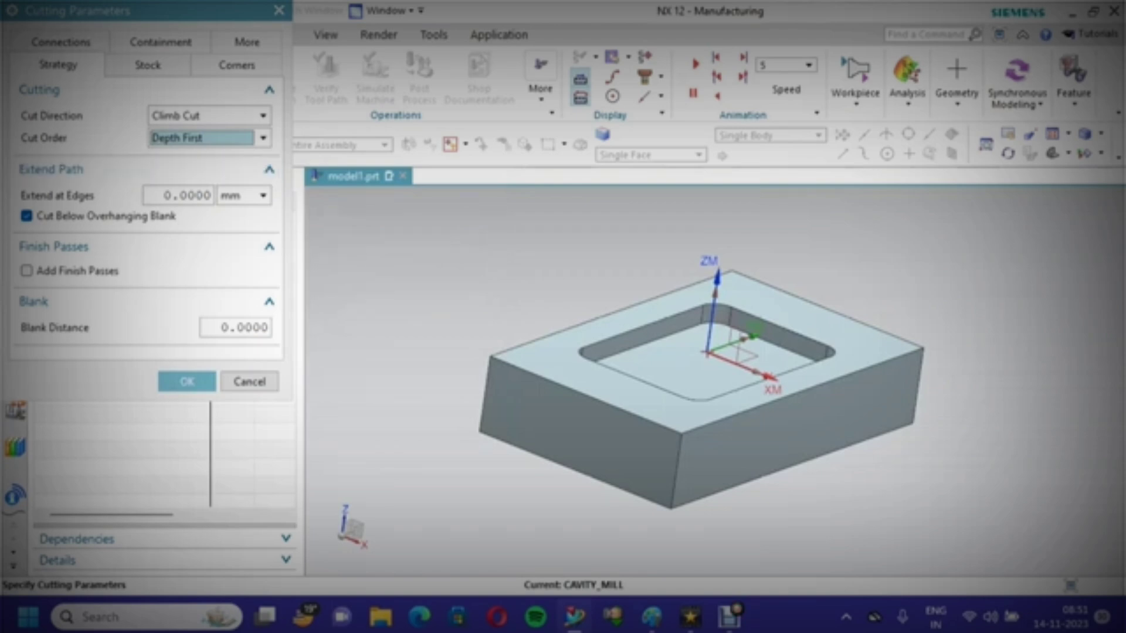
pyautogui.click(202, 138)
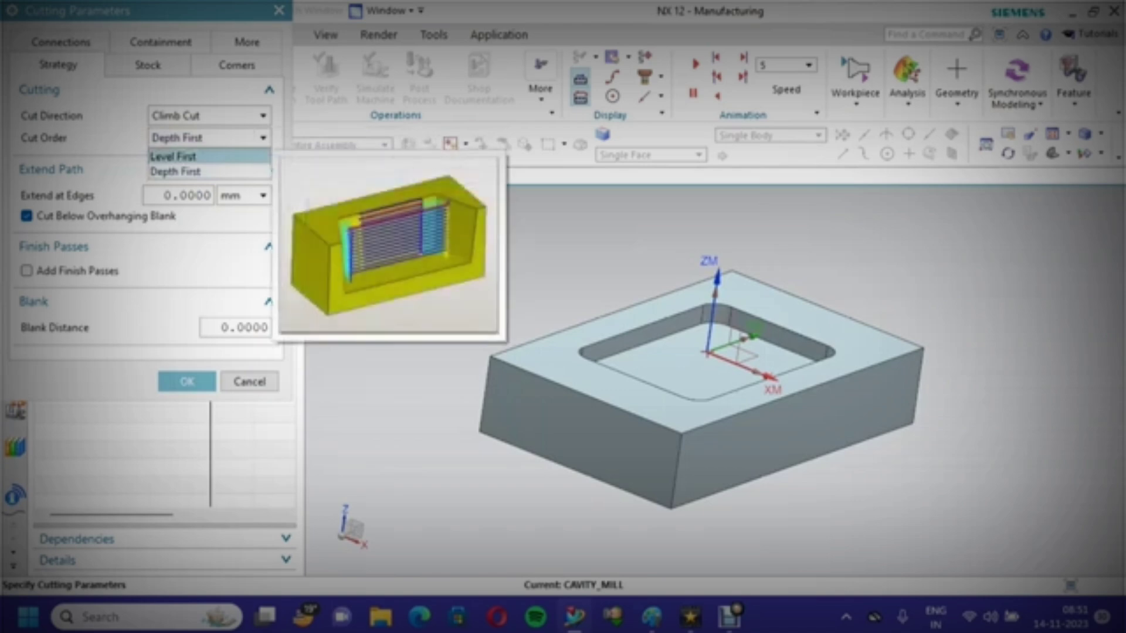
pyautogui.click(176, 156)
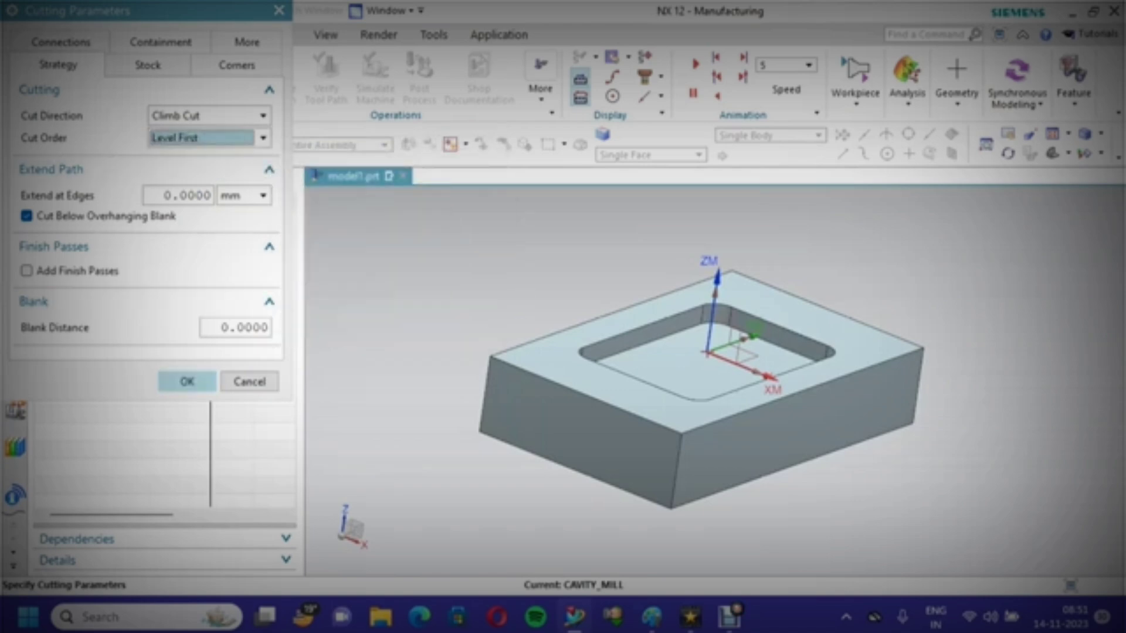
pyautogui.click(187, 381)
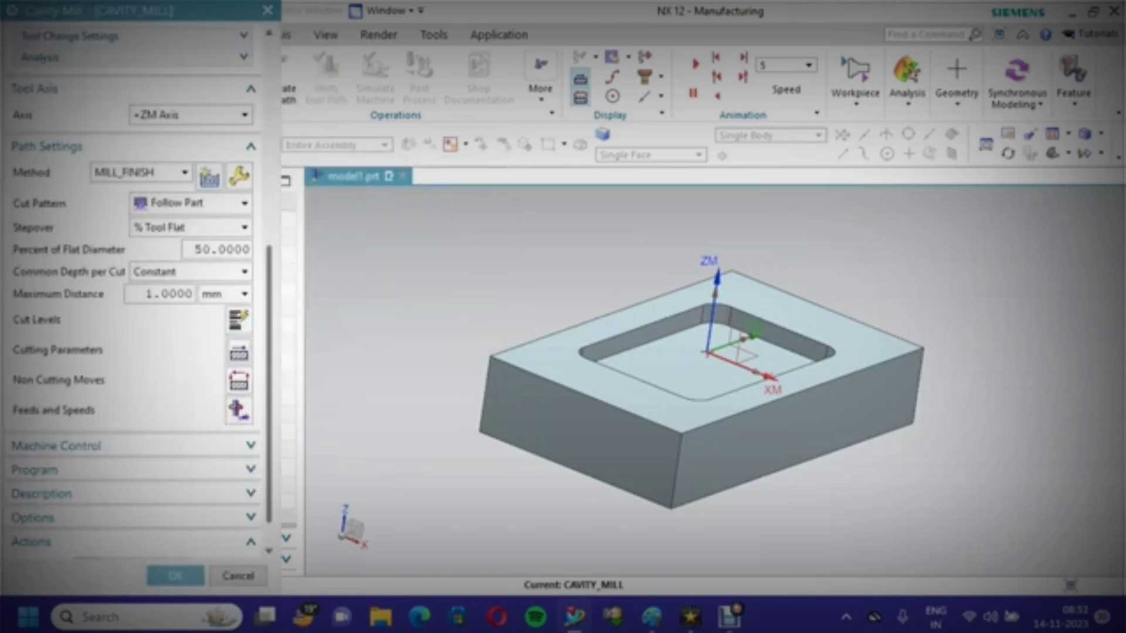
# Keep Helical as the closed-area engage type in the non cutting moves, check the retract type and accept the settings.
pyautogui.scroll(-1, 237, 379)
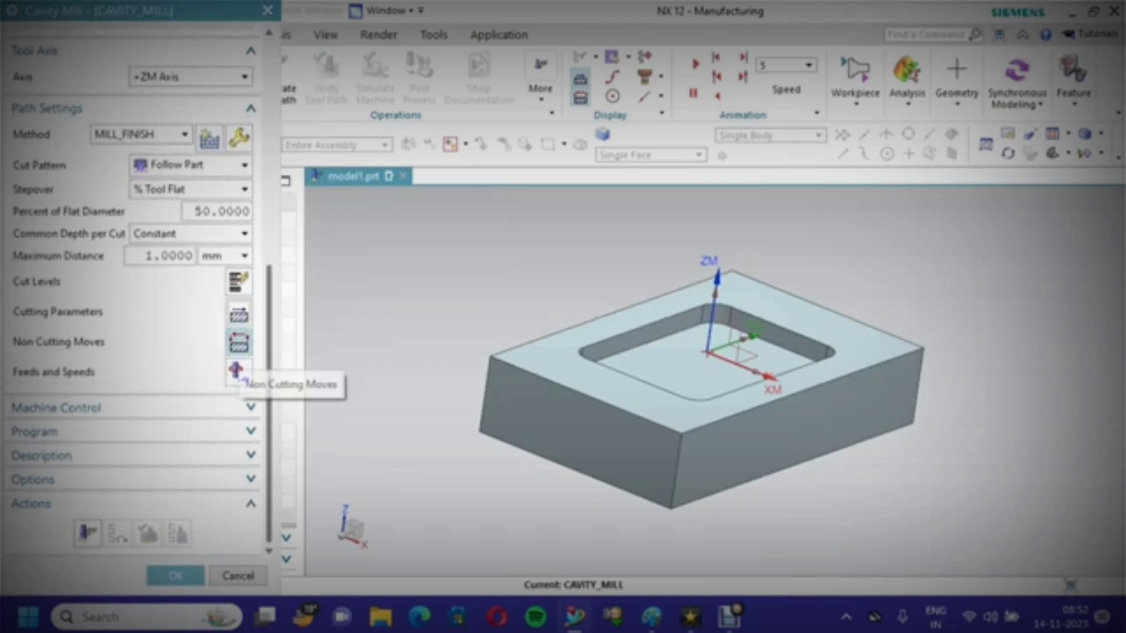
pyautogui.click(238, 345)
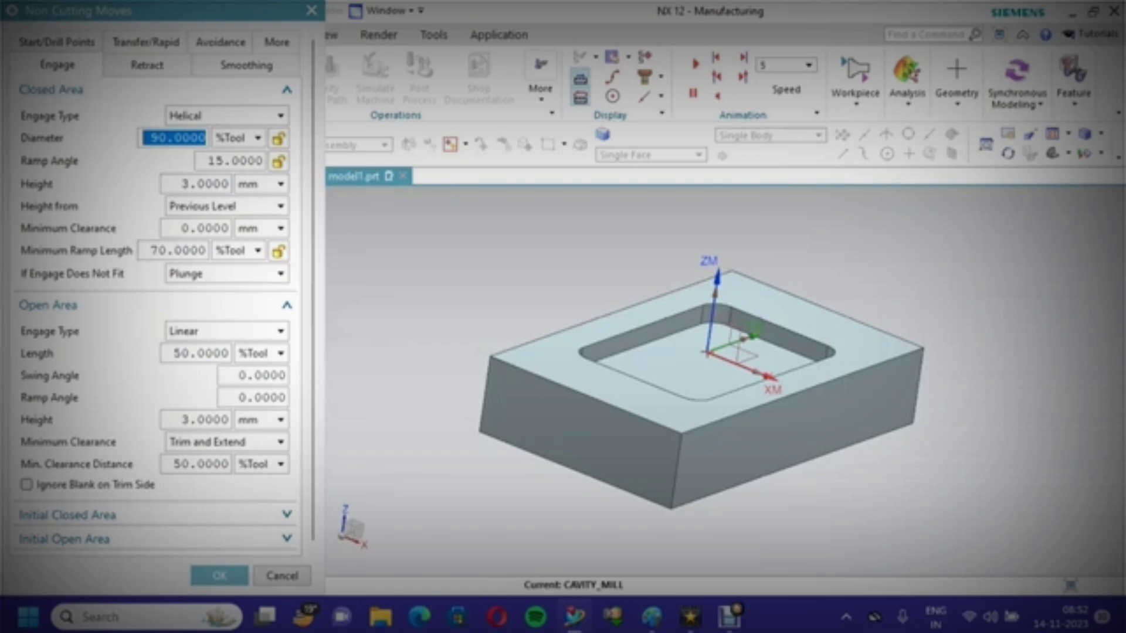
pyautogui.click(229, 116)
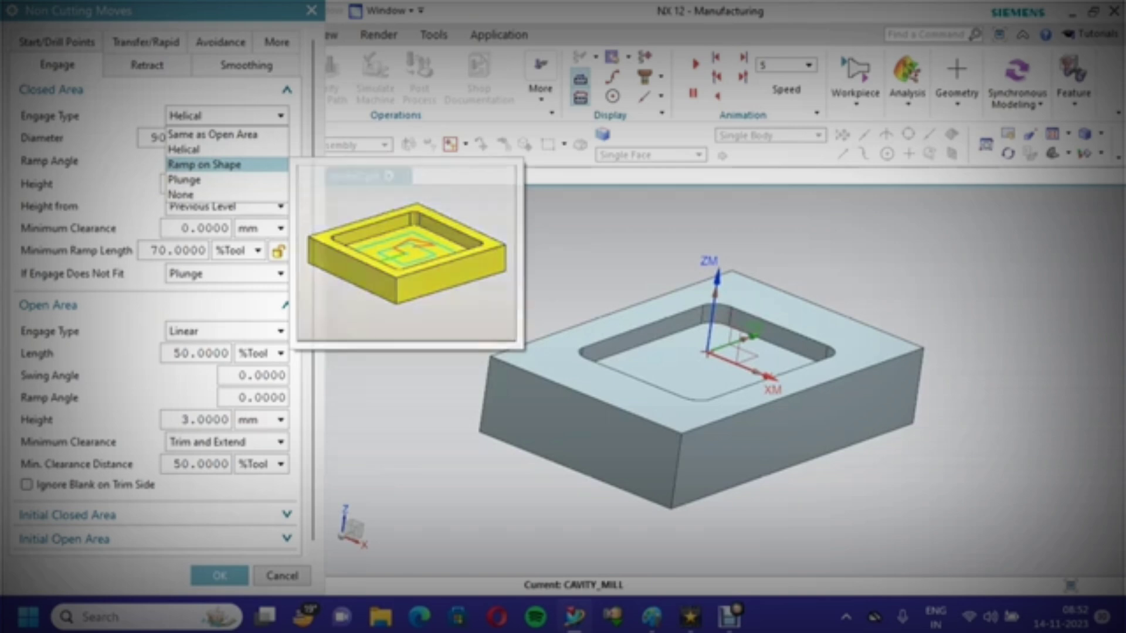
pyautogui.moveTo(228, 180)
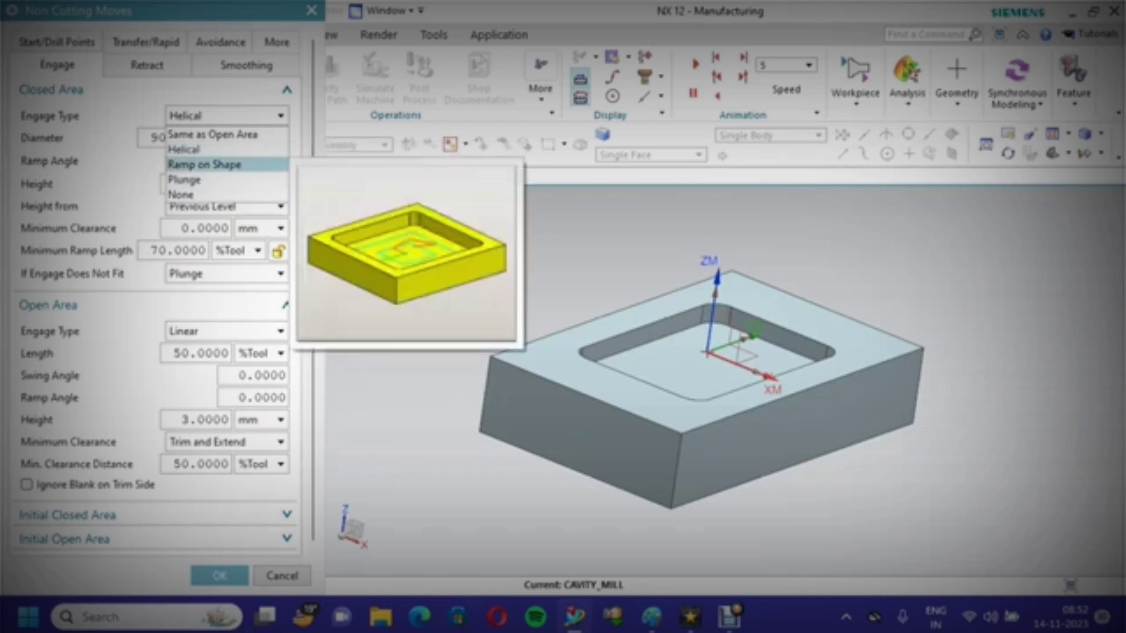
pyautogui.click(202, 150)
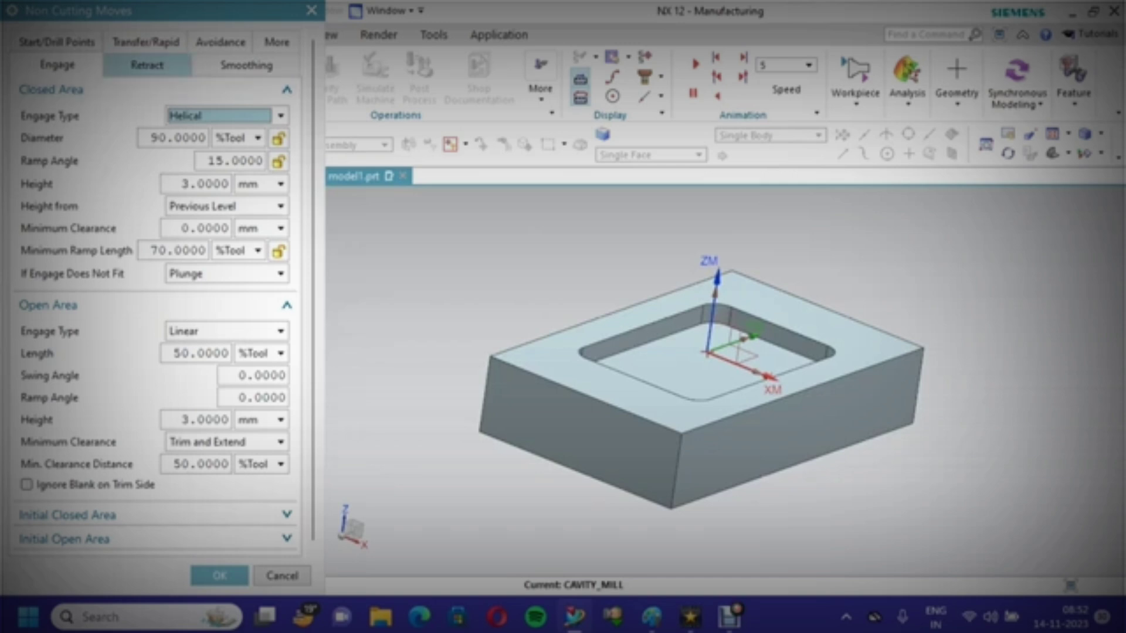
pyautogui.click(147, 65)
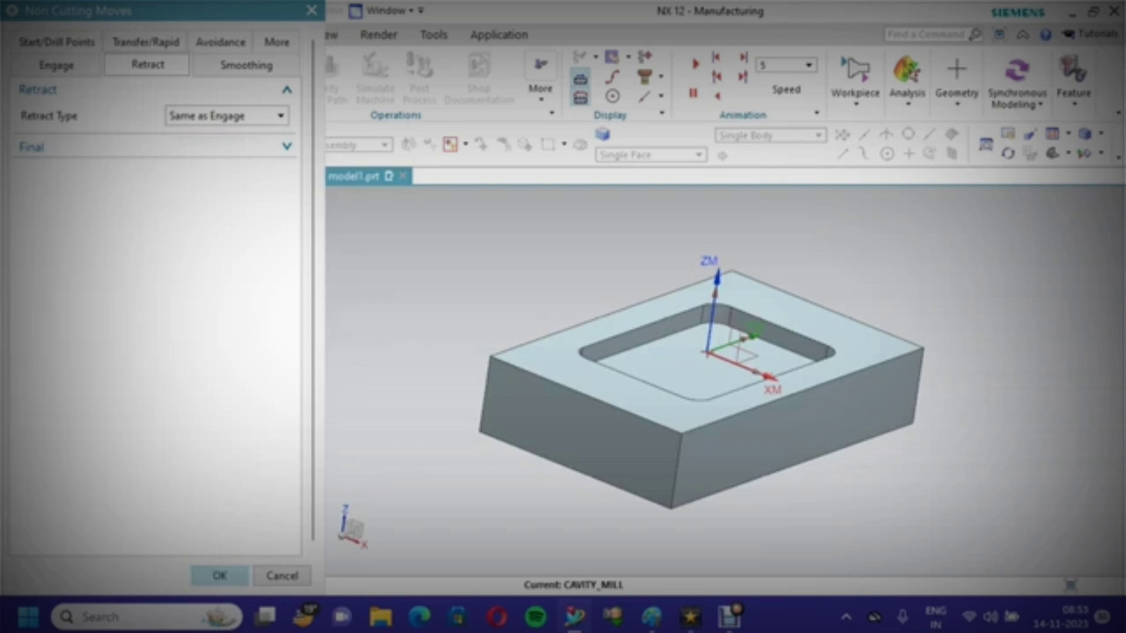
pyautogui.click(219, 575)
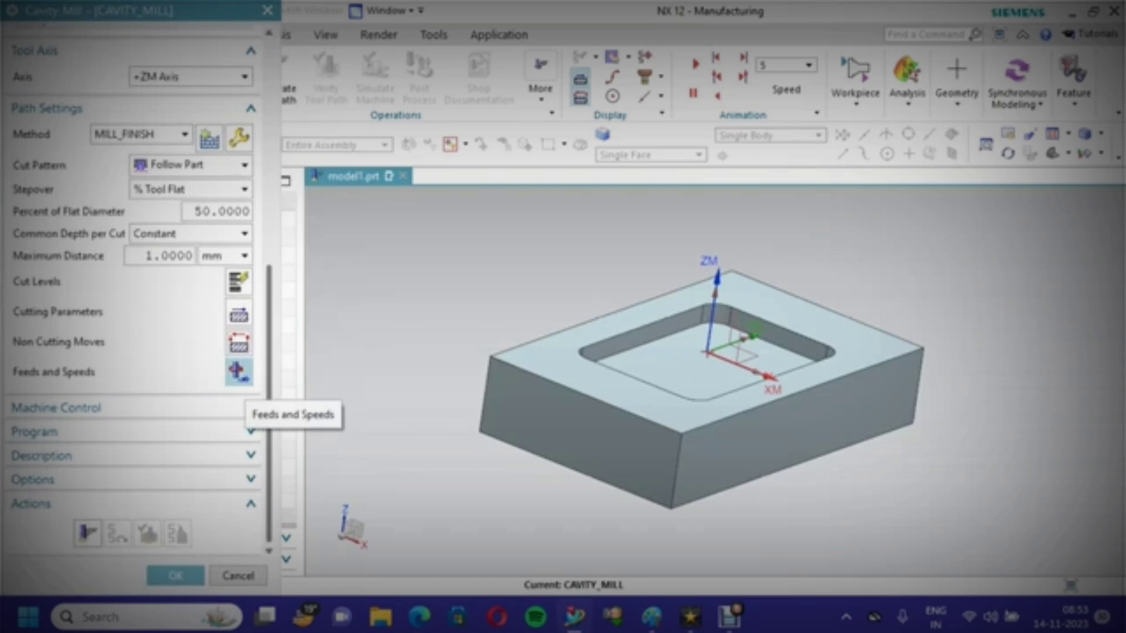
# Set the surface speed to 30 smm and calculate the operation's feeds and speeds from it.
pyautogui.click(237, 371)
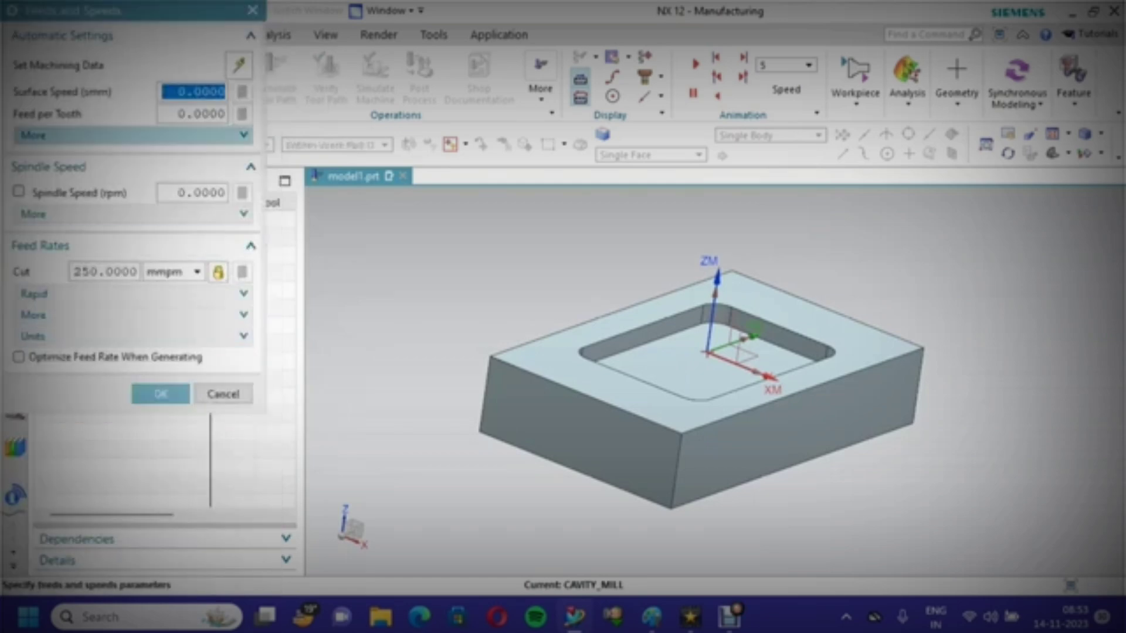
pyautogui.click(177, 92)
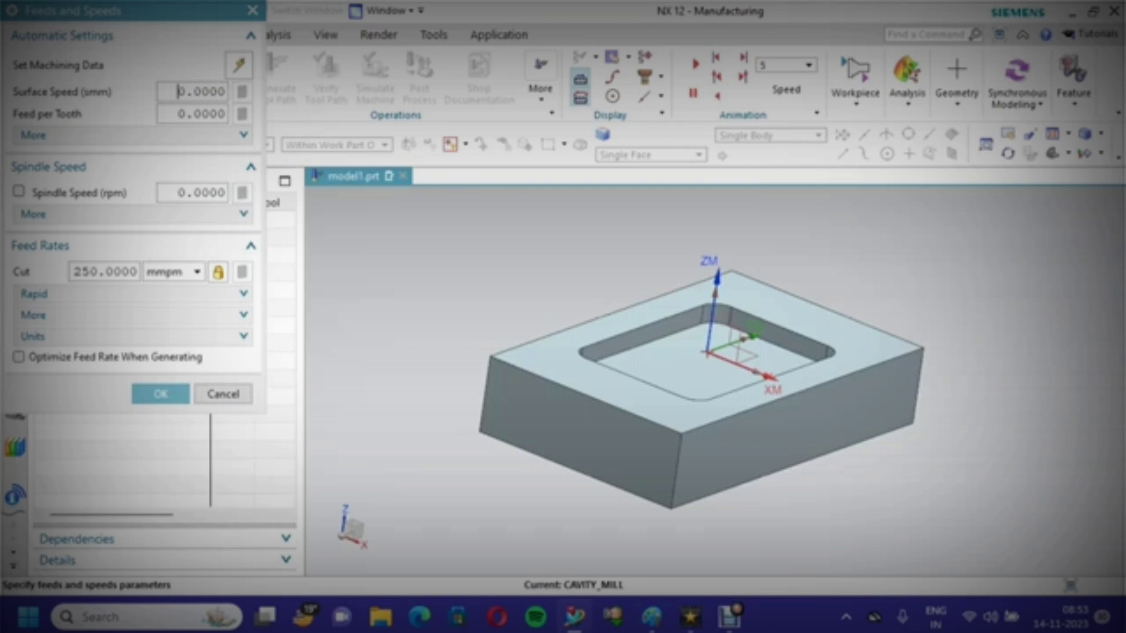
pyautogui.hotkey('ctrl', 'a')
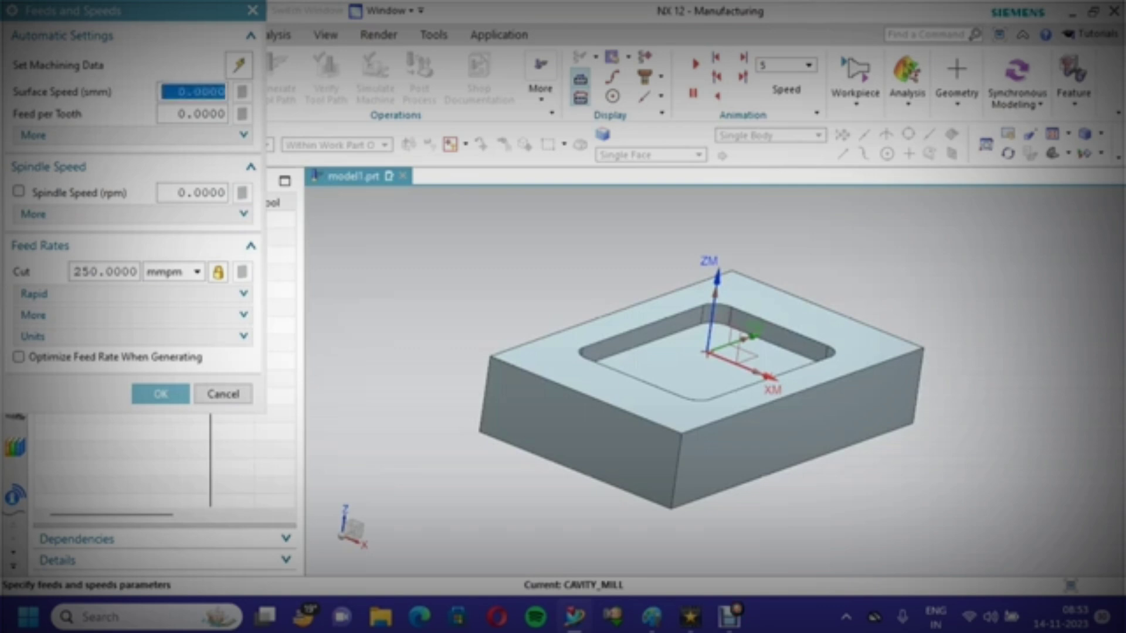
pyautogui.write('30')
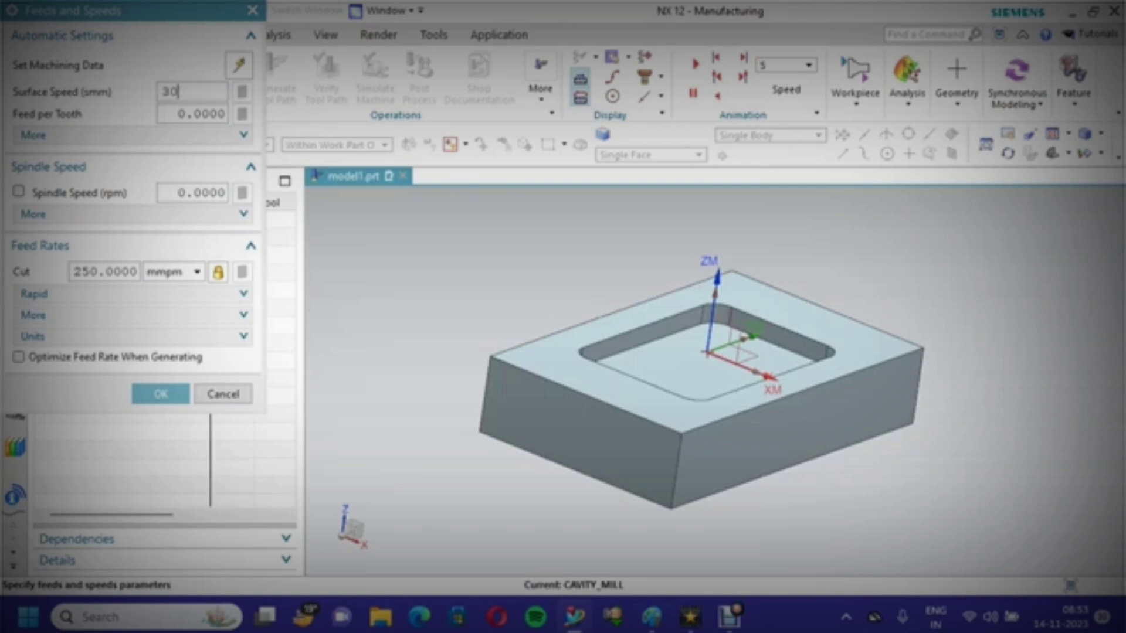
pyautogui.click(183, 114)
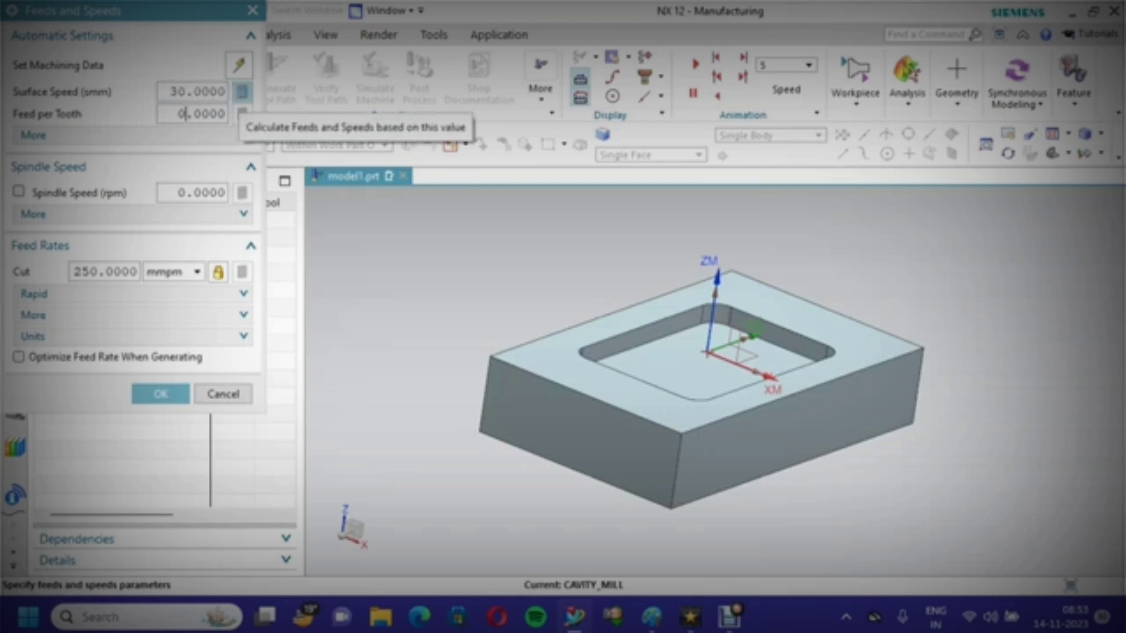
pyautogui.click(242, 91)
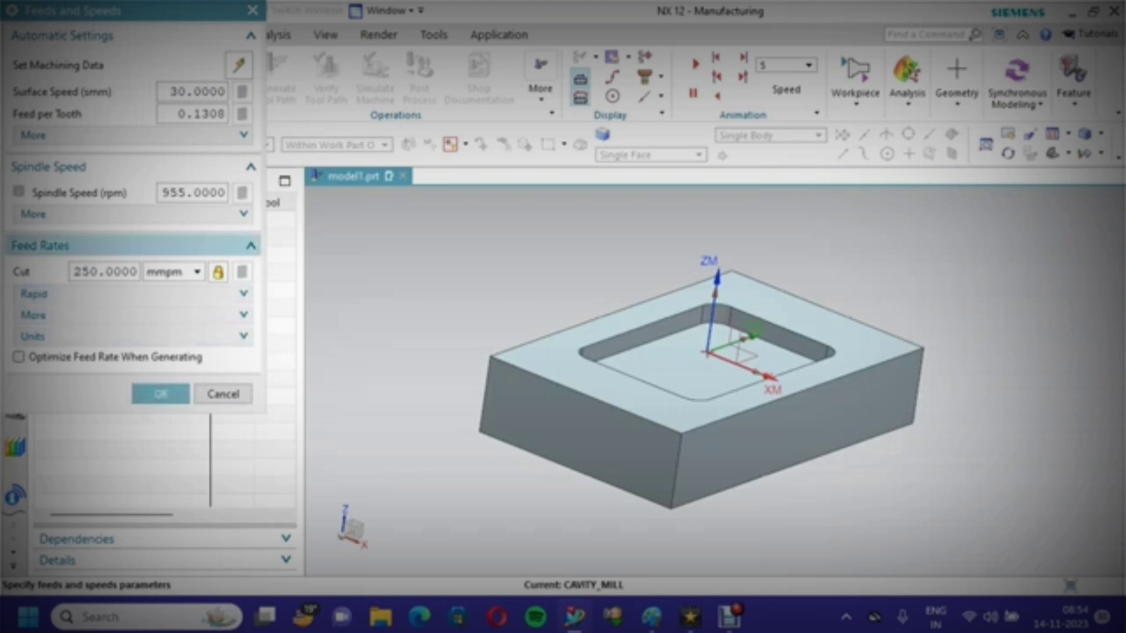
# Show the rapid and additional feed rates of the operation and set the engage feed rate to 150 %Cut.
pyautogui.click(36, 294)
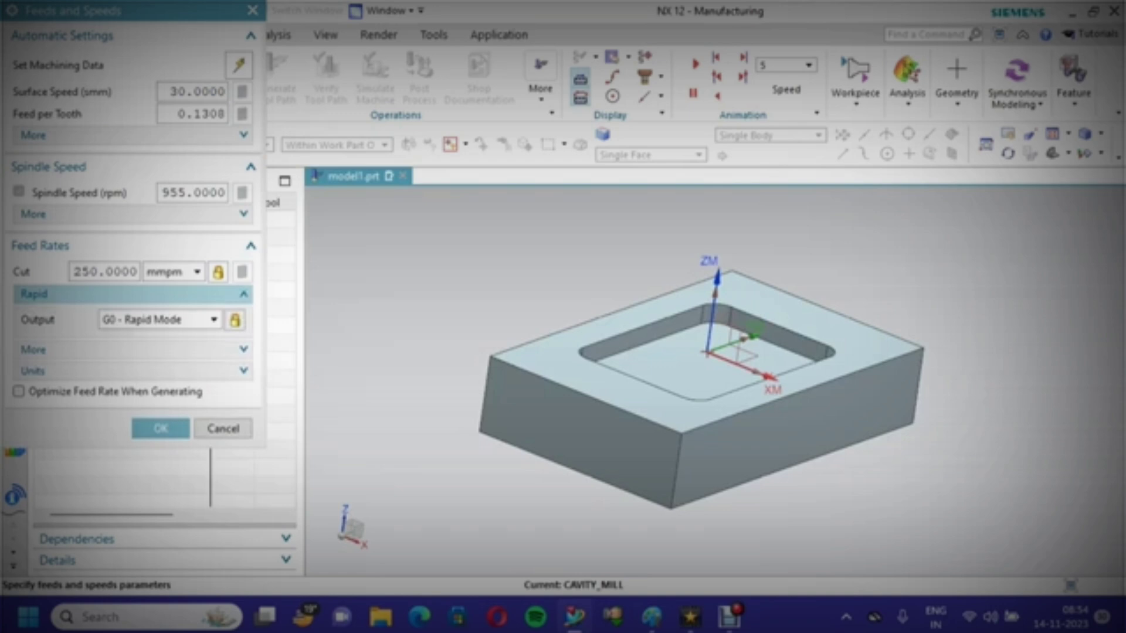
pyautogui.click(35, 349)
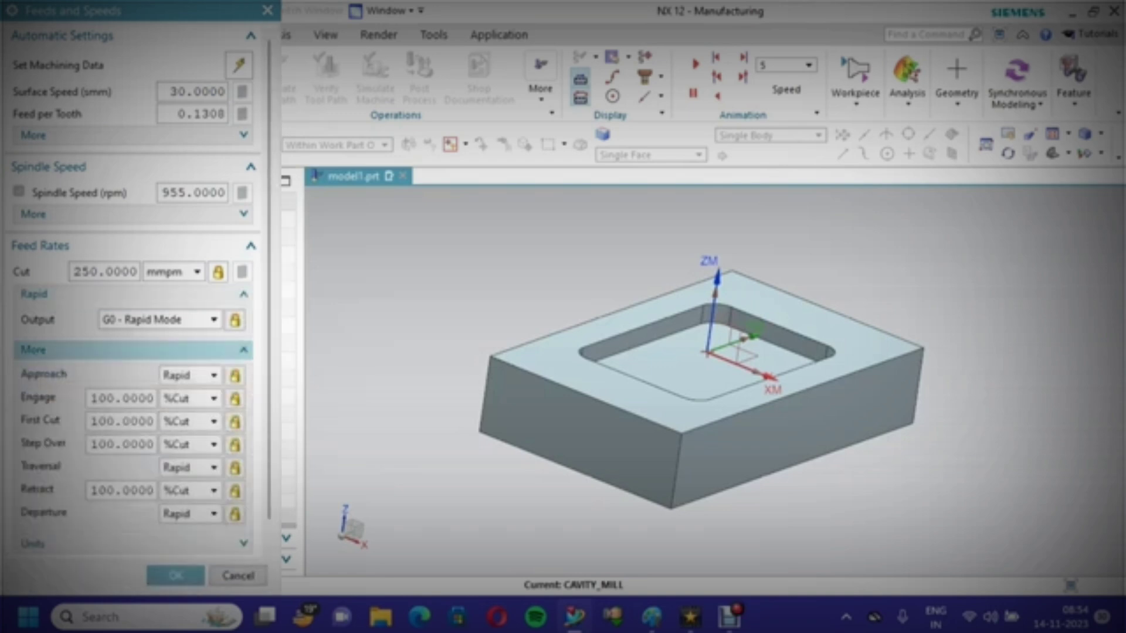
pyautogui.scroll(-2, 135, 294)
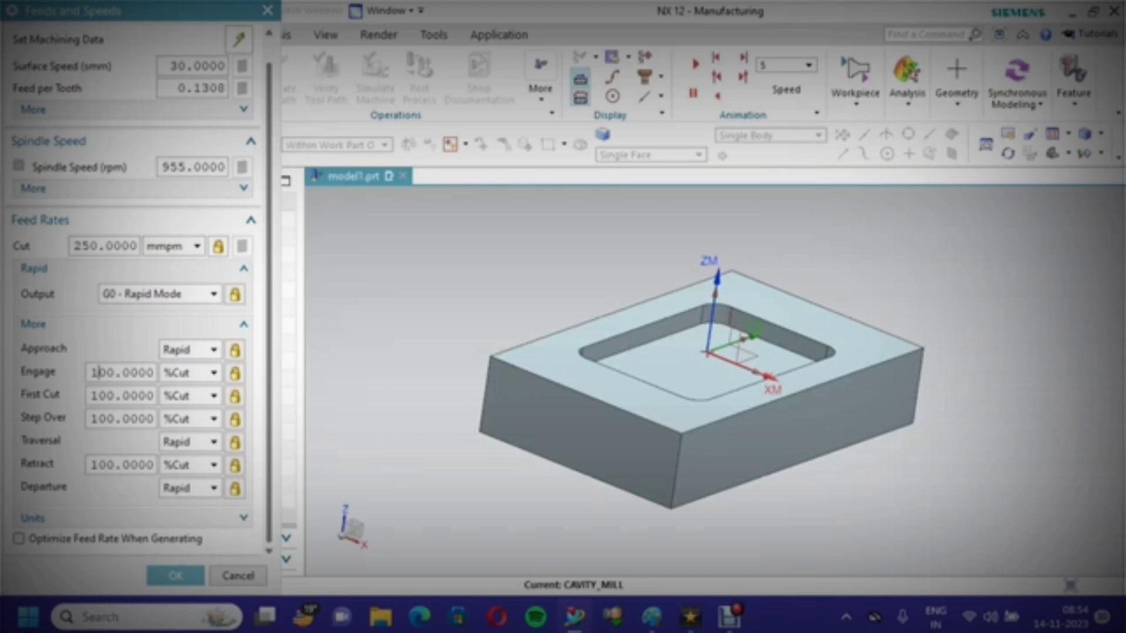
pyautogui.click(114, 396)
pyautogui.click(122, 418)
pyautogui.doubleClick(122, 373)
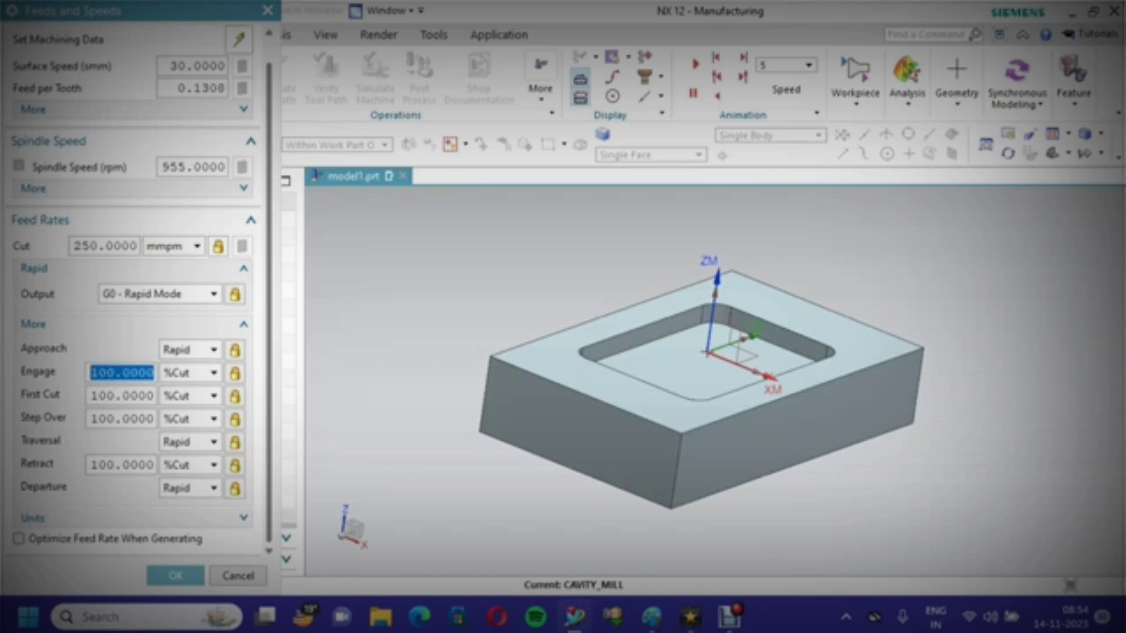
pyautogui.write('1')
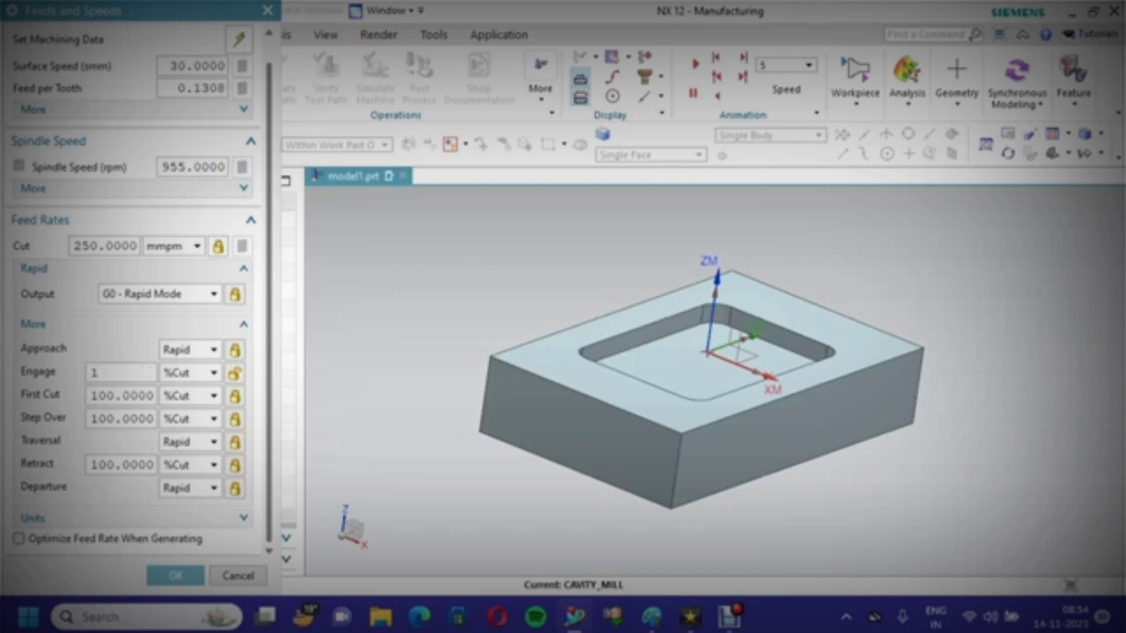
pyautogui.write('50')
pyautogui.press('Tab')
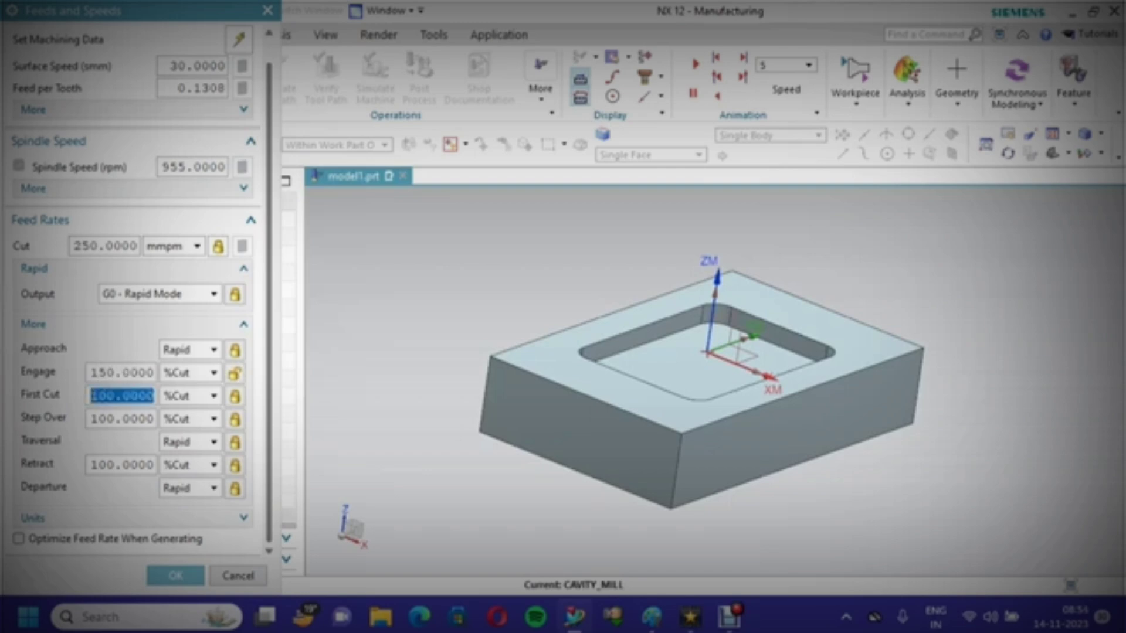
# Set the first cut and step over feed rates to 200 %Cut and the retract feed rate to 500 %Cut.
pyautogui.write('200')
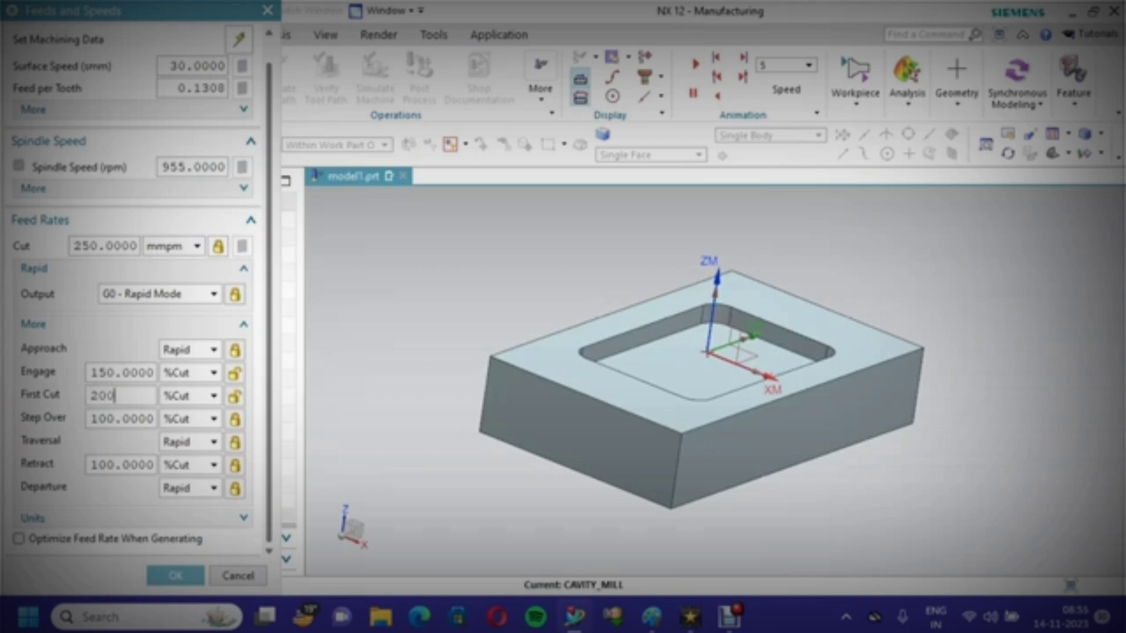
pyautogui.press('Tab')
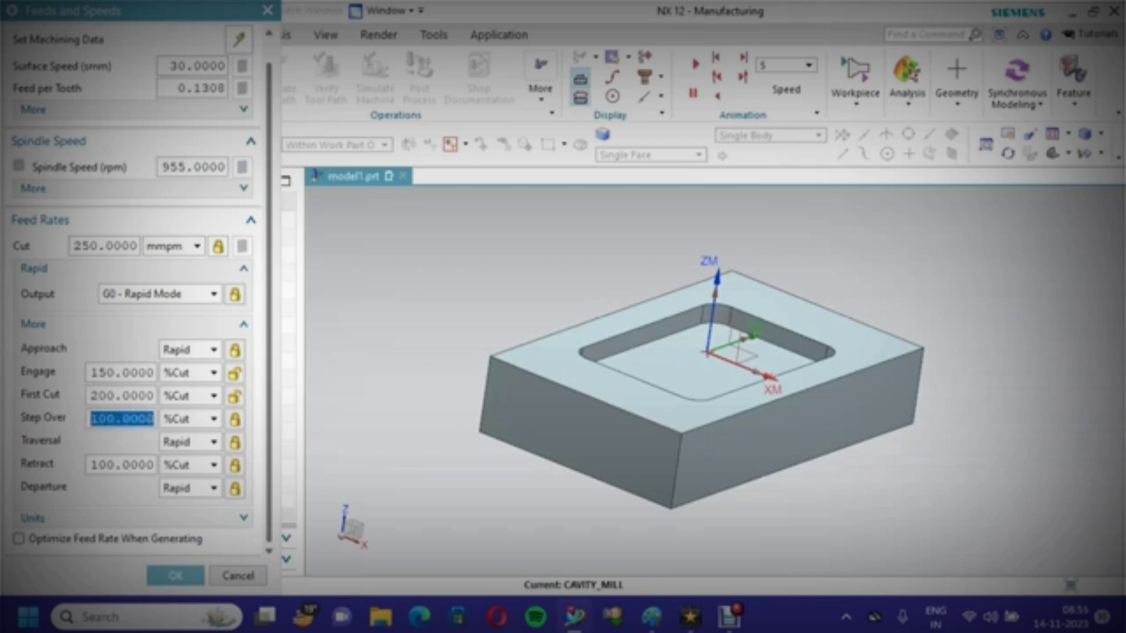
pyautogui.write('200')
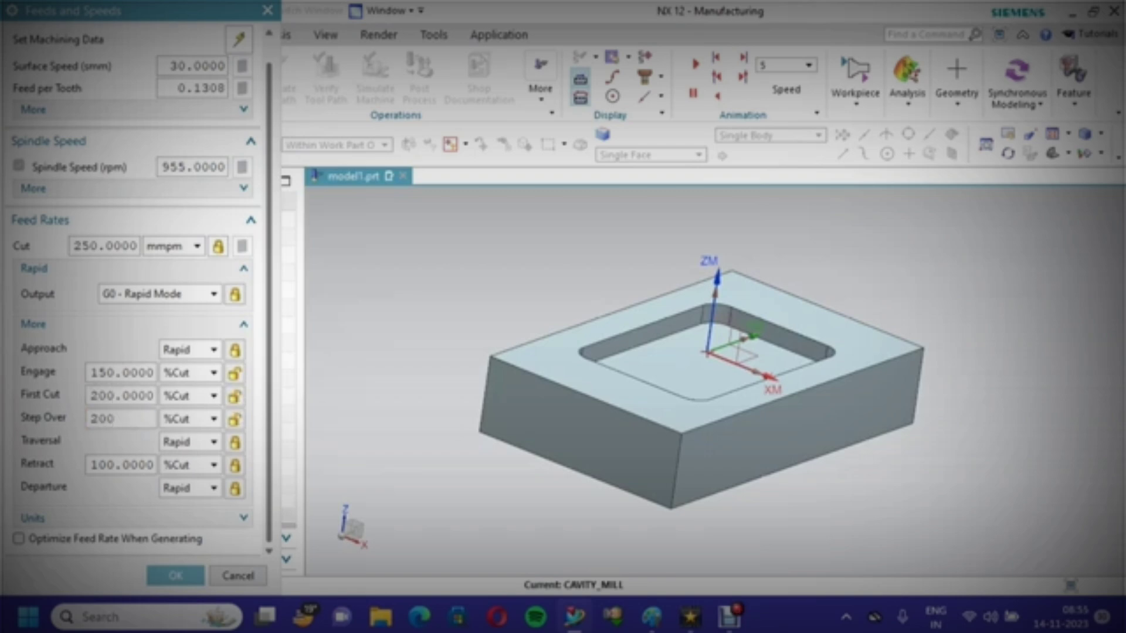
pyautogui.press('Tab')
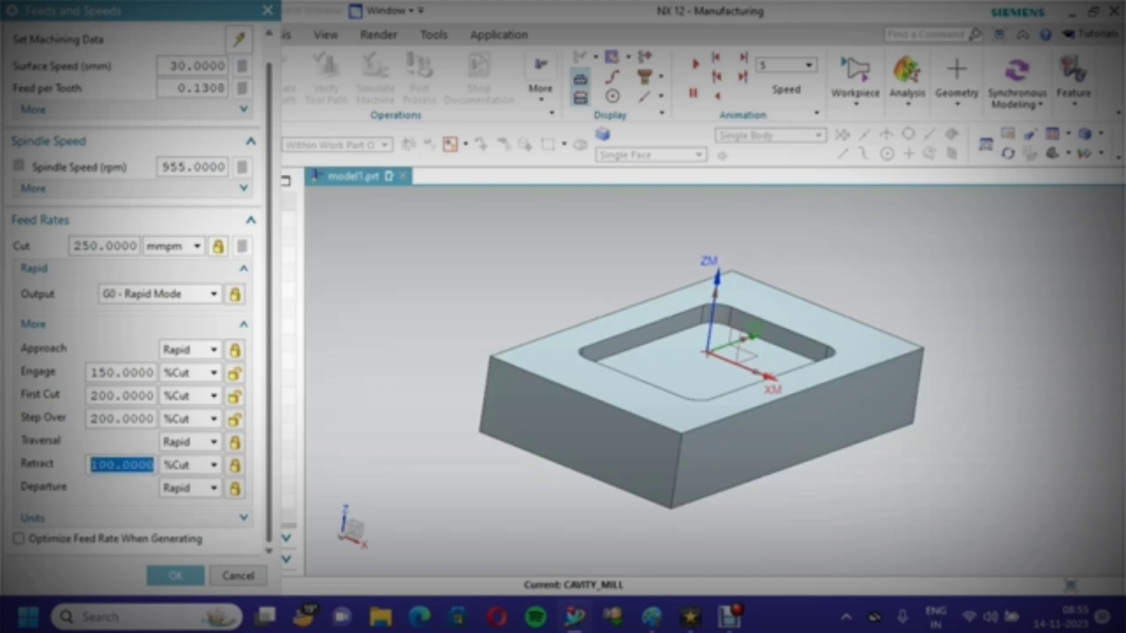
pyautogui.write('500')
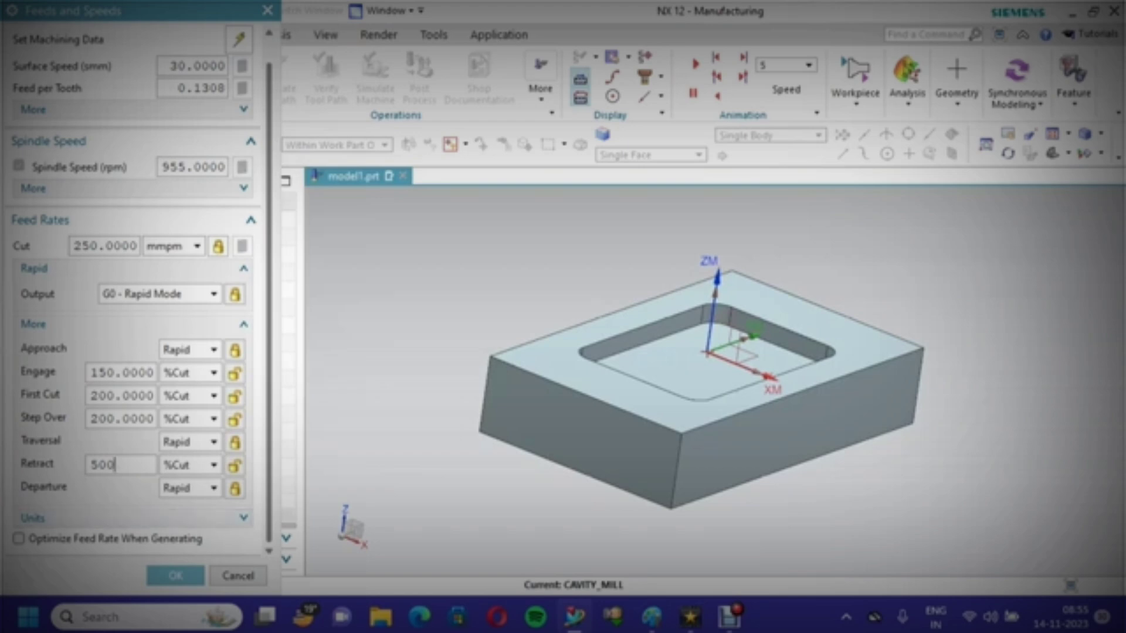
# Enable feed rate optimization when generating, with nominal cut depth 1 and nominal cut width 5, and accept the feeds and speeds.
pyautogui.click(18, 538)
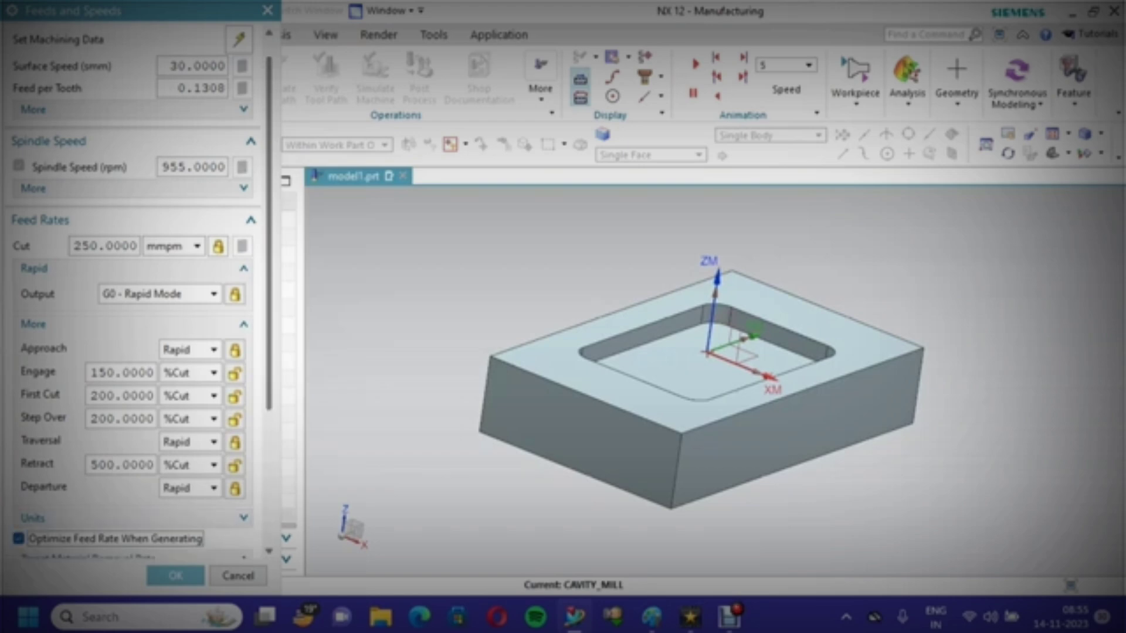
pyautogui.scroll(-3, 135, 352)
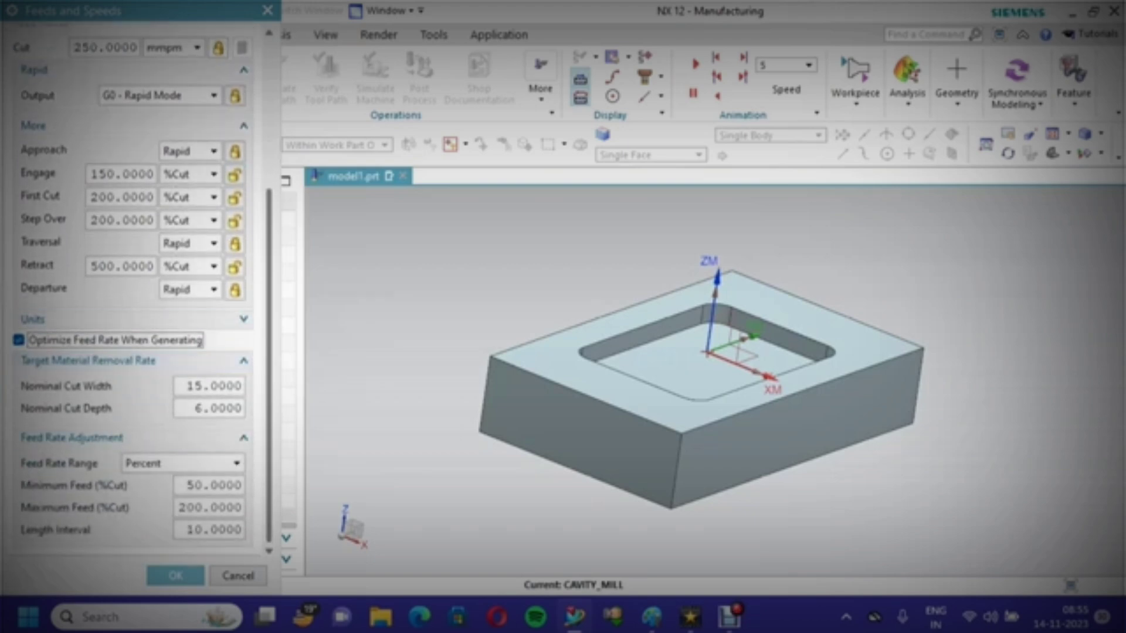
pyautogui.scroll(5, 135, 294)
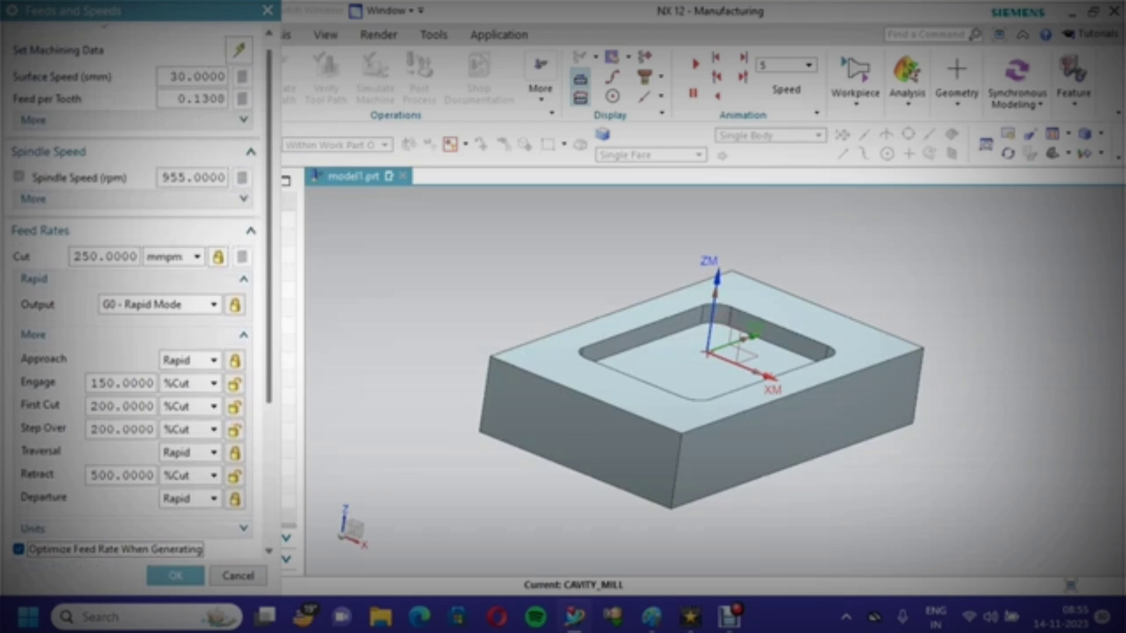
pyautogui.scroll(-5, 135, 293)
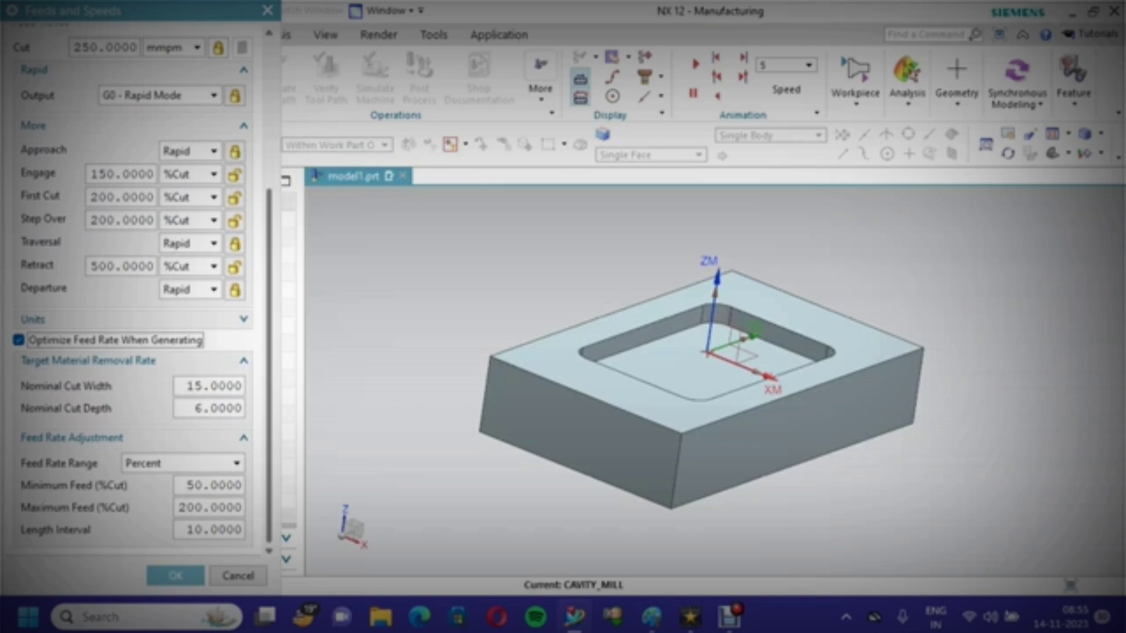
pyautogui.doubleClick(212, 408)
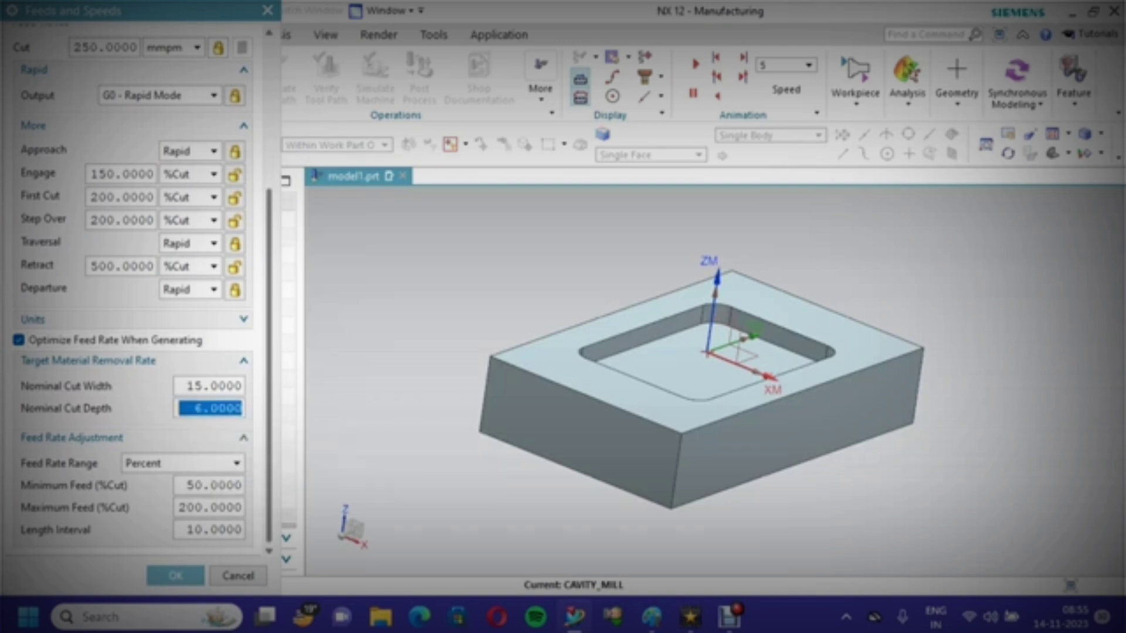
pyautogui.write('1')
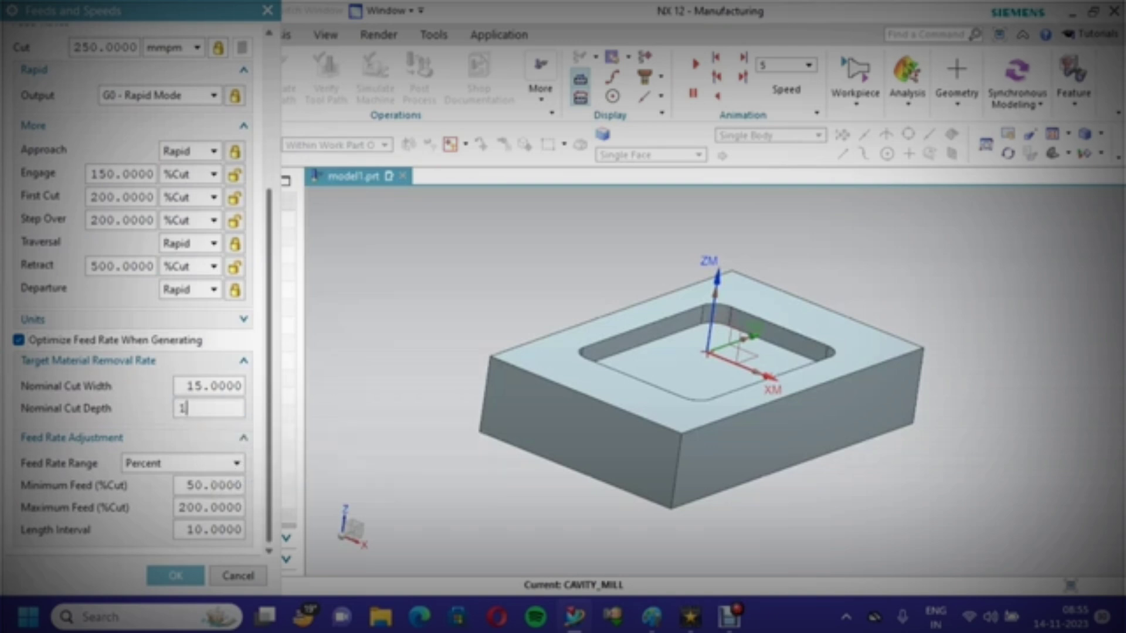
pyautogui.click(210, 386)
pyautogui.doubleClick(210, 386)
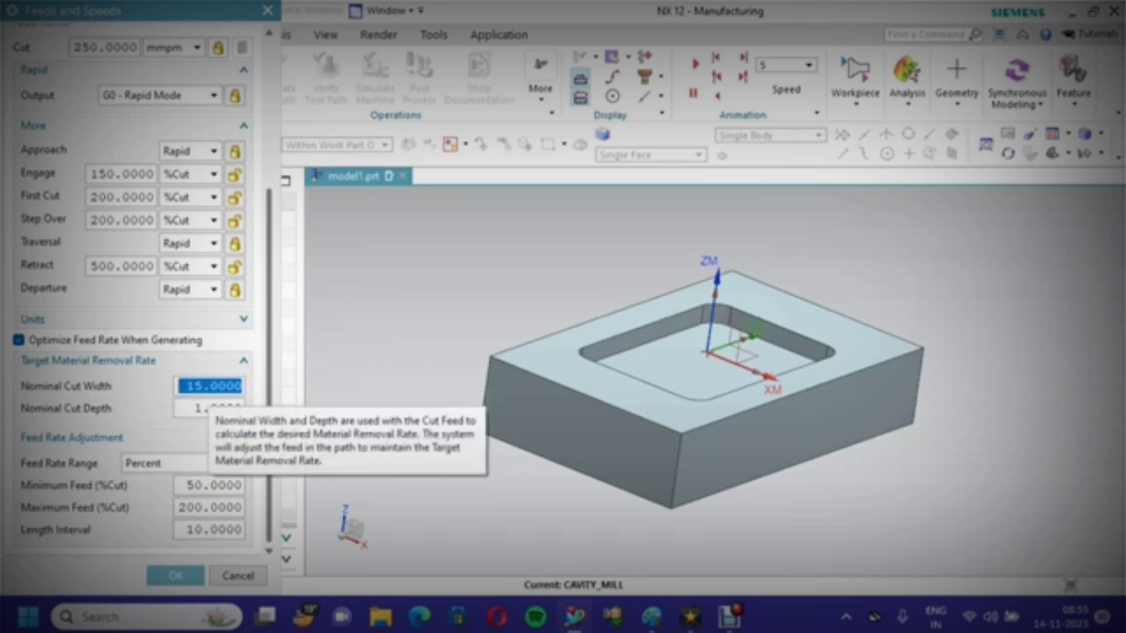
pyautogui.write('5')
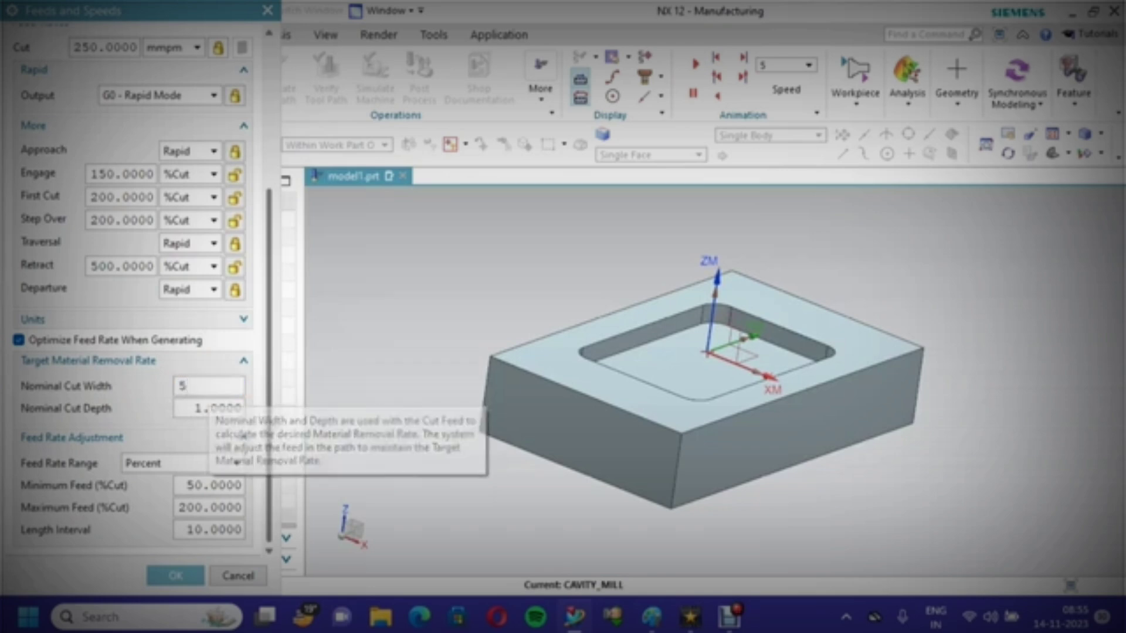
pyautogui.press('Return')
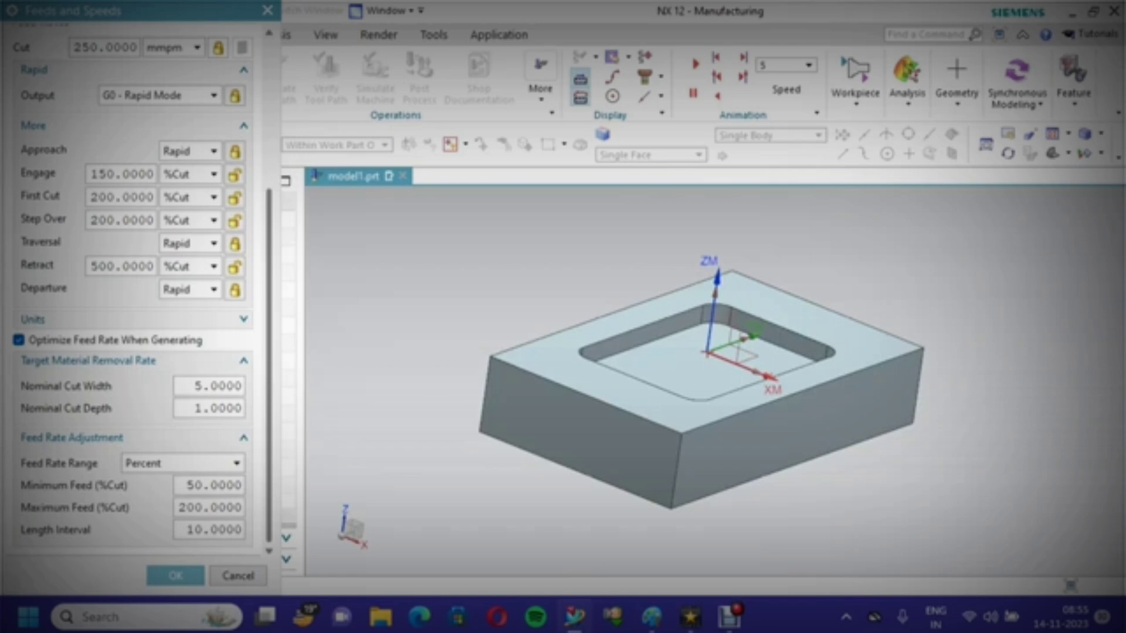
pyautogui.click(175, 575)
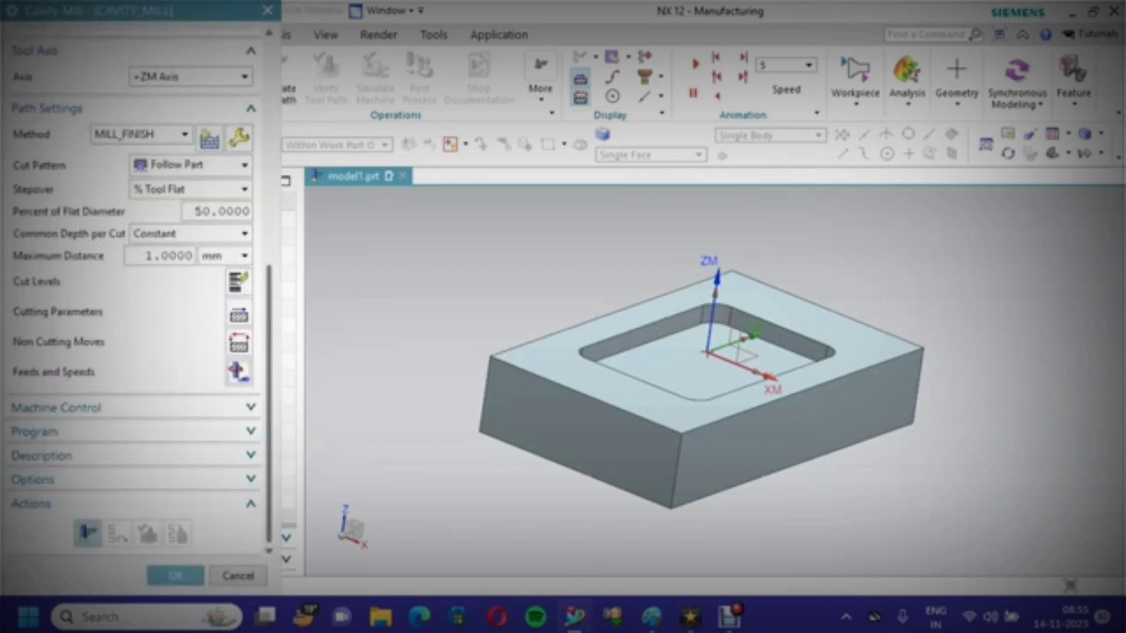
# Generate the cavity mill tool path and orient the model to the isometric view.
pyautogui.click(87, 533)
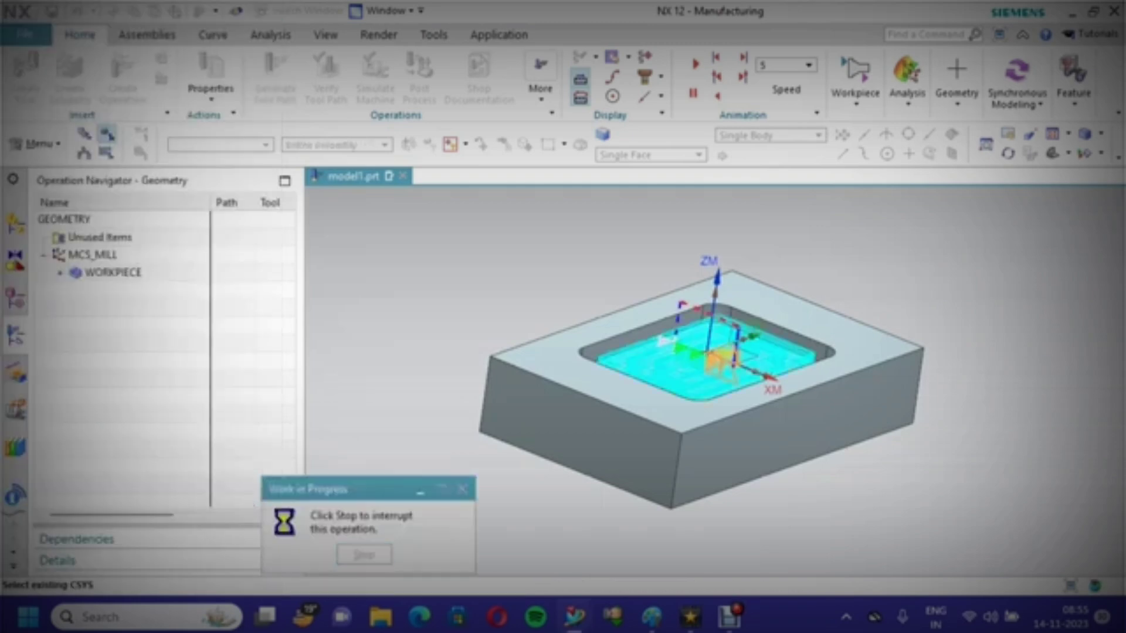
pyautogui.rightClick(450, 205)
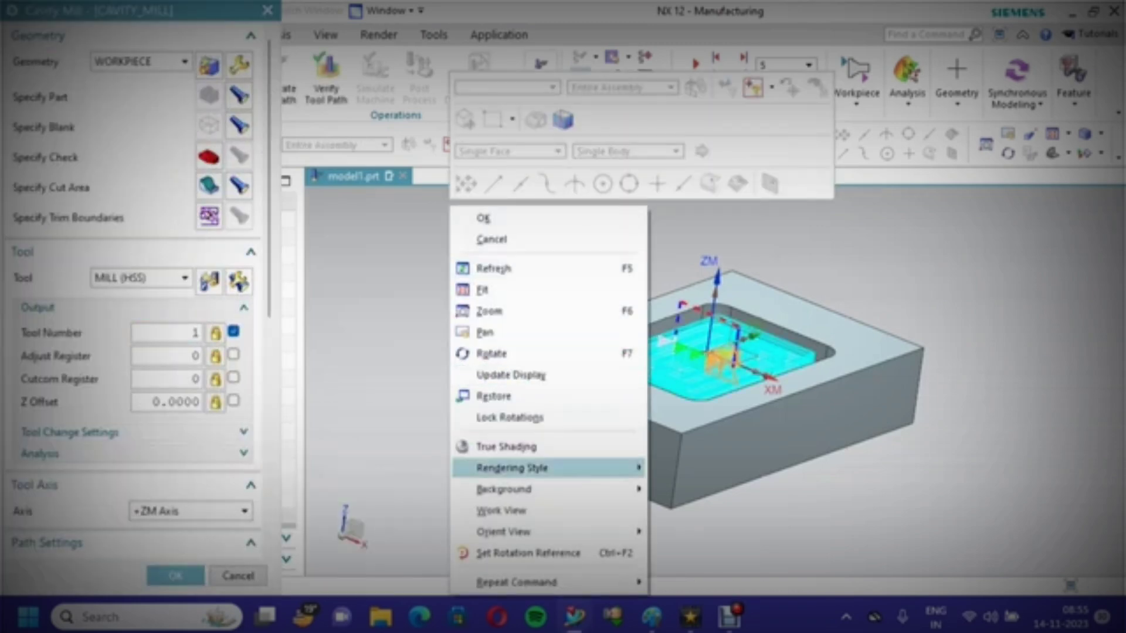
pyautogui.moveTo(503, 531)
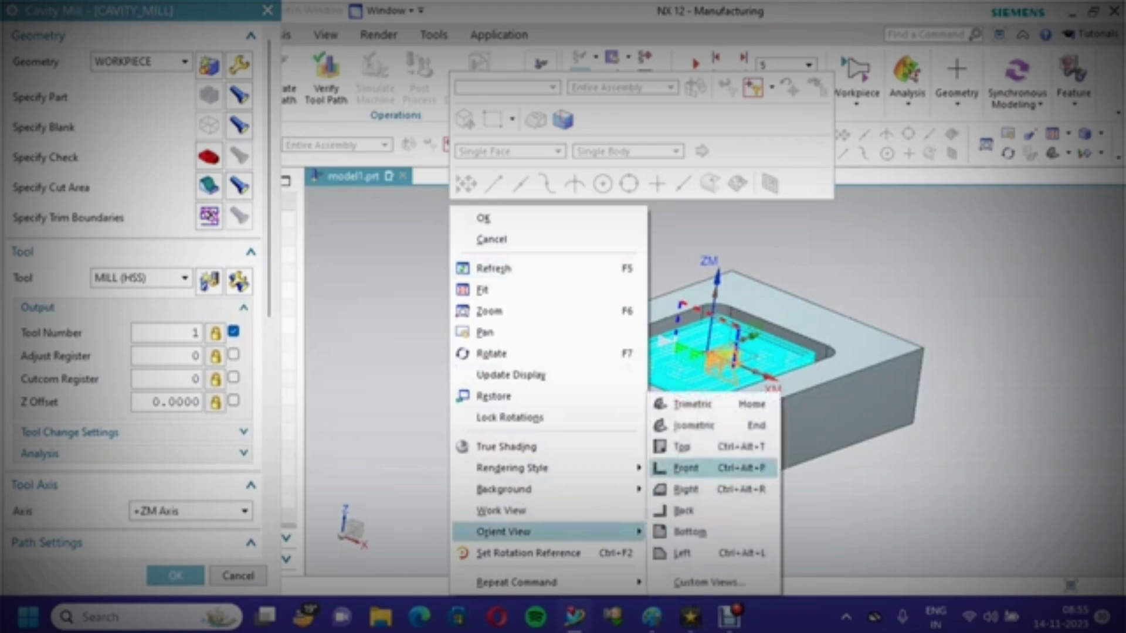
pyautogui.click(692, 421)
# Verify the generated tool path by playing the 3D Dynamic material removal simulation at animation speed 2.
pyautogui.scroll(-1, 691, 420)
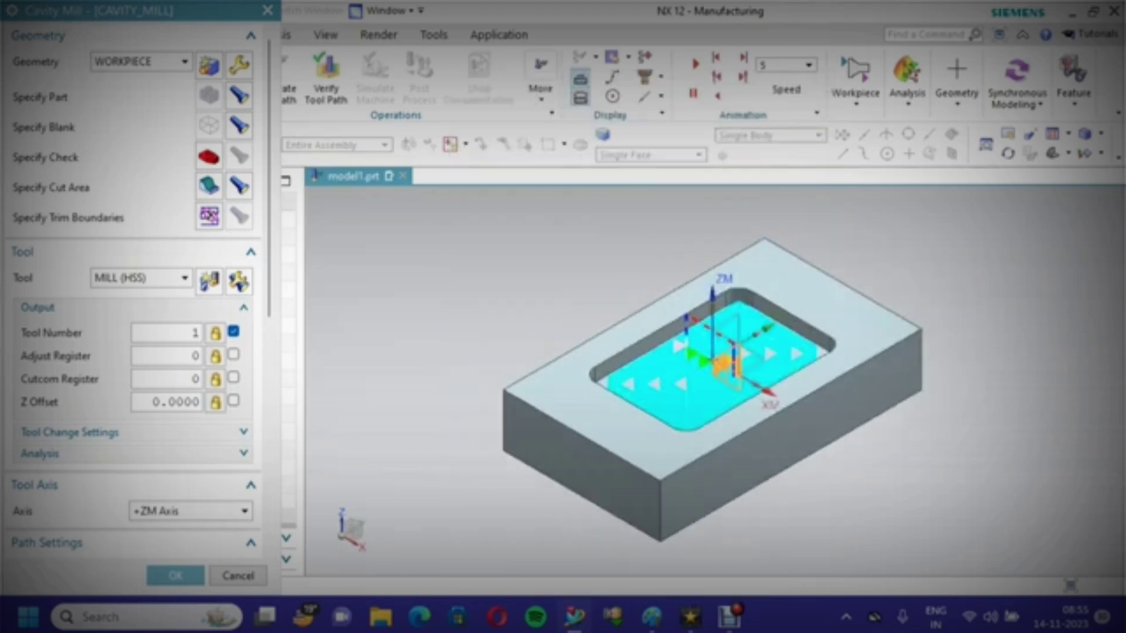
pyautogui.scroll(-8, 134, 294)
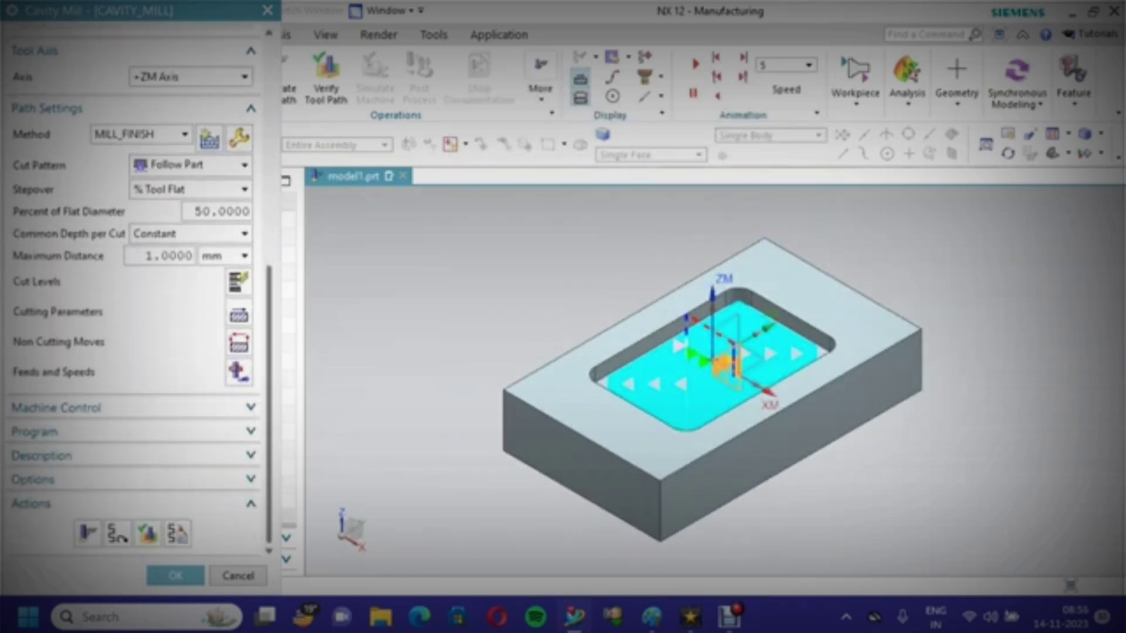
pyautogui.click(148, 532)
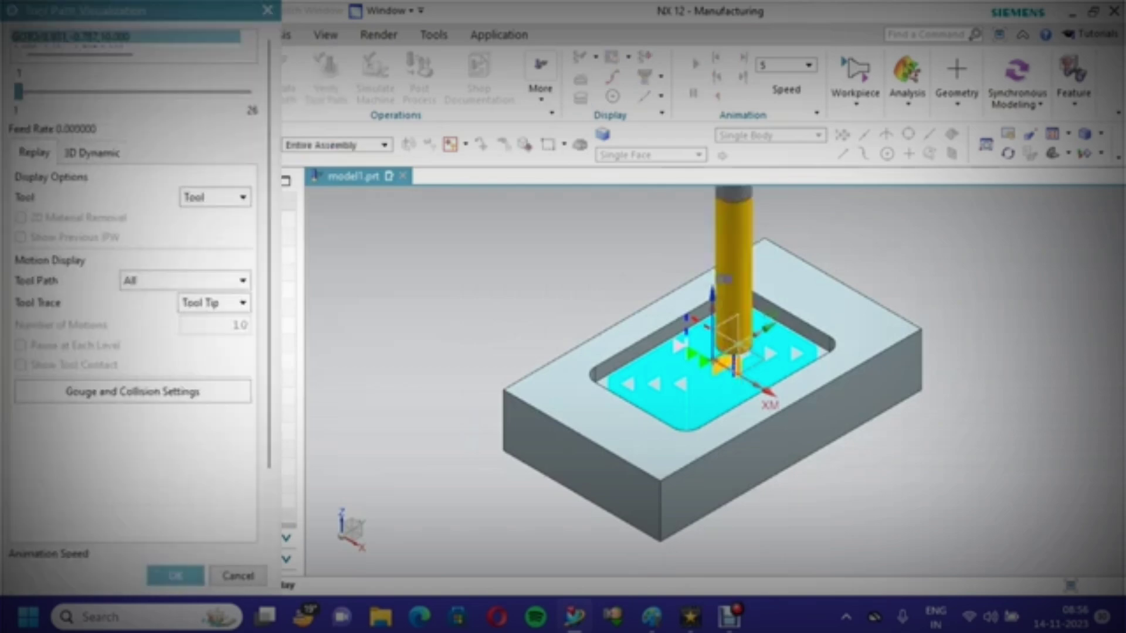
pyautogui.click(92, 152)
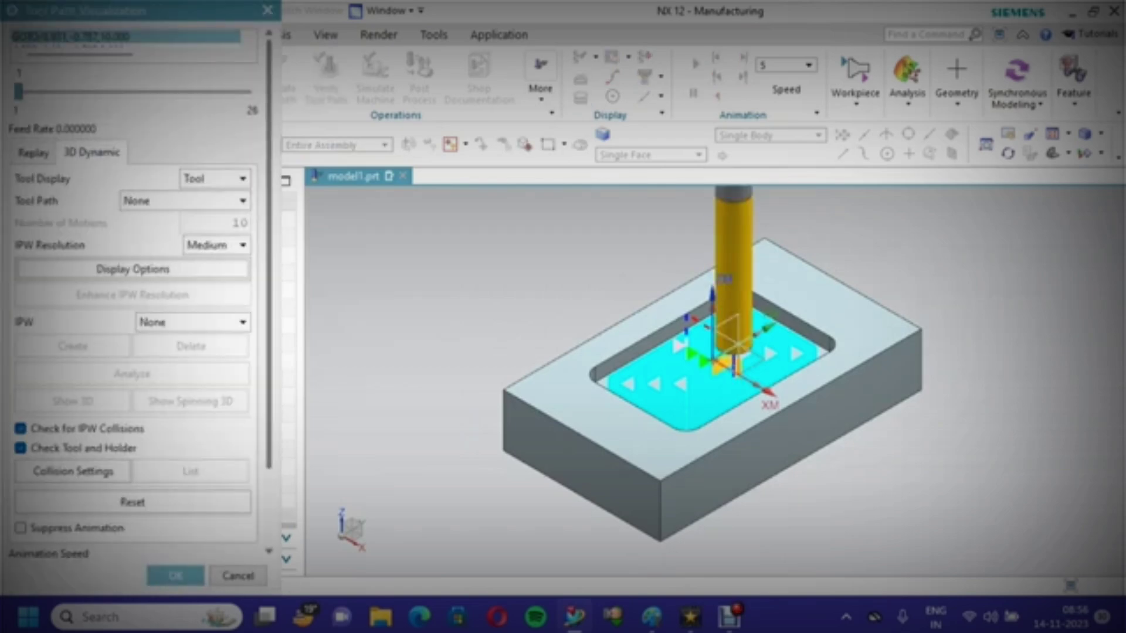
pyautogui.scroll(-3, 134, 293)
pyautogui.moveTo(247, 498); pyautogui.dragTo(44, 497)
pyautogui.click(133, 540)
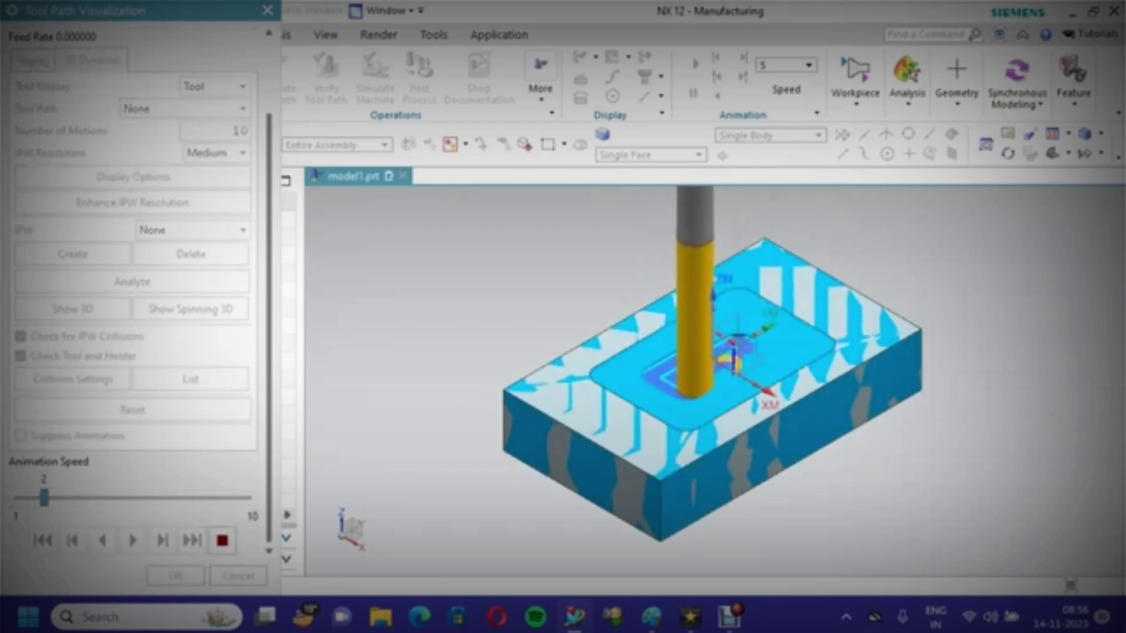
# Analyze the simulated workpiece inside the pocket using the colour-coded ranges, and leave the analysis without measuring a point.
pyautogui.scroll(5, 724, 357)
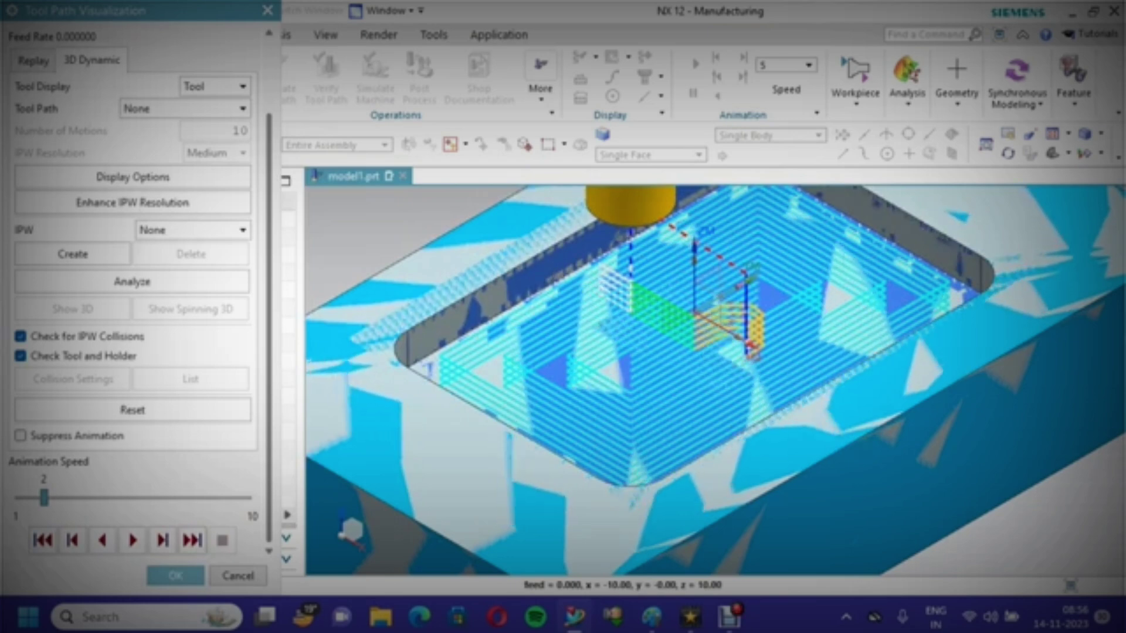
pyautogui.click(132, 282)
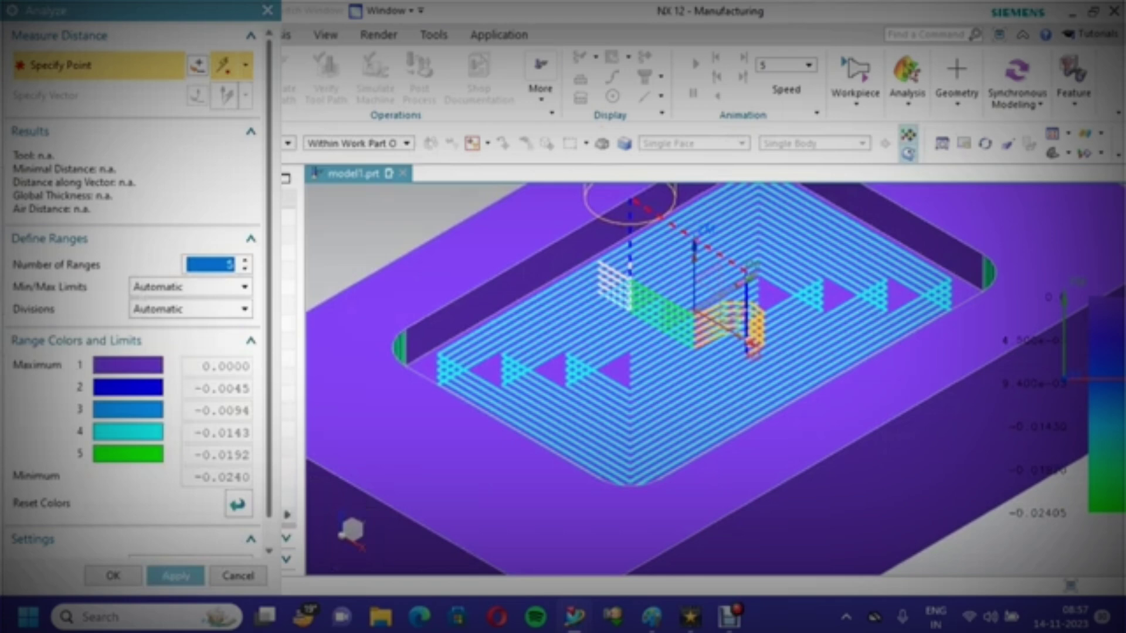
pyautogui.scroll(-1, 528, 356)
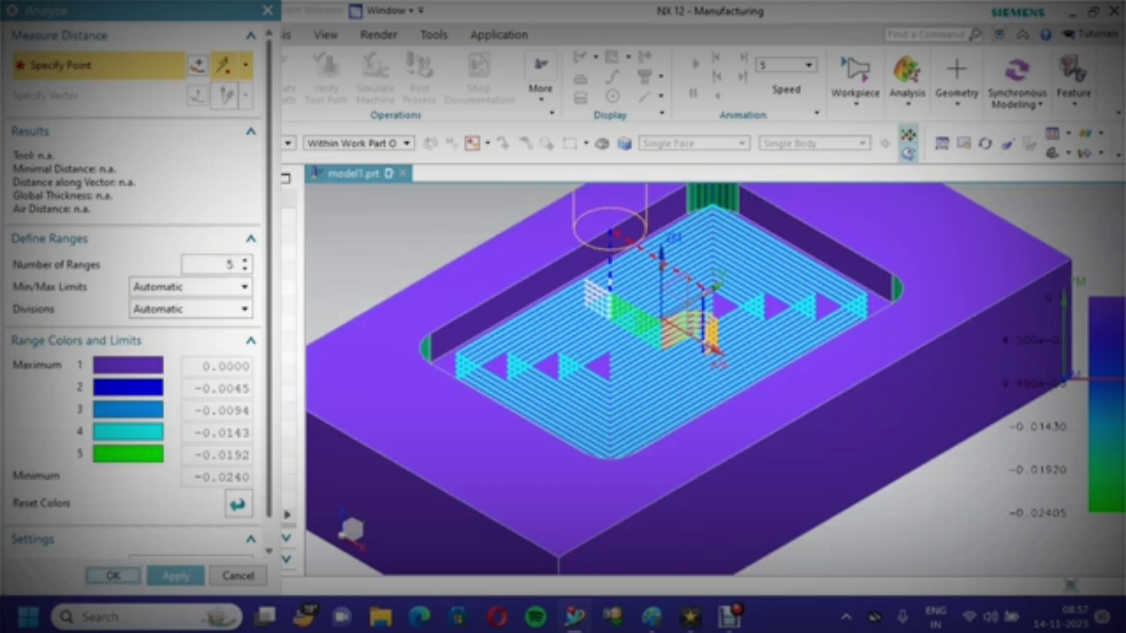
pyautogui.press('Escape')
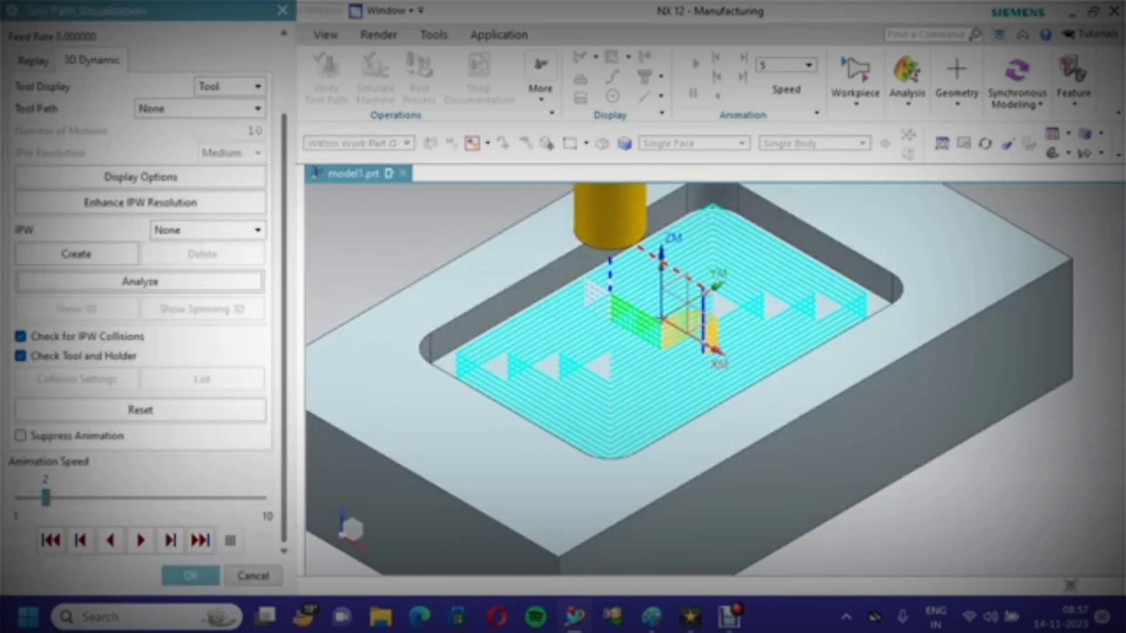
# Accept the tool path visualization and the finished cavity mill operation.
pyautogui.click(191, 575)
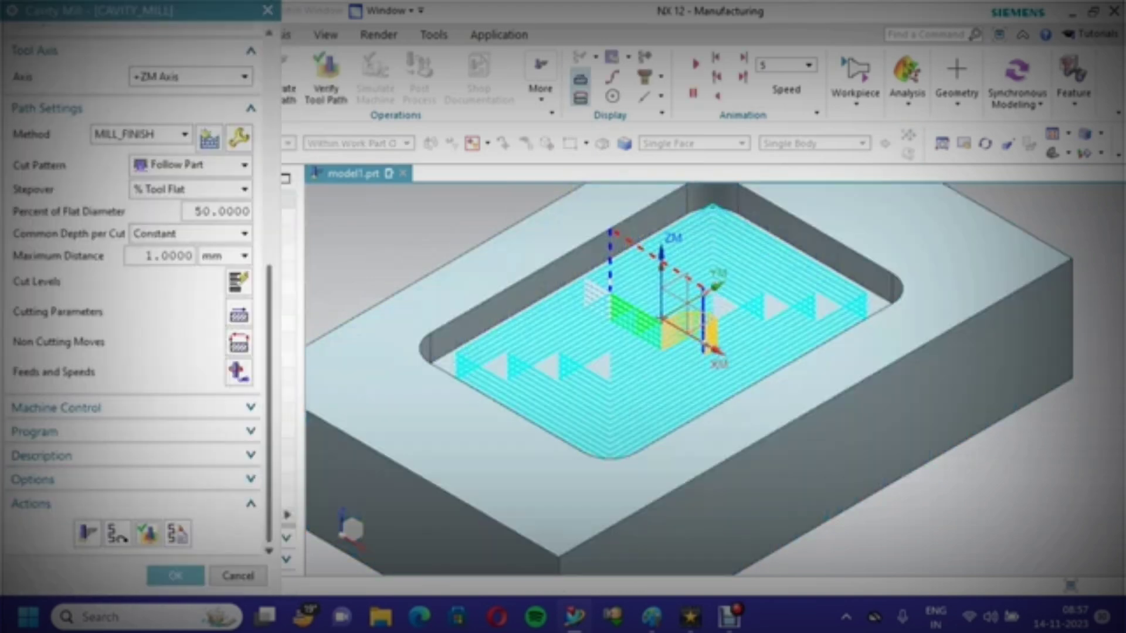
pyautogui.click(175, 576)
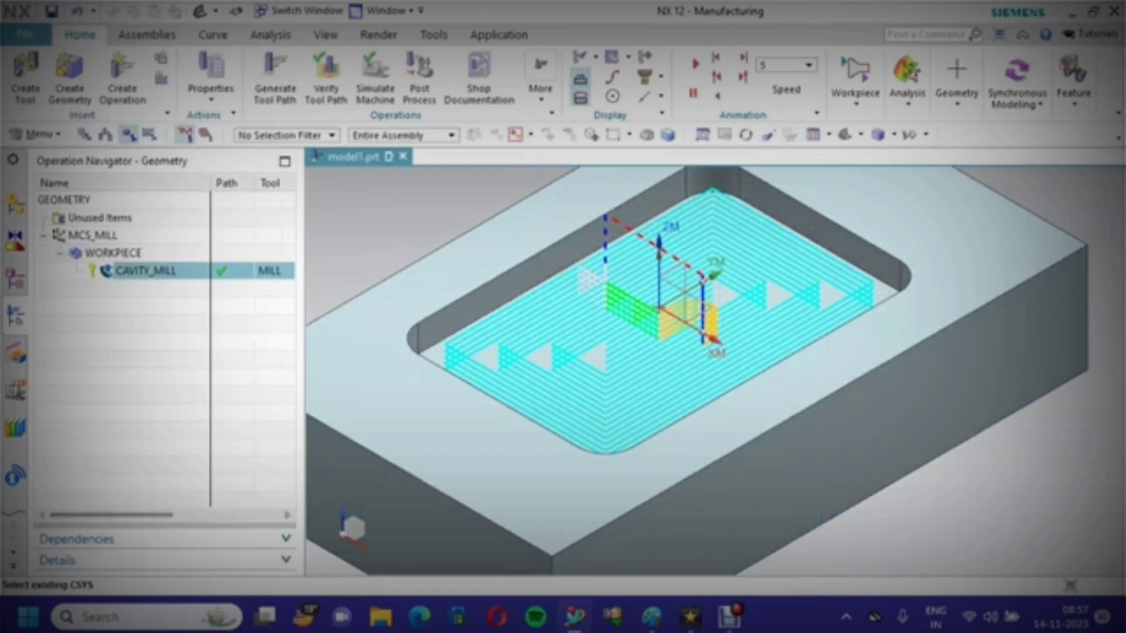
# Save the part and load the mill3ax.pui postprocessor for the cavity mill operation.
pyautogui.hotkey('ctrl', 's')
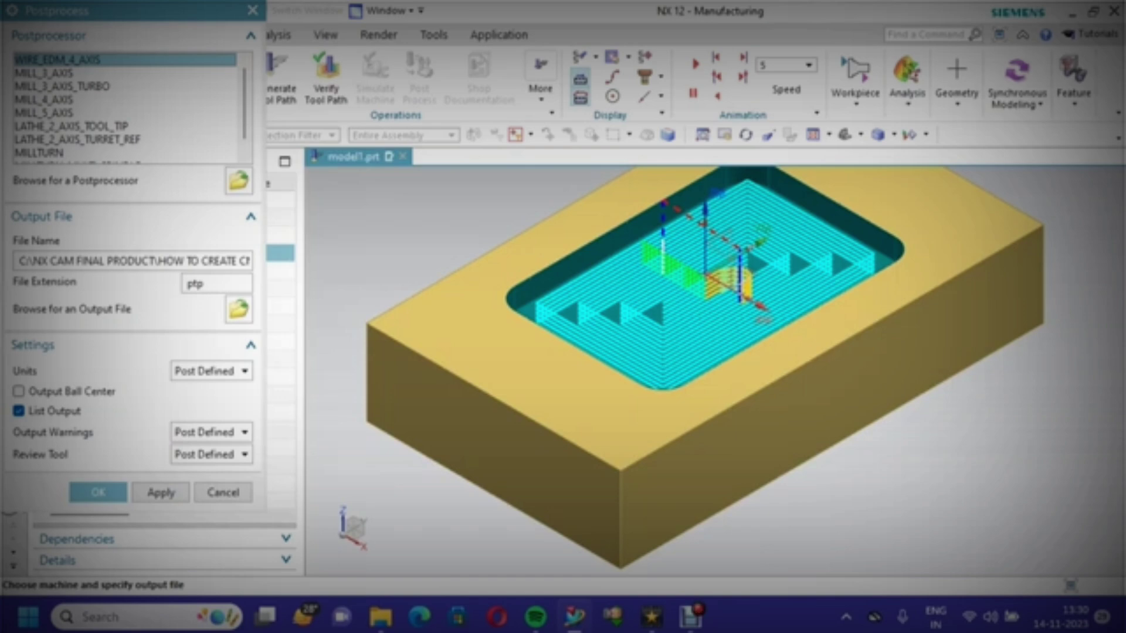
pyautogui.scroll(-1, 126, 105)
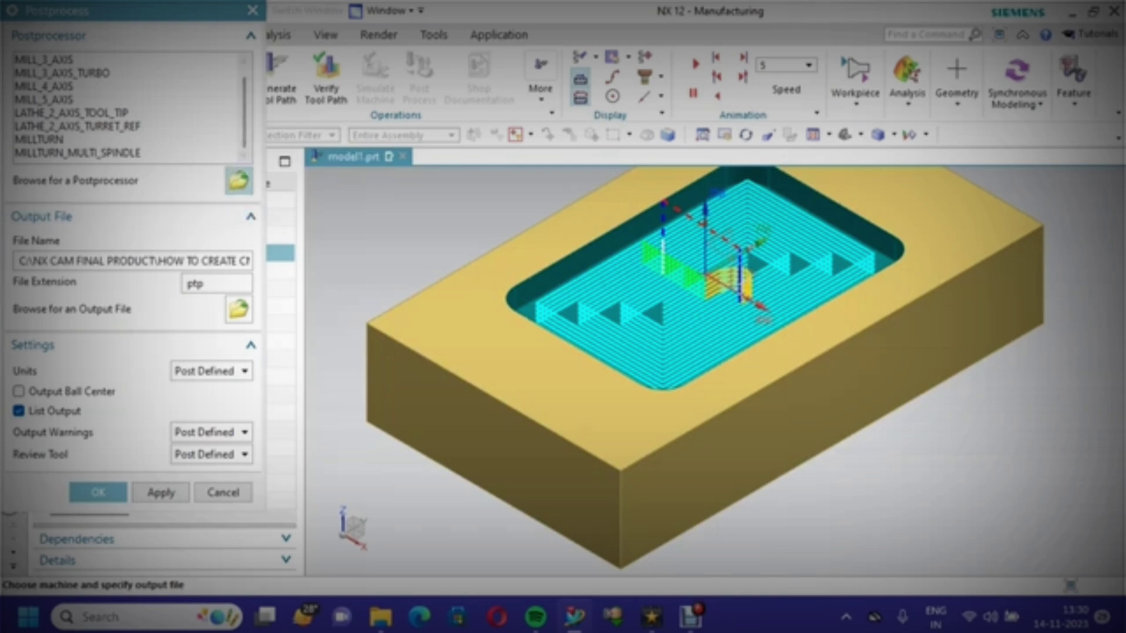
pyautogui.click(238, 181)
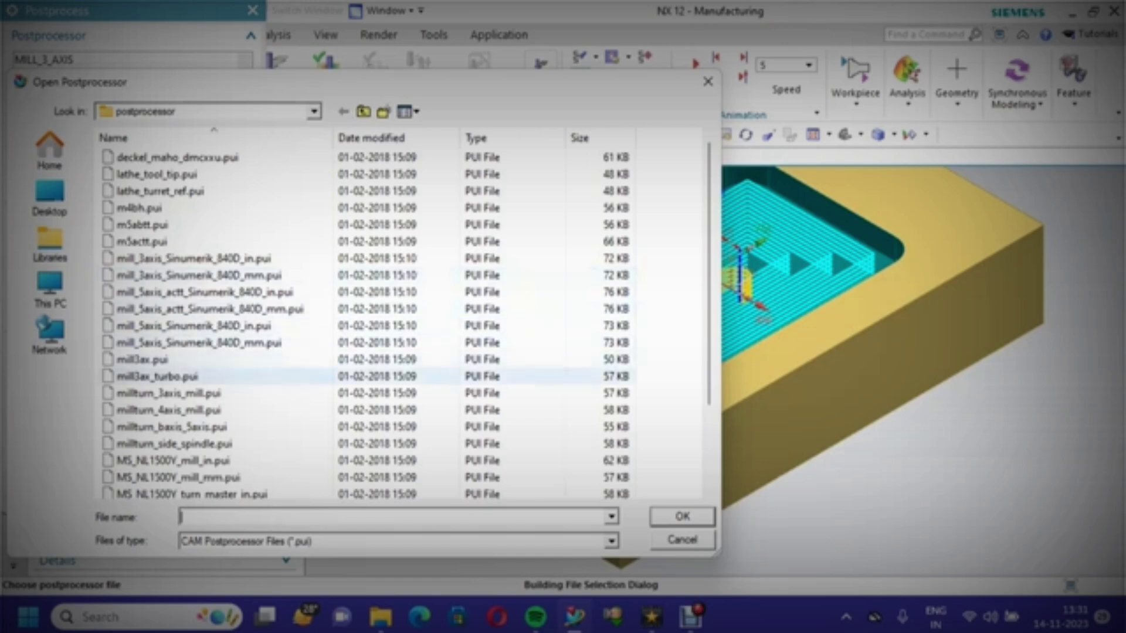
pyautogui.click(183, 360)
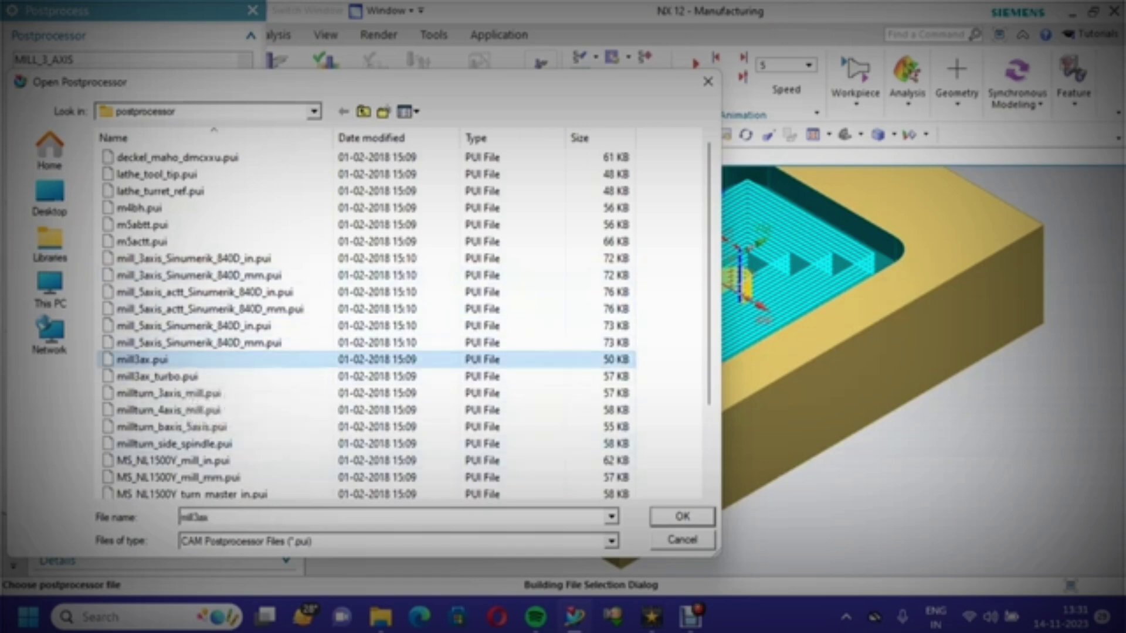
pyautogui.click(682, 517)
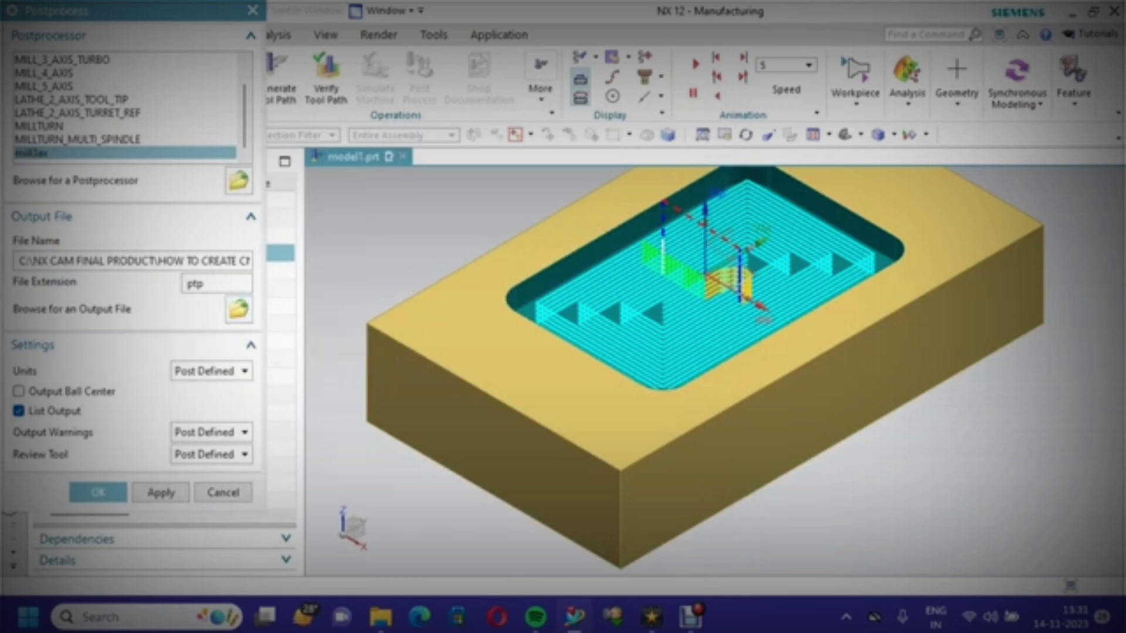
# Set the output units to Metric/PART and postprocess the cavity mill operation, continuing with these units.
pyautogui.click(212, 371)
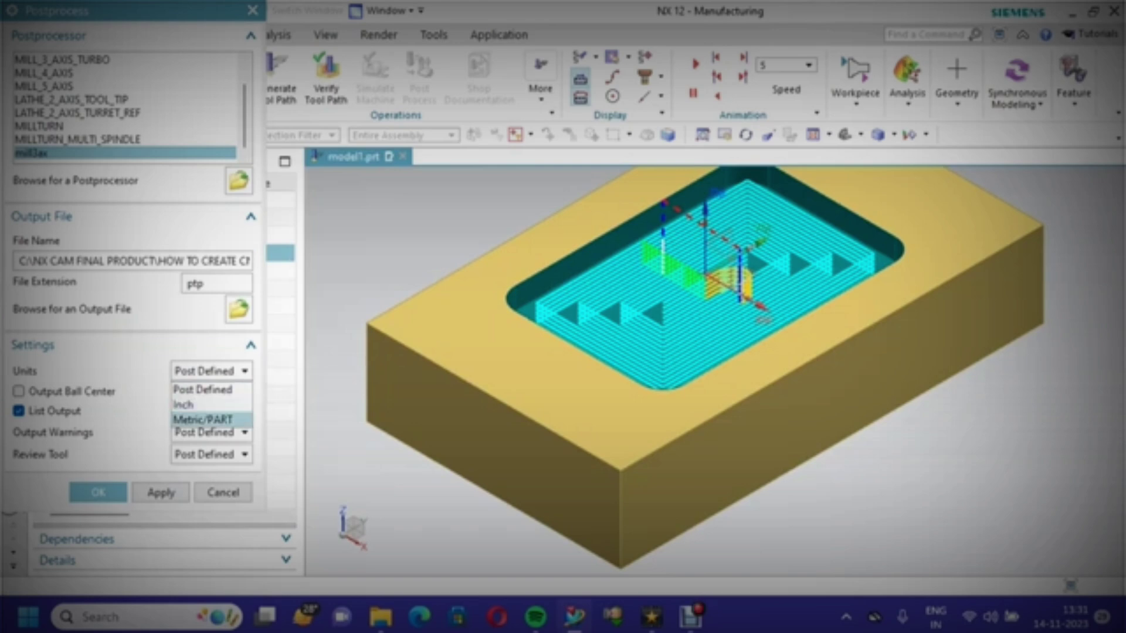
pyautogui.click(202, 420)
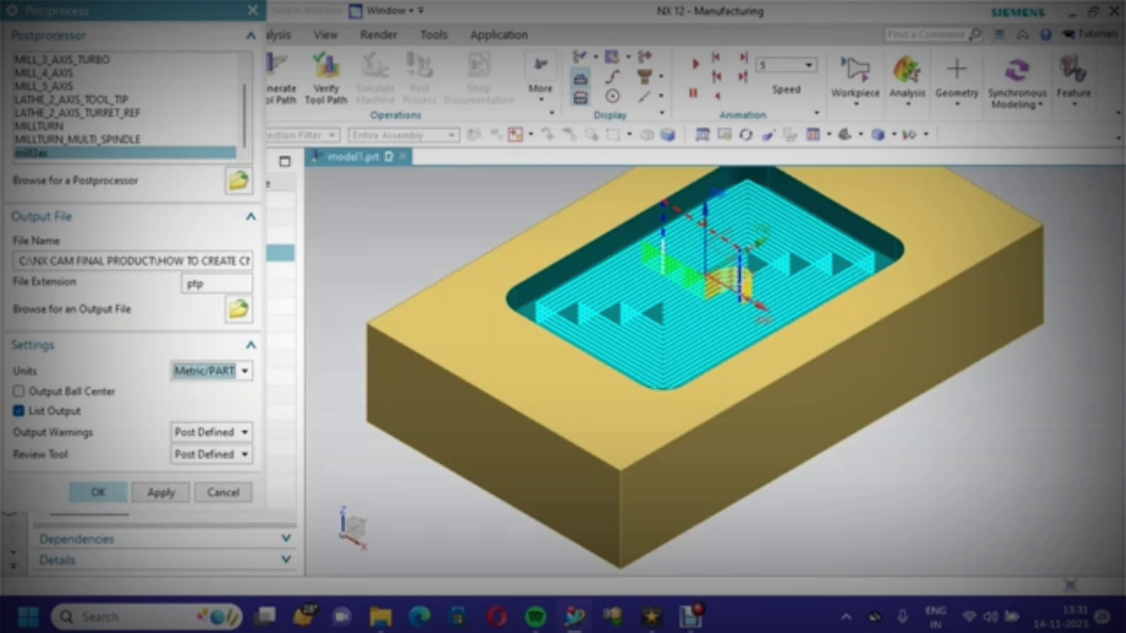
pyautogui.click(98, 492)
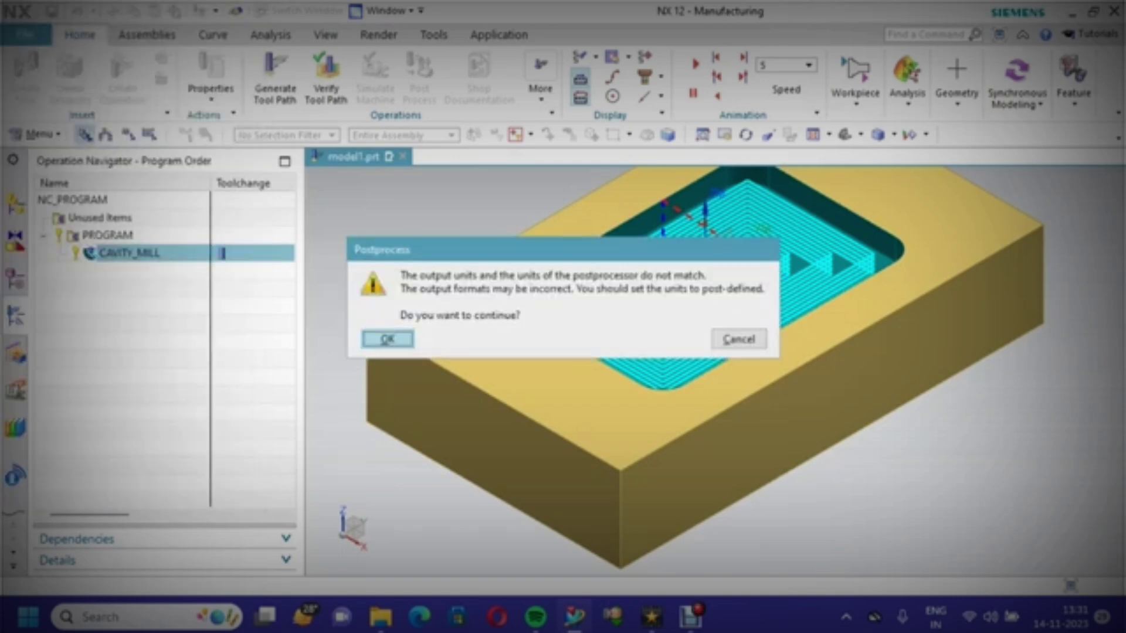
pyautogui.press('Return')
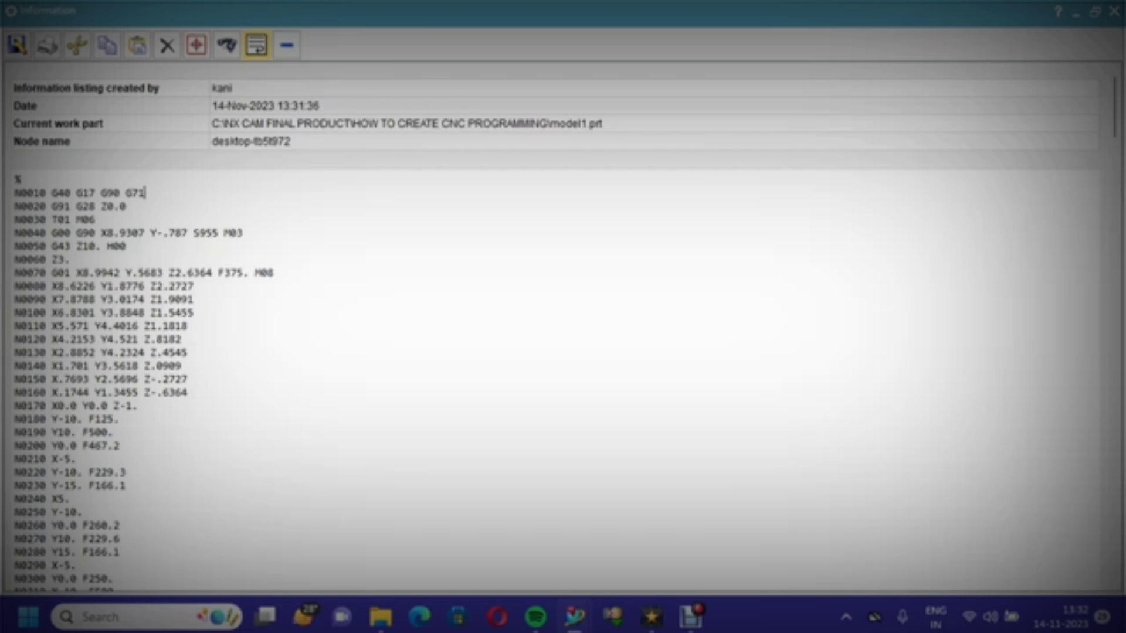
# Change the tool length offset in block N0050 of the NC listing to H50.
pyautogui.click(71, 206)
pyautogui.click(126, 247)
pyautogui.click(243, 233)
pyautogui.click(115, 246)
pyautogui.moveTo(114, 246); pyautogui.dragTo(126, 247)
pyautogui.write('0')
pyautogui.press('BackSpace')
pyautogui.write('50')
pyautogui.click(274, 273)
# Replace the closing % line at the end of the NC program with the block "n2810 M30".
pyautogui.scroll(-7, 562, 322)
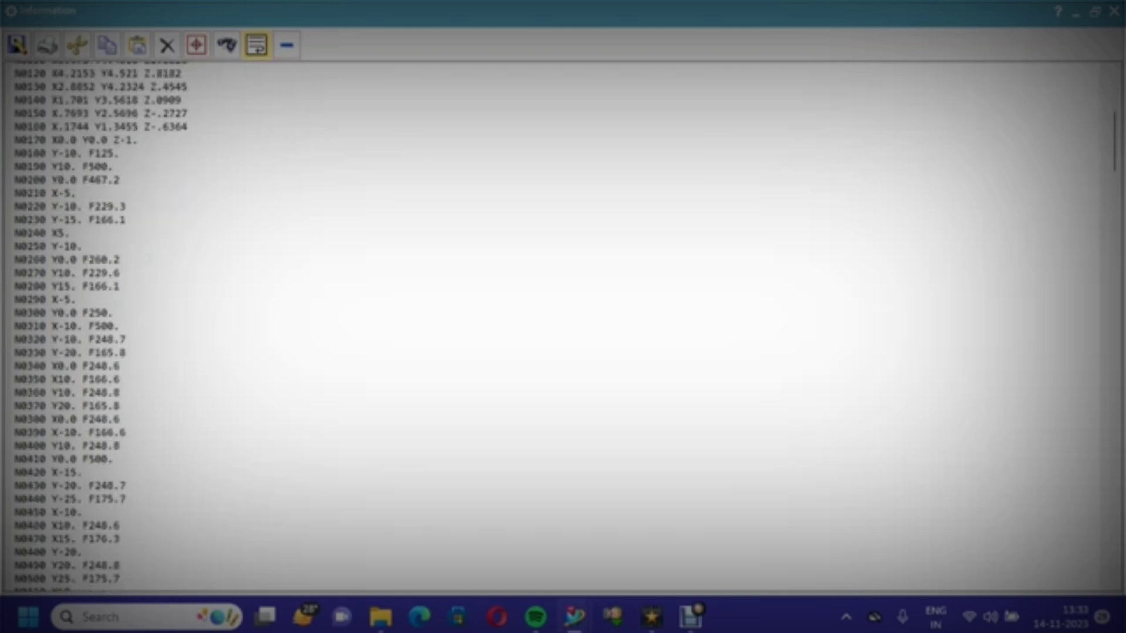
pyautogui.scroll(-18, 562, 322)
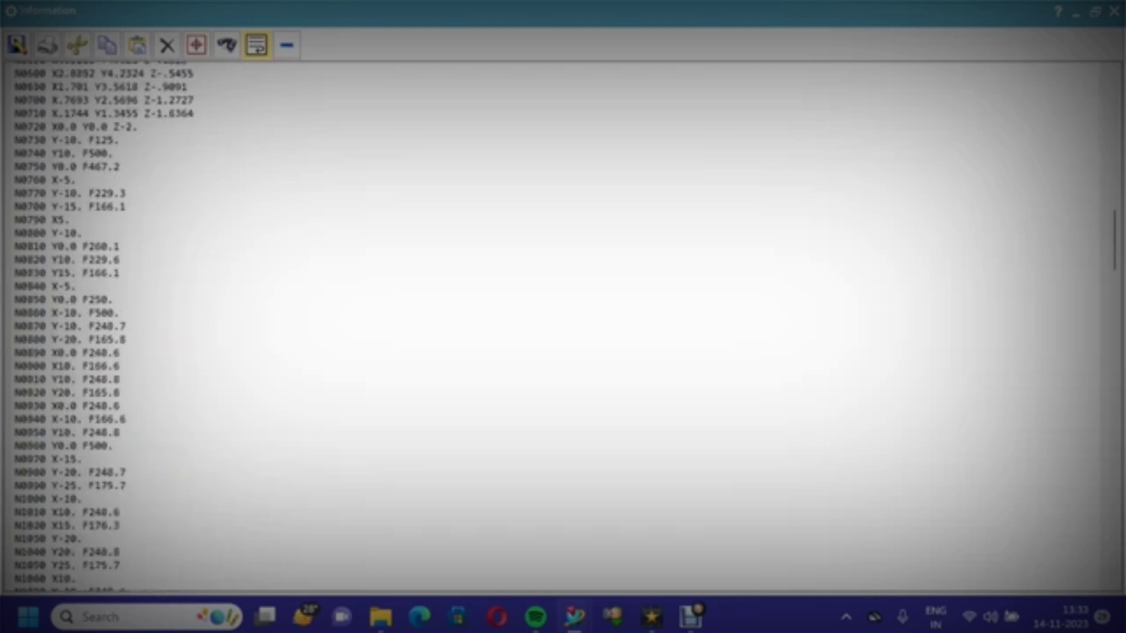
pyautogui.scroll(-16, 563, 322)
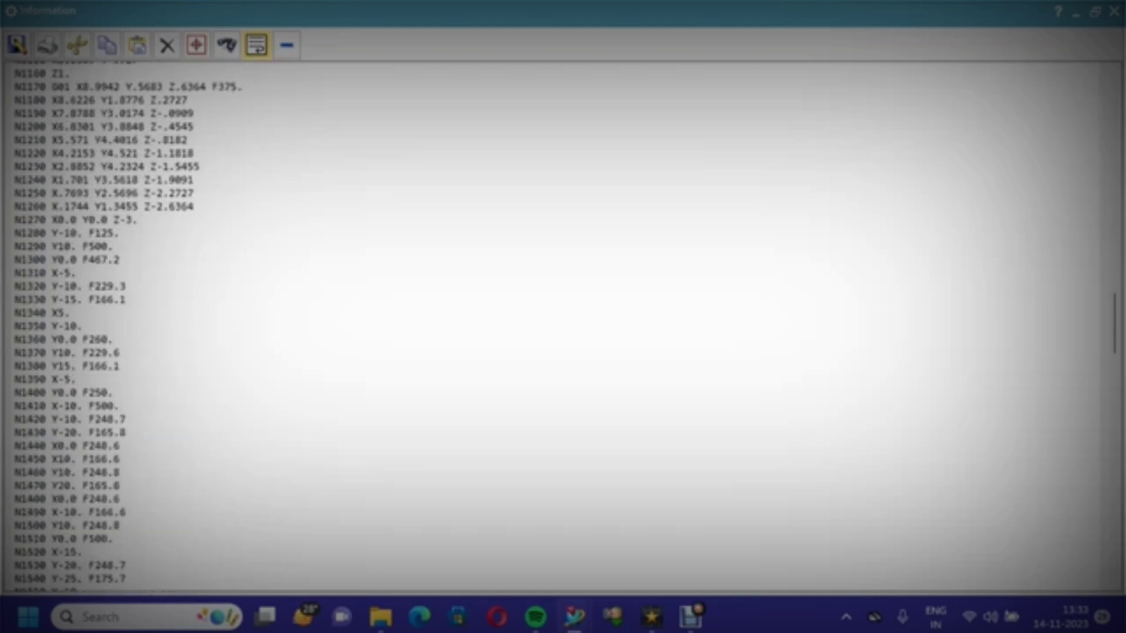
pyautogui.scroll(-17, 563, 323)
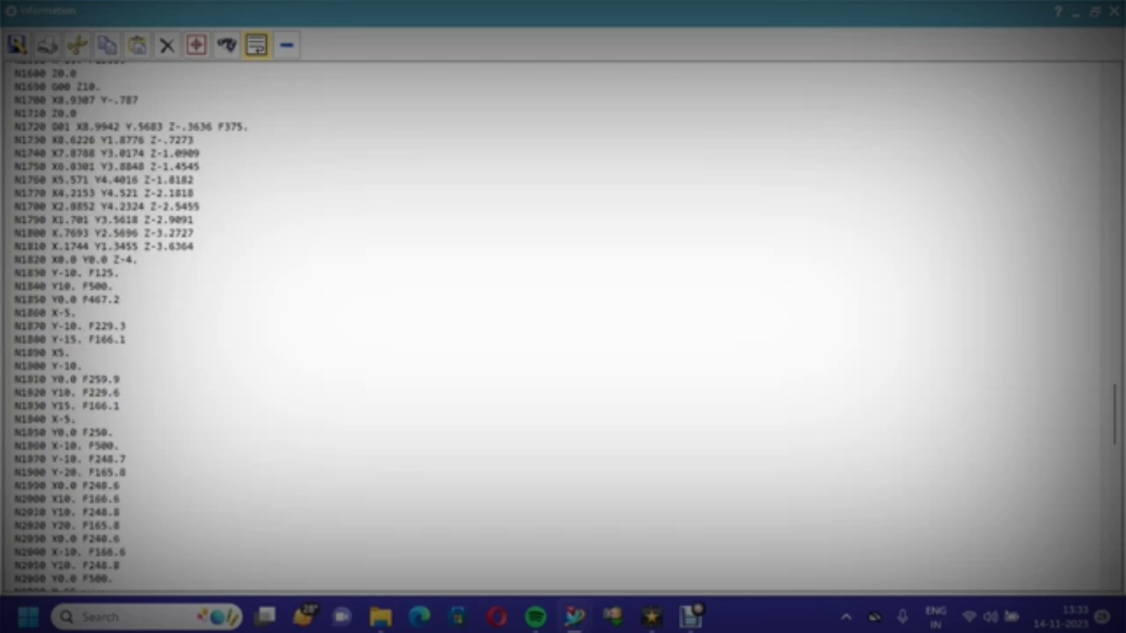
pyautogui.scroll(-20, 562, 323)
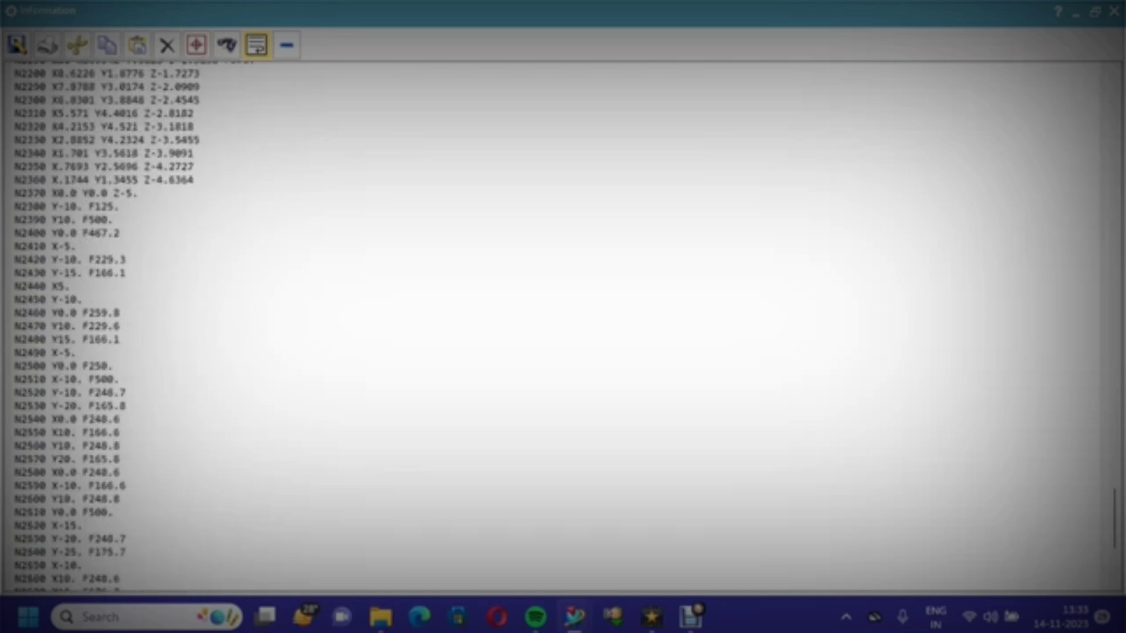
pyautogui.scroll(-8, 563, 322)
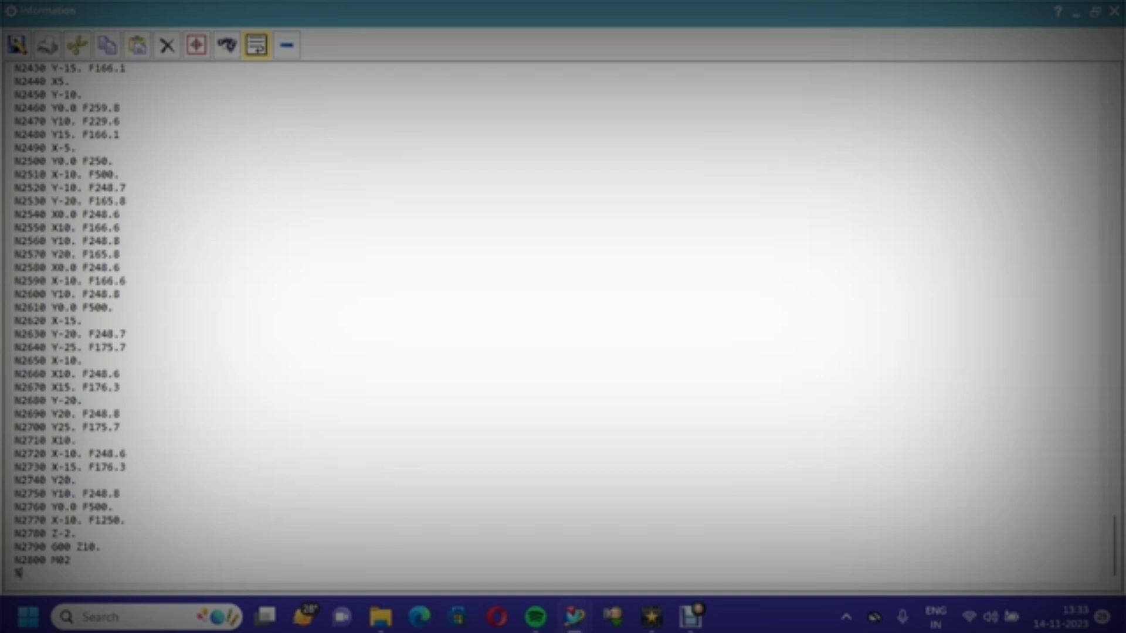
pyautogui.click(71, 560)
pyautogui.press('Delete')
pyautogui.press('Delete')
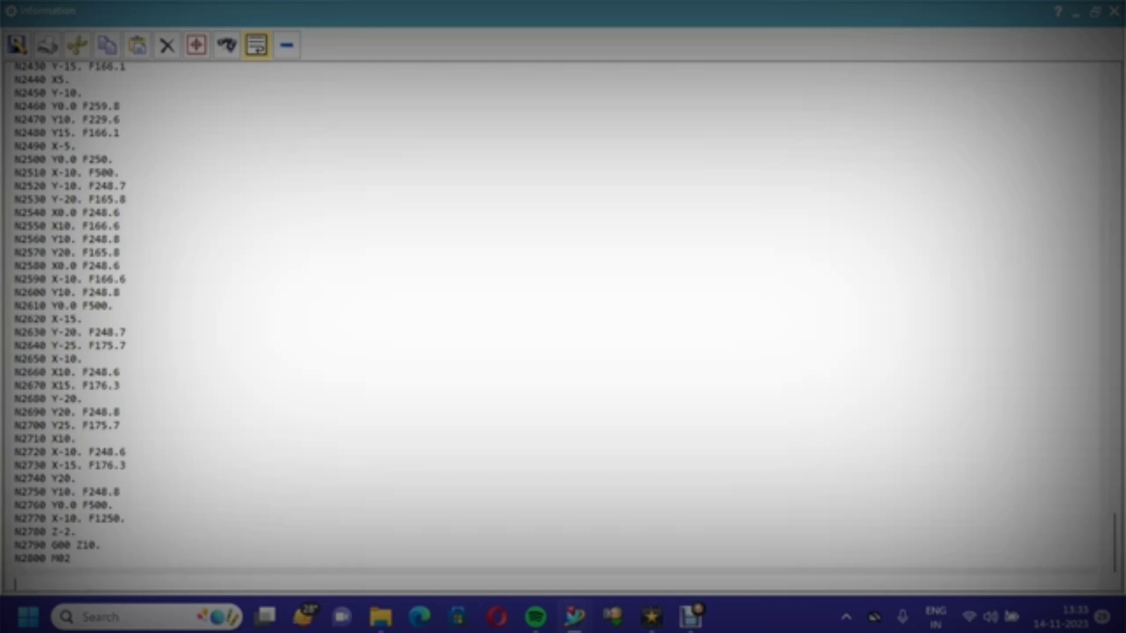
pyautogui.write('n')
pyautogui.write('2')
pyautogui.write('810')
pyautogui.write(' M0')
pyautogui.write('0')
# Save the edited NC listing as a text/html file named 333 and close the listing.
pyautogui.hotkey('ctrl', 's')
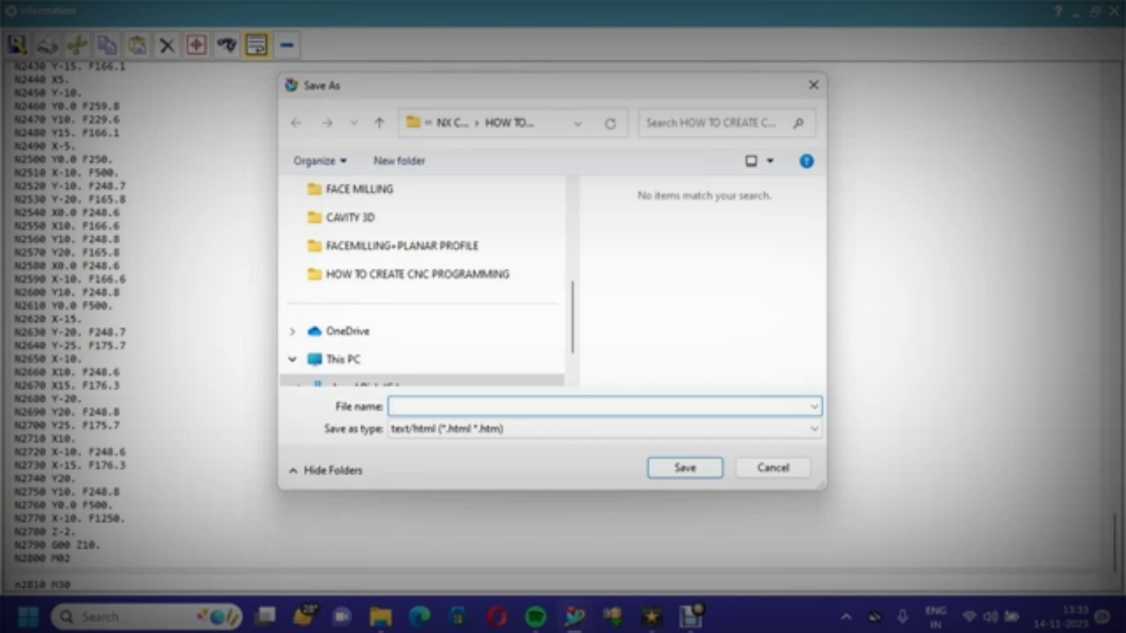
pyautogui.write('333')
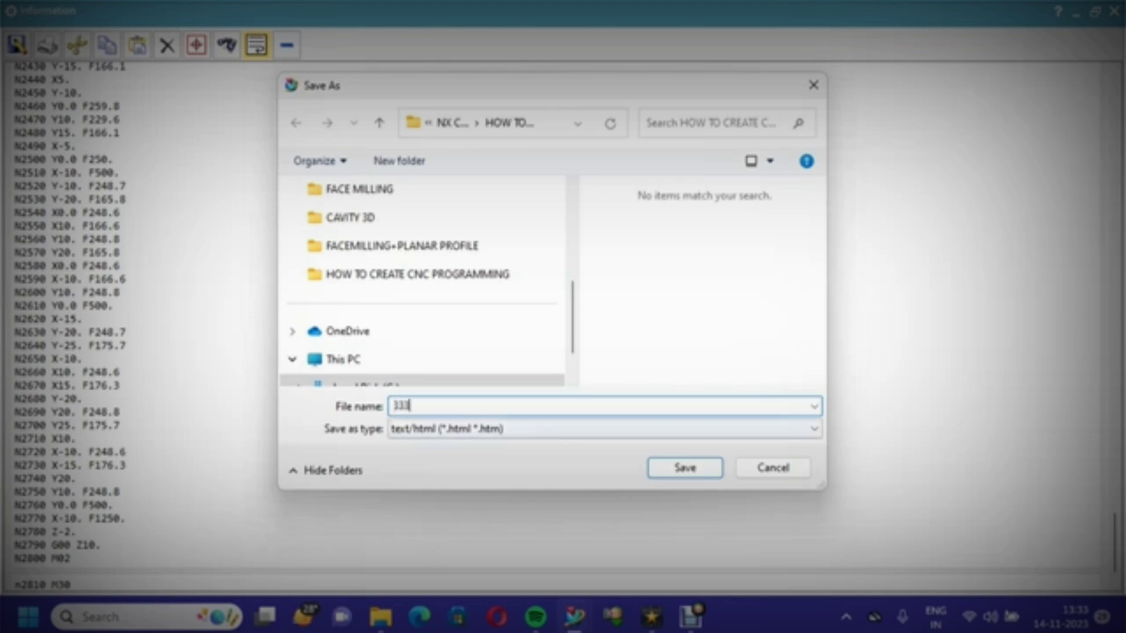
pyautogui.press('Return')
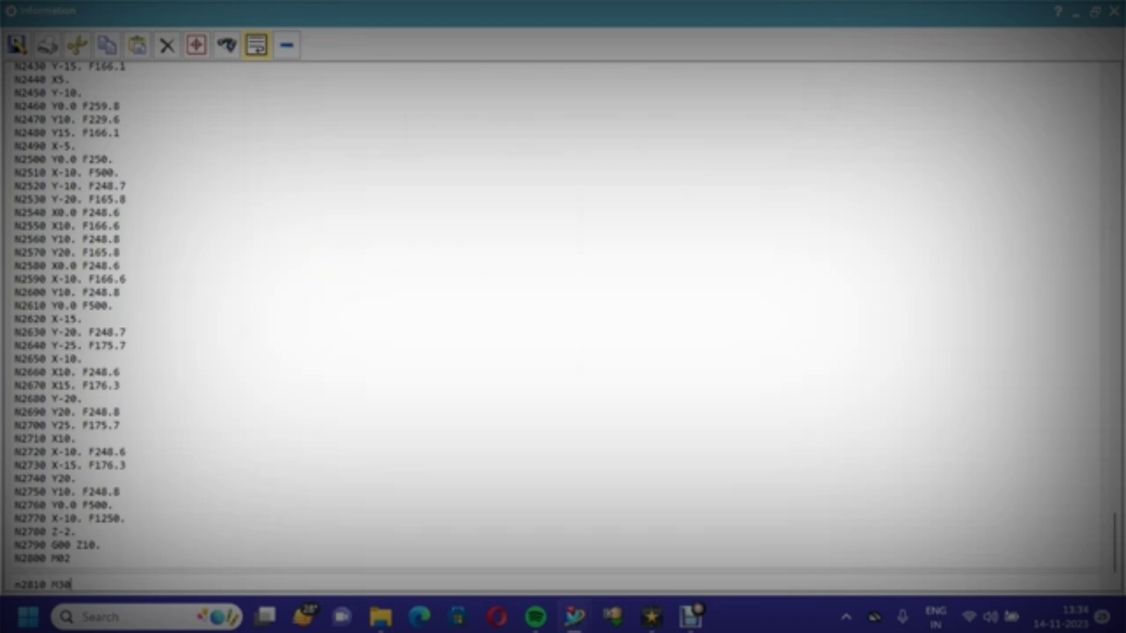
pyautogui.moveTo(1115, 543); pyautogui.dragTo(1114, 106)
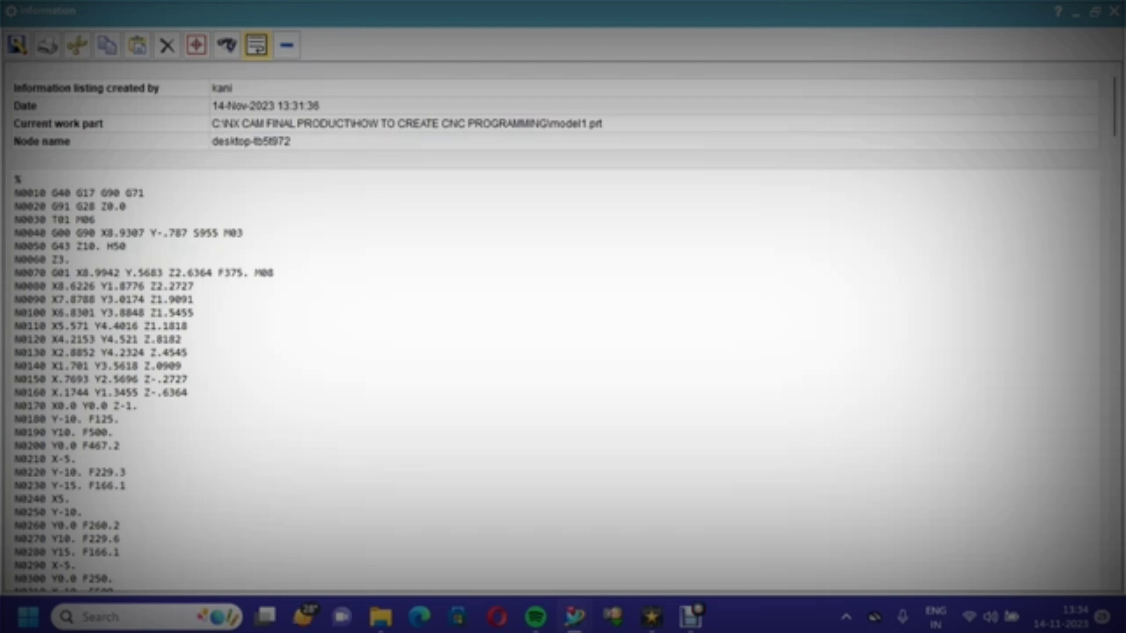
pyautogui.click(1114, 11)
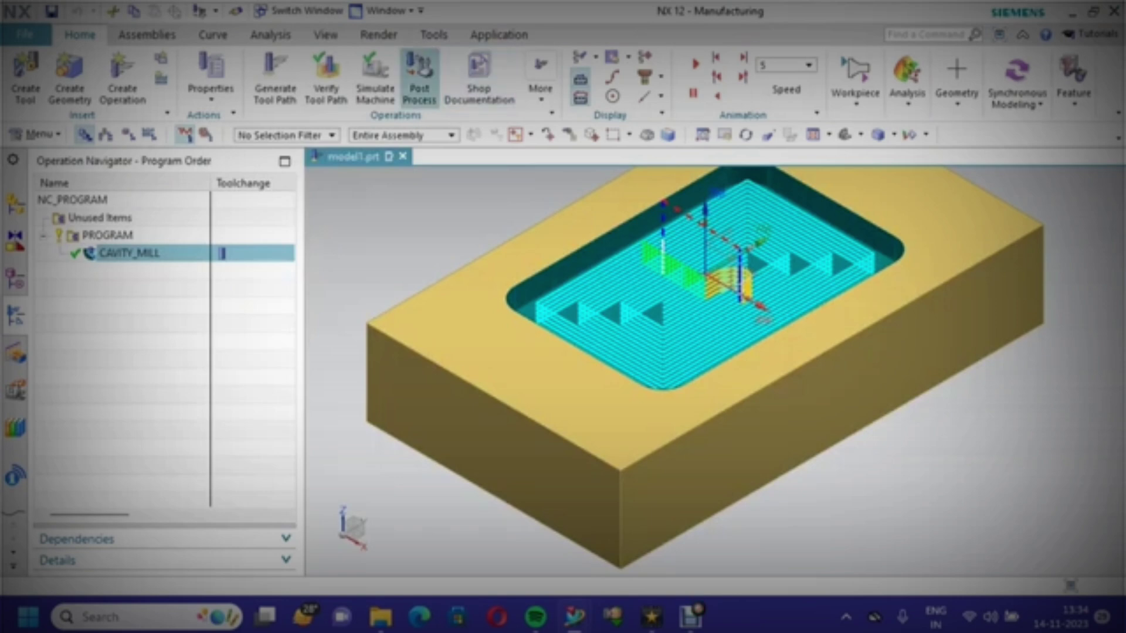
# Postprocess the cavity mill operation again with the mill_3axis_Sinumerik_840D_mm.pui postprocessor, using Metric/PART units.
pyautogui.click(419, 79)
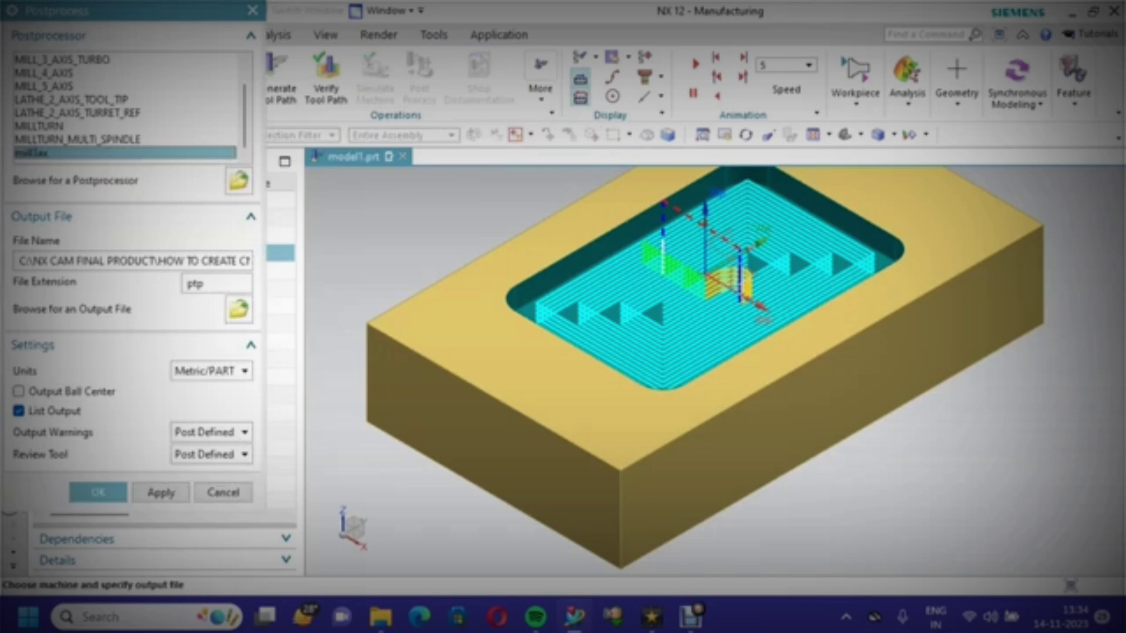
pyautogui.scroll(2, 126, 106)
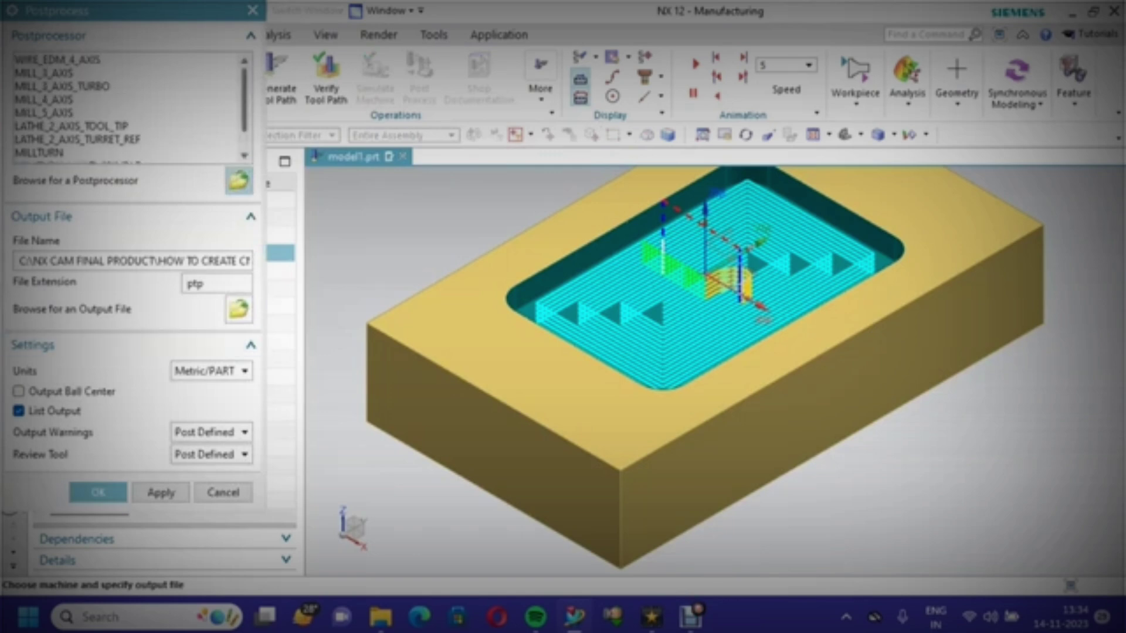
pyautogui.click(238, 181)
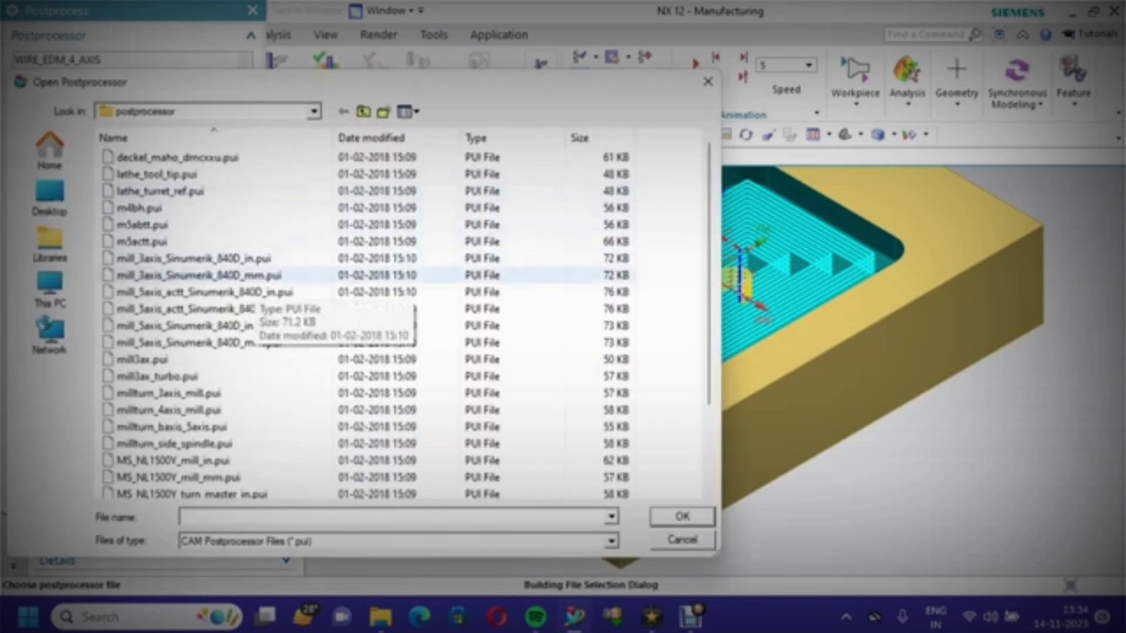
pyautogui.click(254, 276)
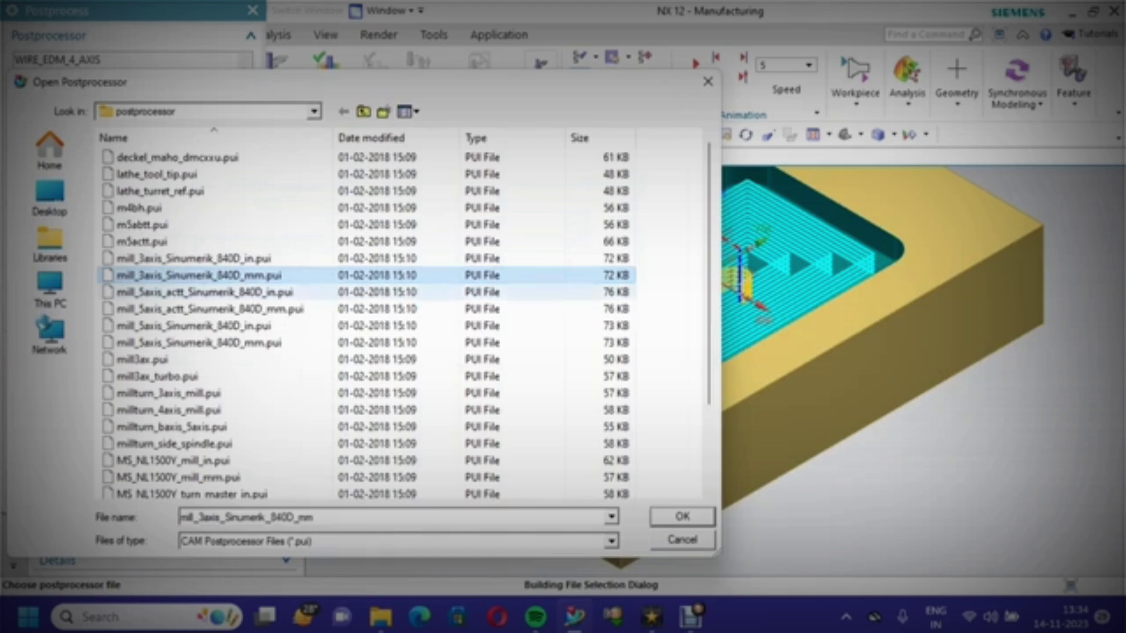
pyautogui.click(681, 517)
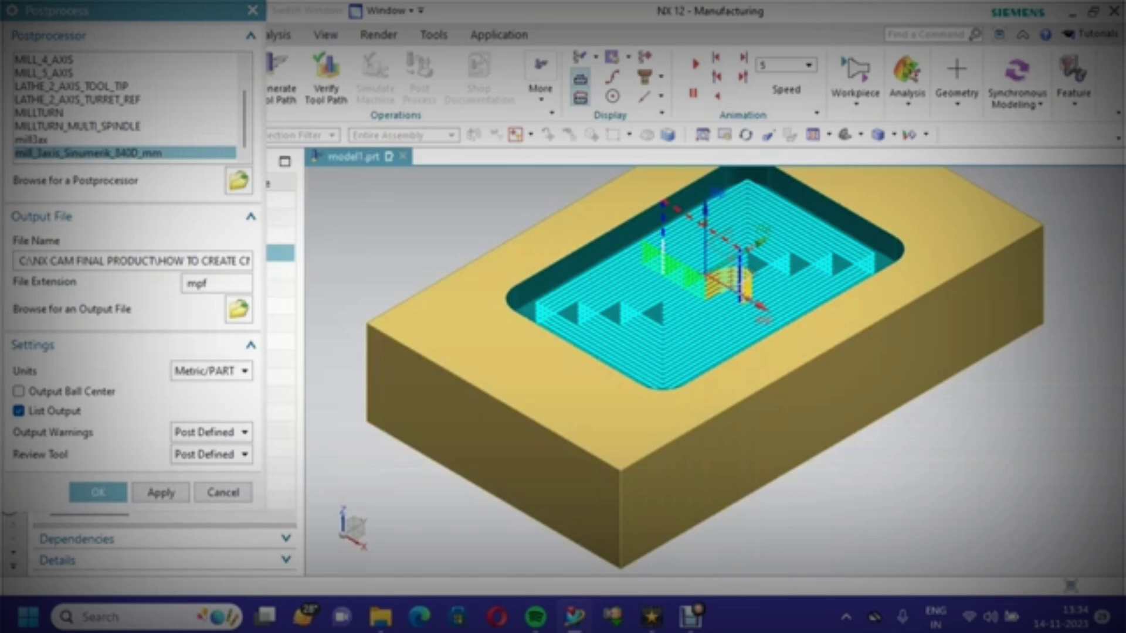
pyautogui.click(98, 492)
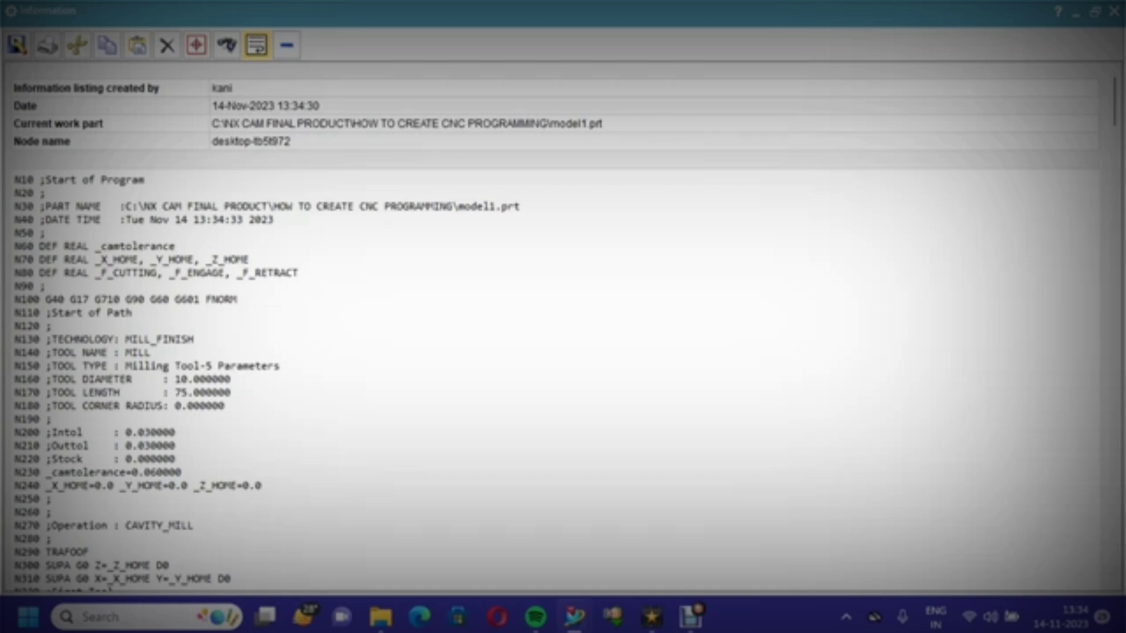
# Review the beginning of the Sinumerik listing and delete its header lines N10 to N90.
pyautogui.scroll(-3, 563, 329)
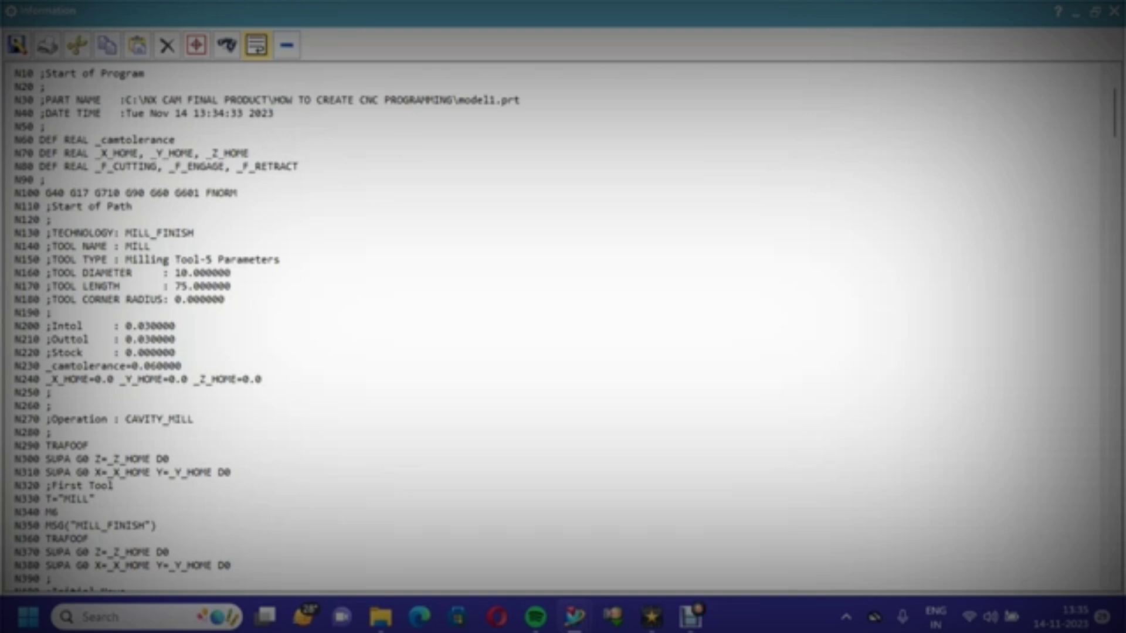
pyautogui.scroll(-8, 563, 328)
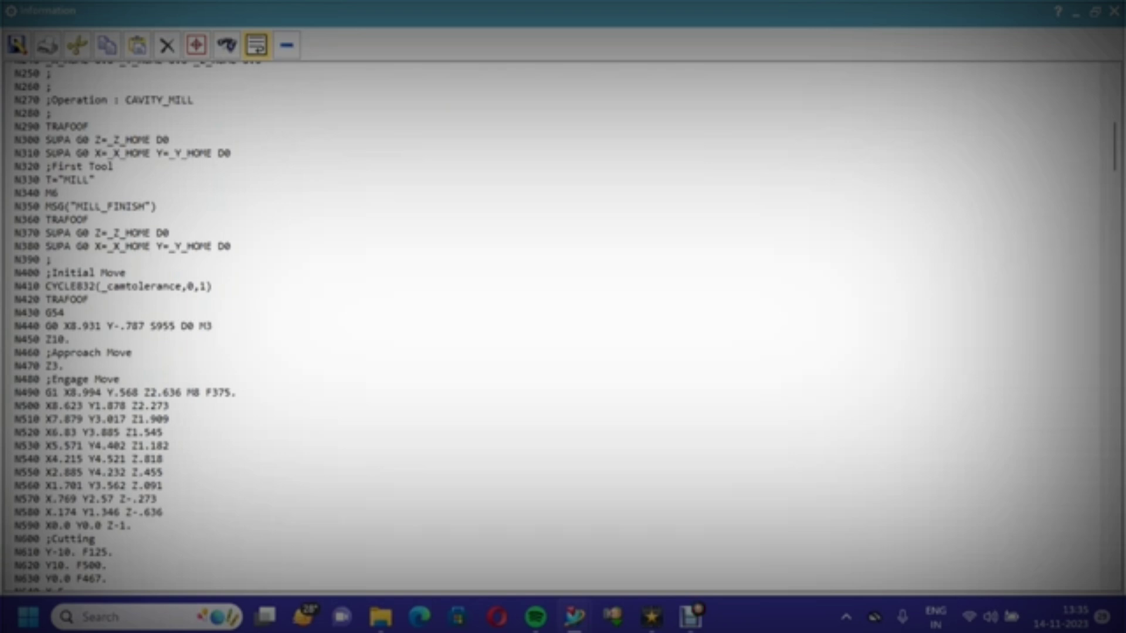
pyautogui.scroll(10, 563, 323)
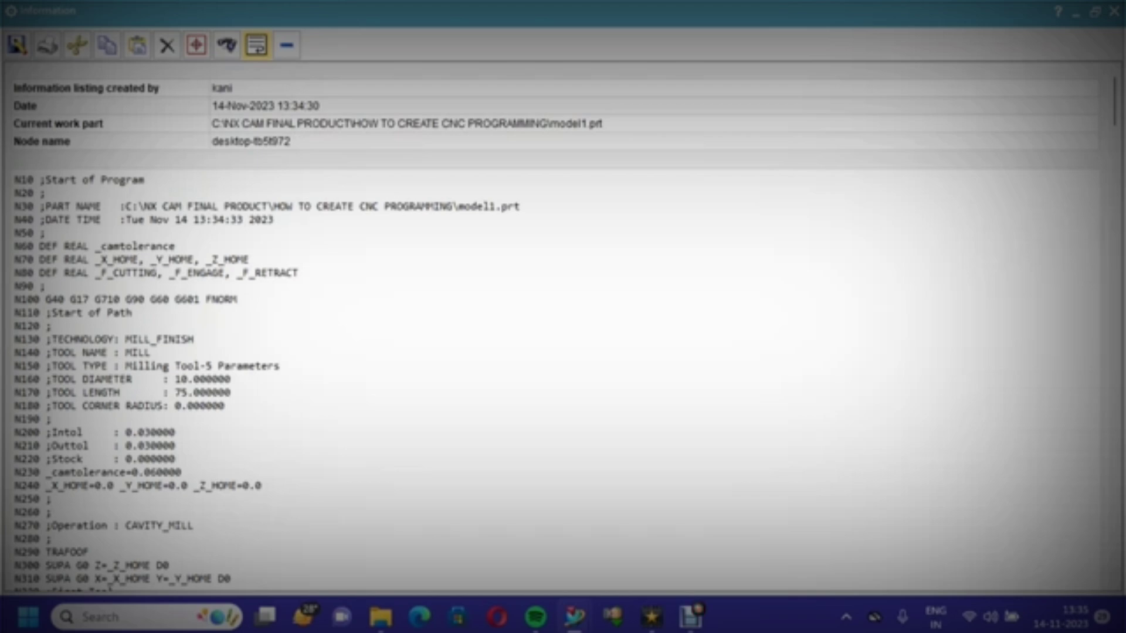
pyautogui.moveTo(14, 180); pyautogui.dragTo(46, 286)
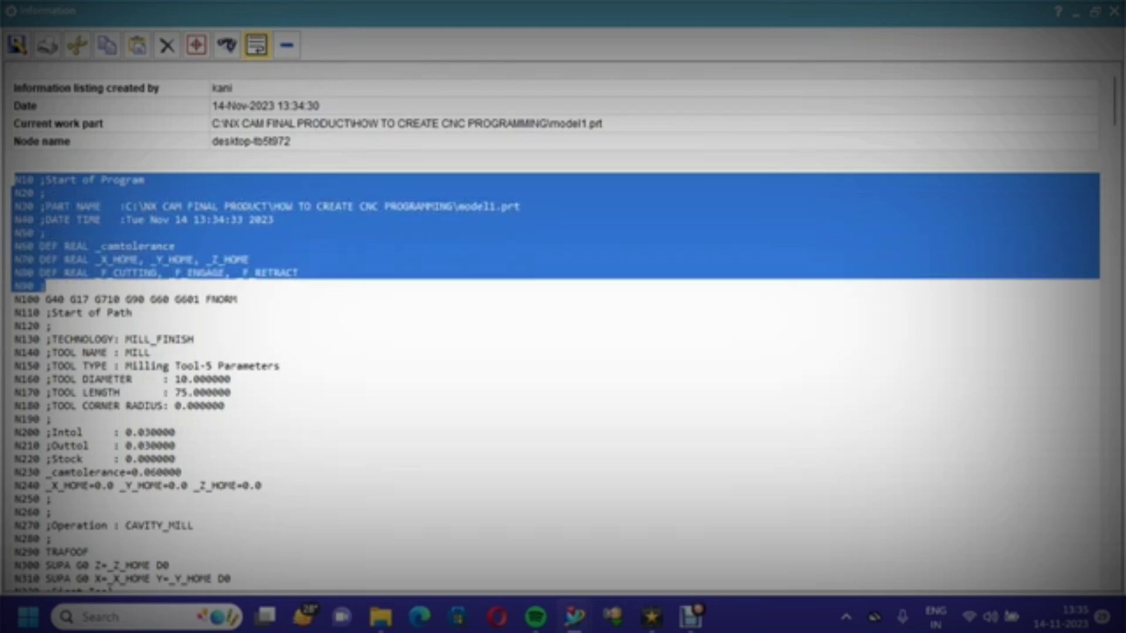
pyautogui.press('Delete')
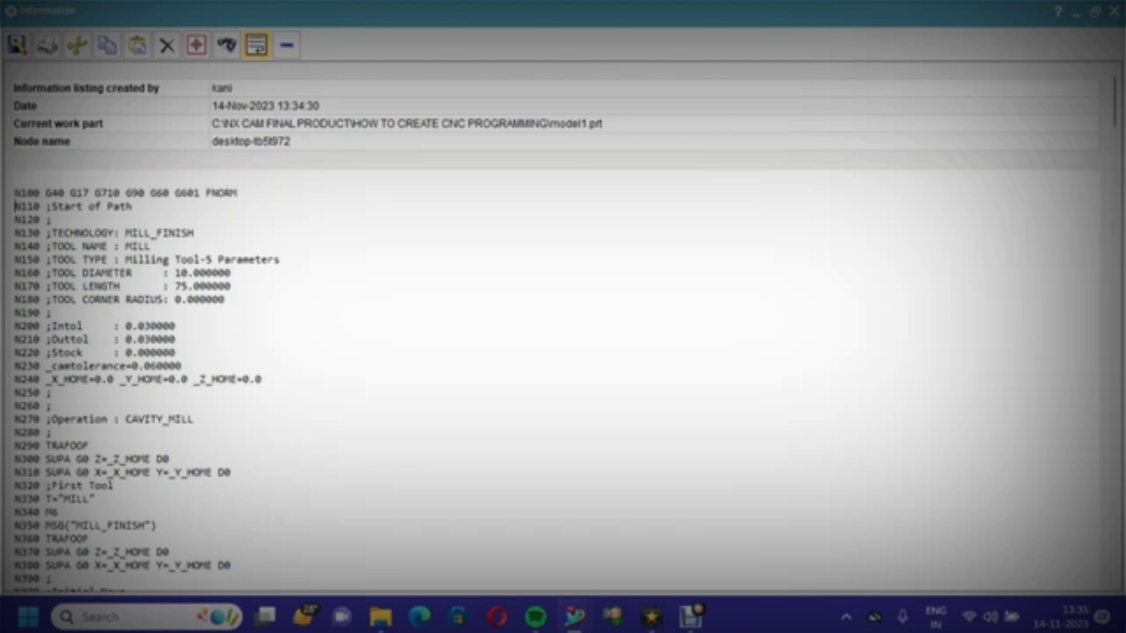
# Delete blocks N110 to N320 and N350 to N420 from the Sinumerik listing, keeping N330 and N340.
pyautogui.moveTo(15, 206); pyautogui.dragTo(181, 366)
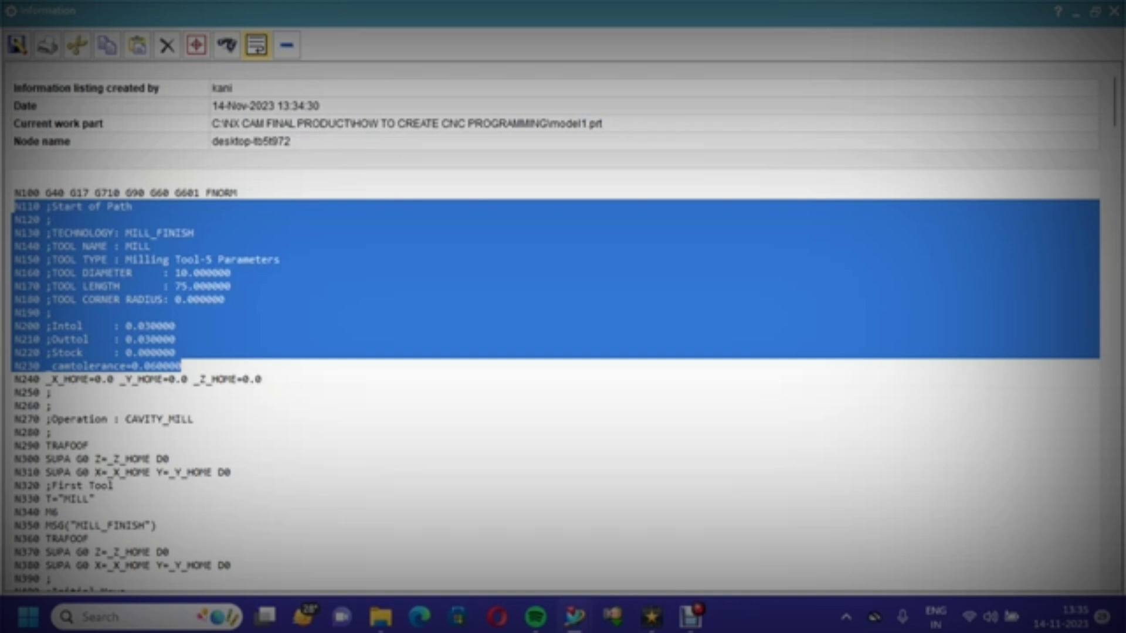
pyautogui.press('Delete')
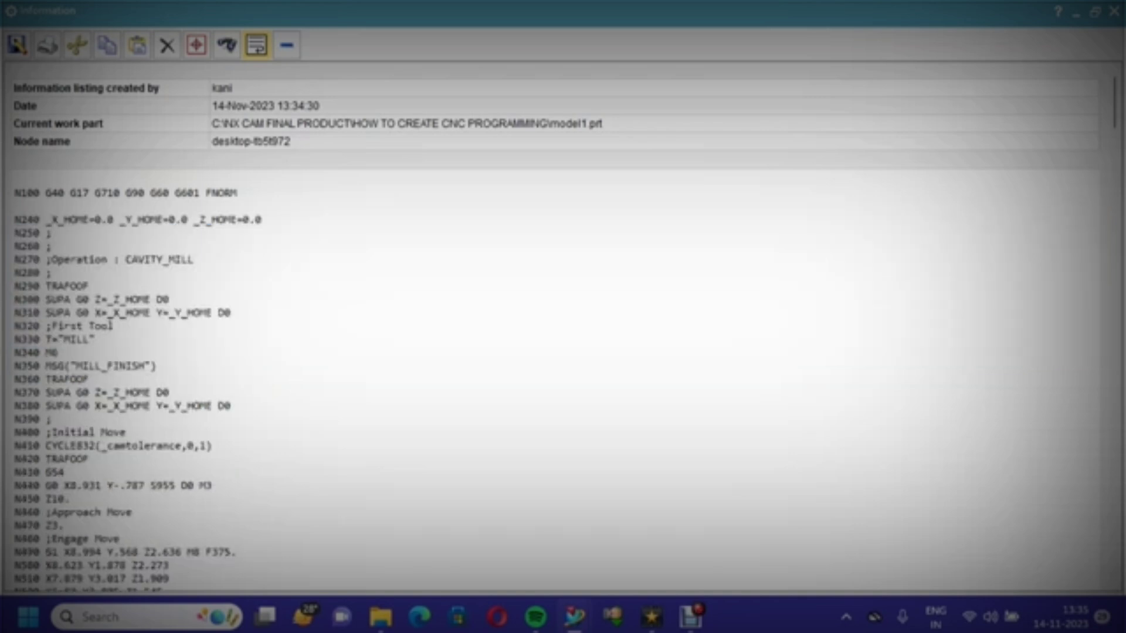
pyautogui.moveTo(15, 219); pyautogui.dragTo(114, 326)
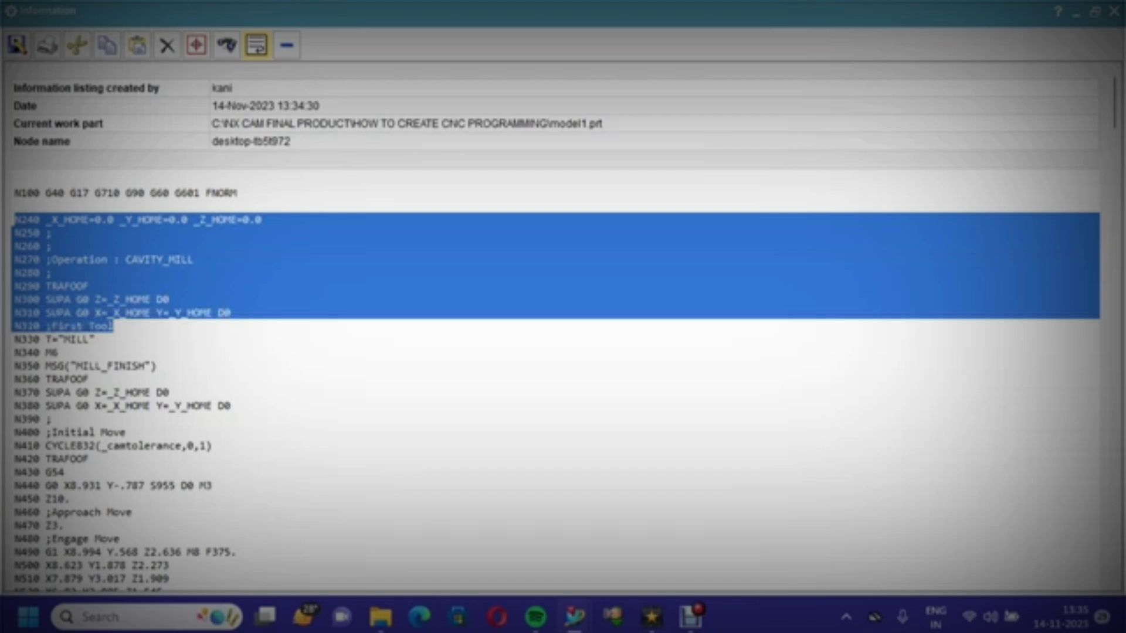
pyautogui.press('Delete')
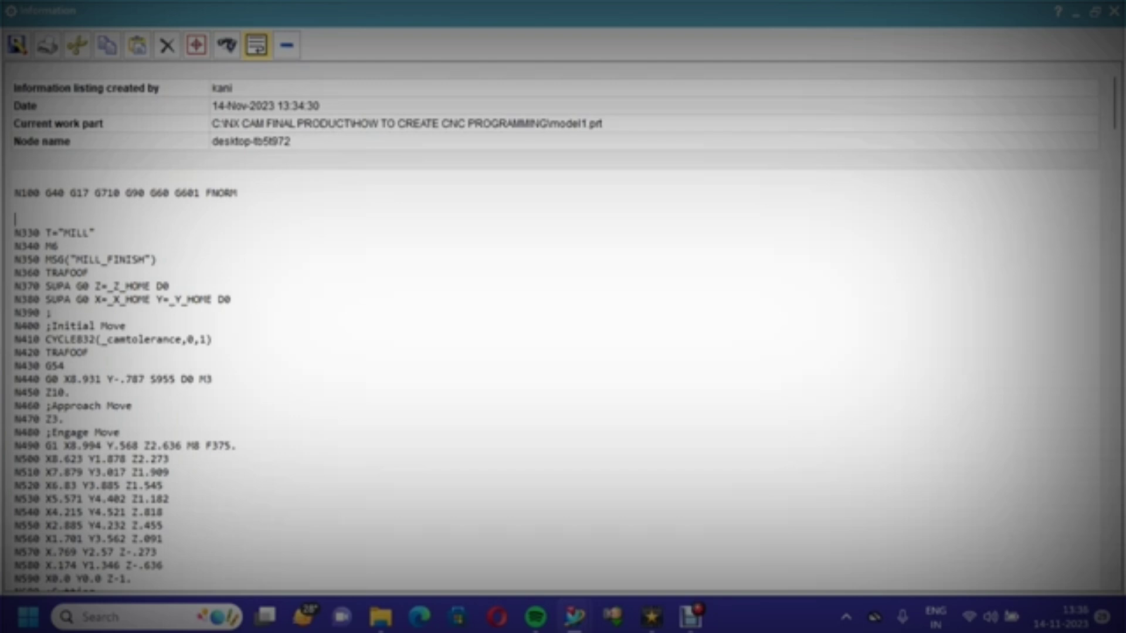
pyautogui.moveTo(14, 259); pyautogui.dragTo(89, 352)
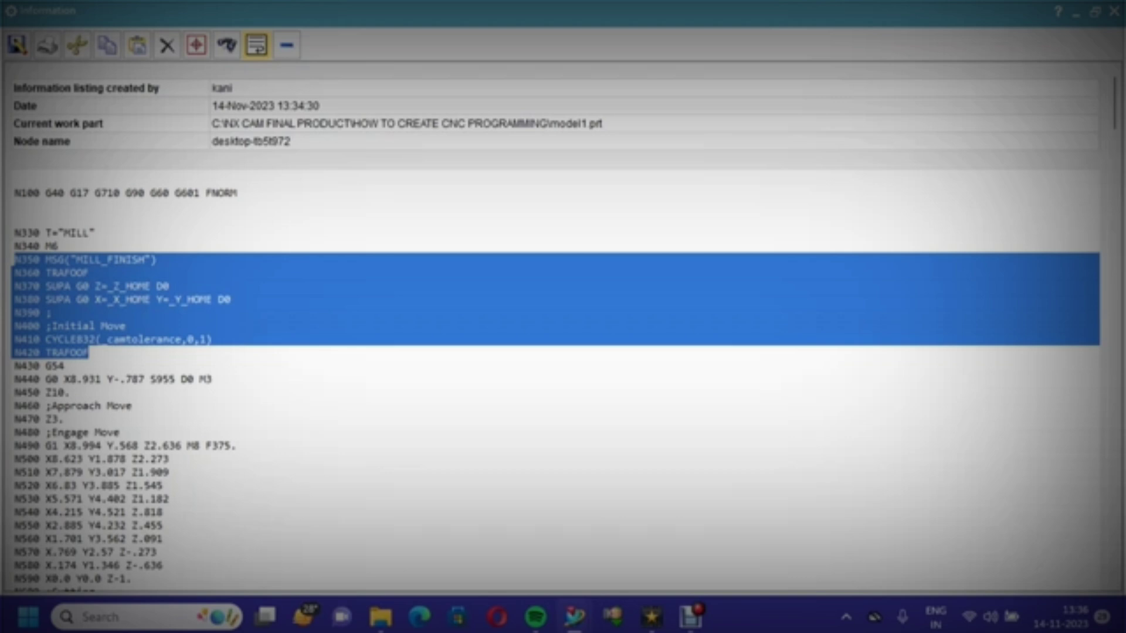
pyautogui.press('Delete')
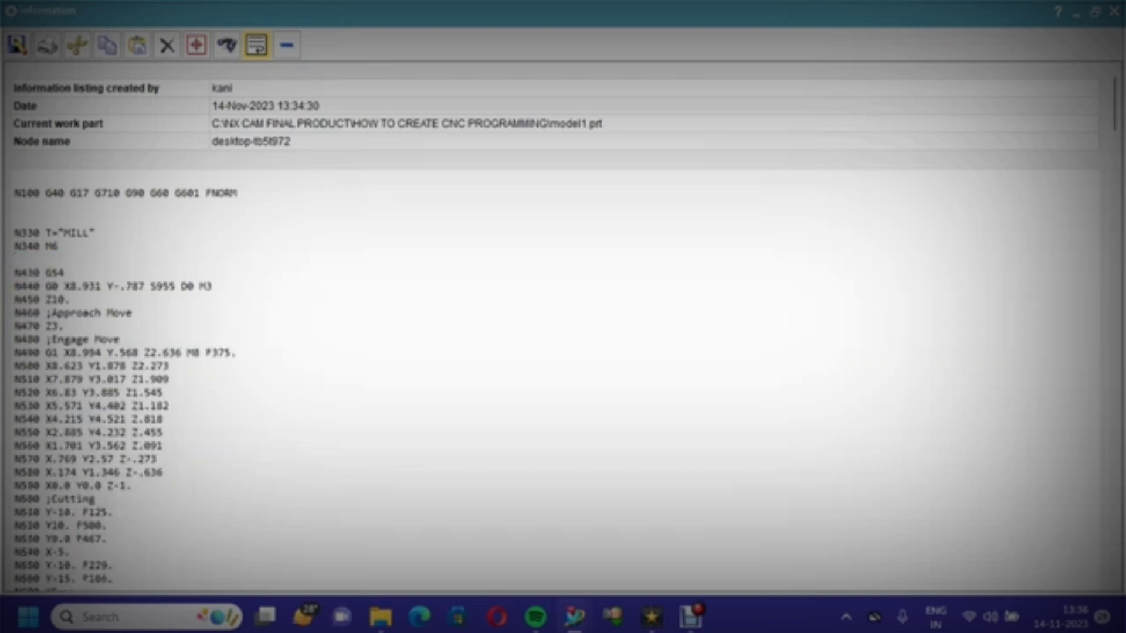
# Change the tool call in block N330 to T1 and remove the blank line above block N430.
pyautogui.press('BackSpace')
pyautogui.press('BackSpace')
pyautogui.press('BackSpace')
pyautogui.press('BackSpace')
pyautogui.press('BackSpace')
pyautogui.press('BackSpace')
pyautogui.press('BackSpace')
pyautogui.press('BackSpace')
pyautogui.write('T1')
pyautogui.click(16, 259)
pyautogui.press('Delete')
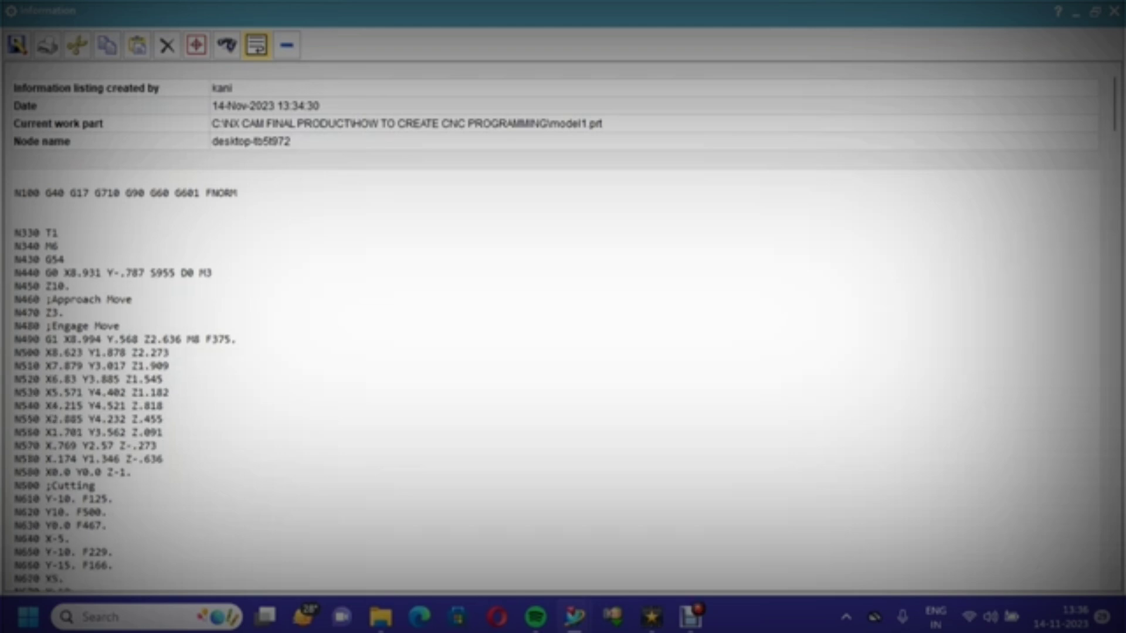
# Delete the comment lines N460 ";Approach Move" and N480 ";Engage Move" without leaving blank lines.
pyautogui.moveTo(134, 299); pyautogui.dragTo(14, 300)
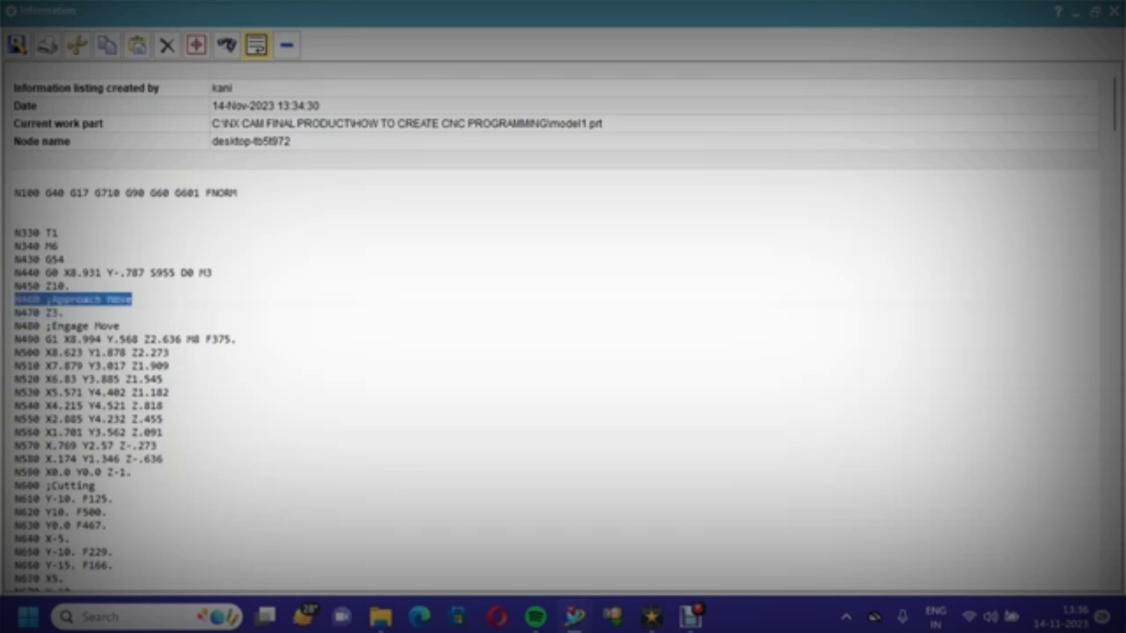
pyautogui.press('Delete')
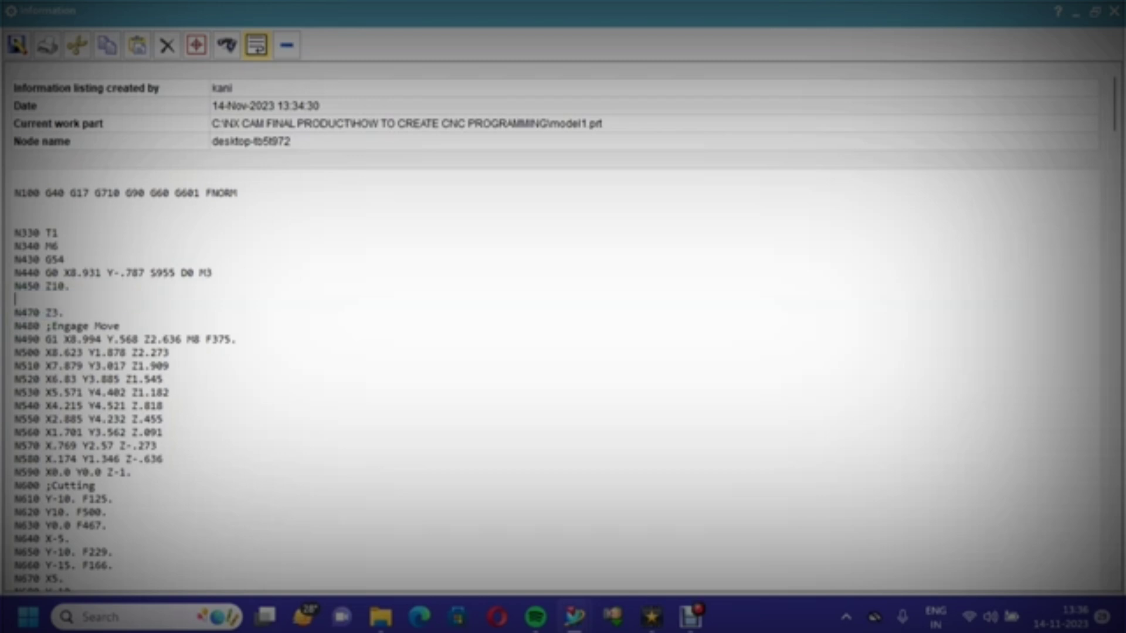
pyautogui.press('Delete')
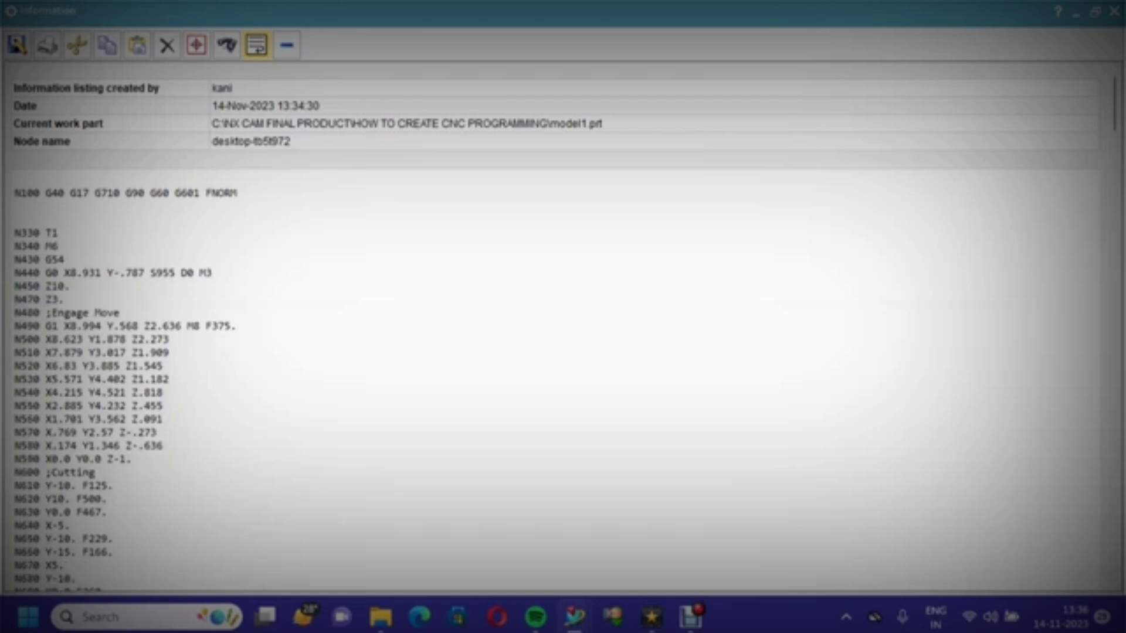
pyautogui.moveTo(119, 312); pyautogui.dragTo(15, 312)
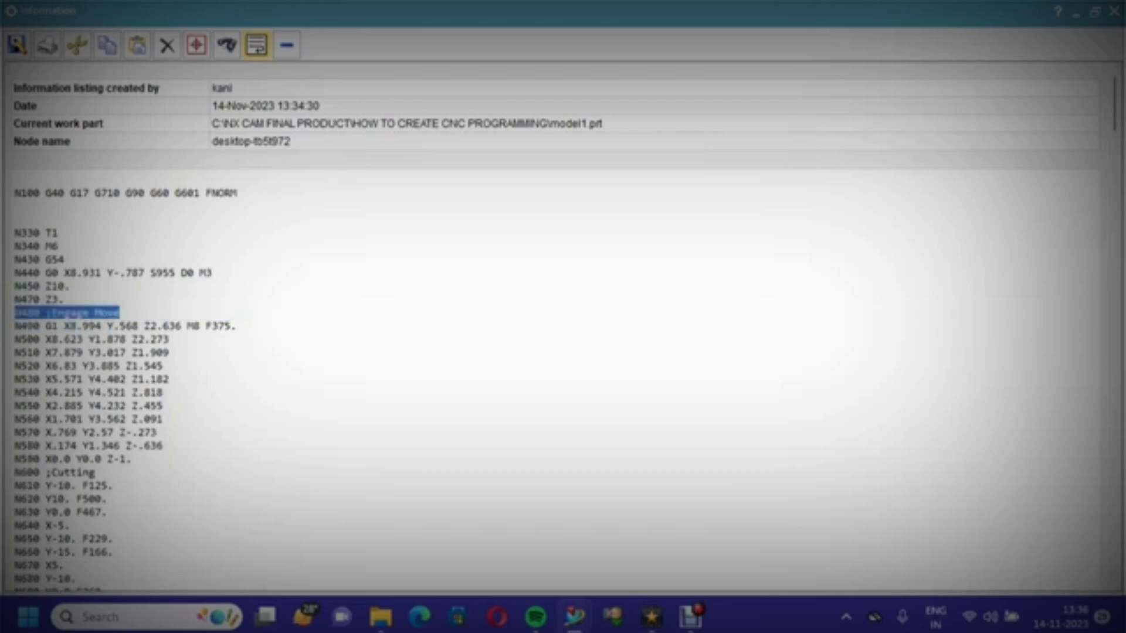
pyautogui.press('Delete')
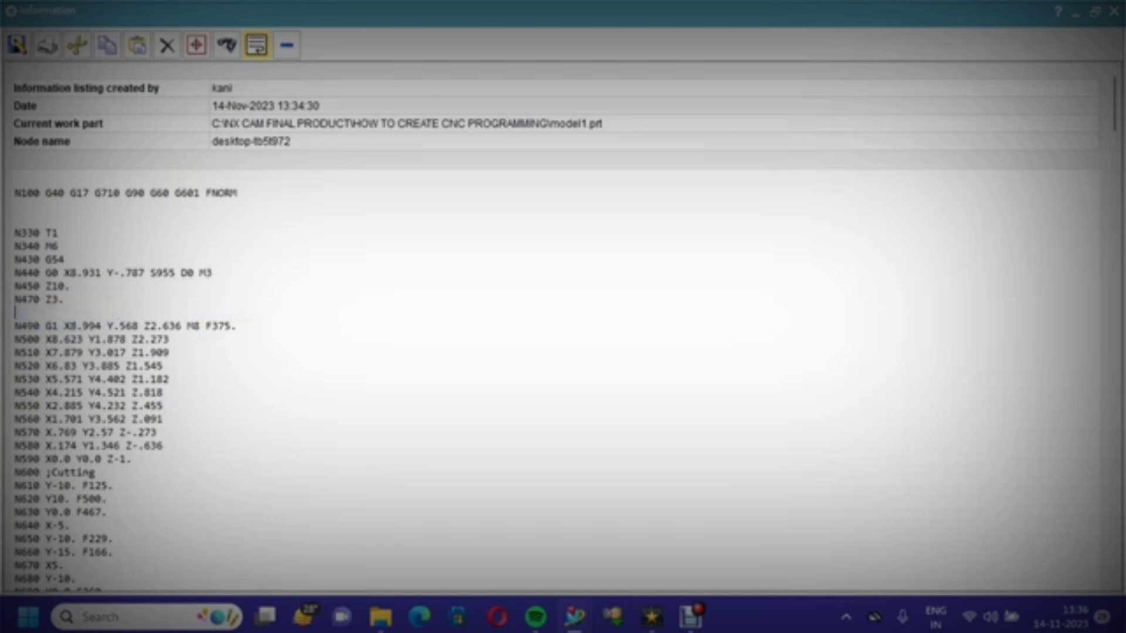
pyautogui.press('Delete')
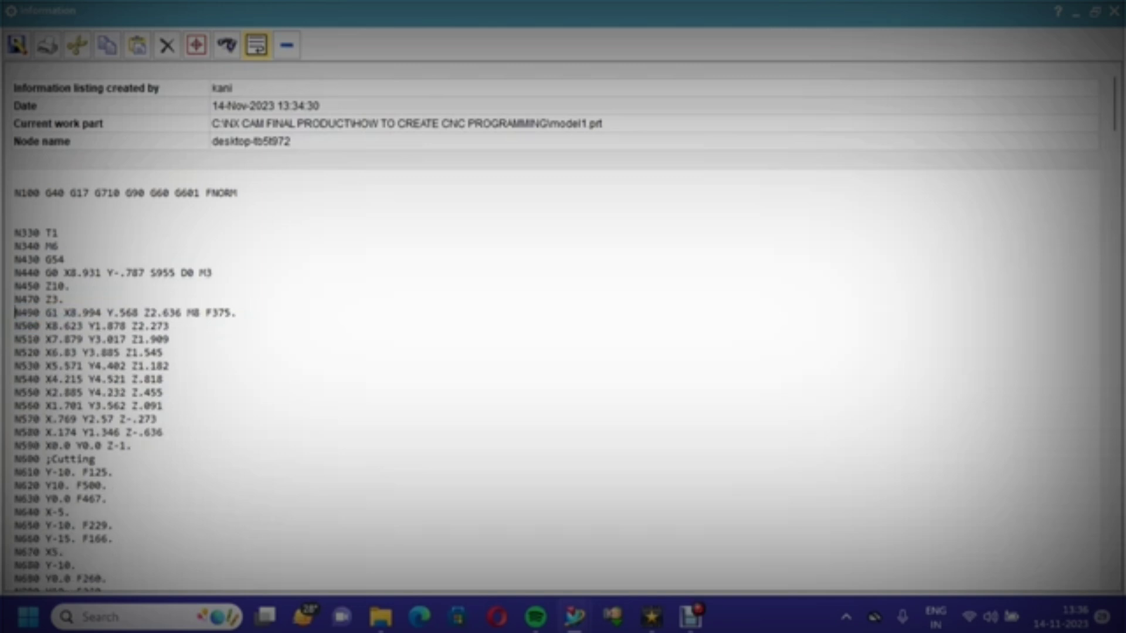
# Remove the two blank lines between blocks N100 and N330.
pyautogui.click(15, 206)
pyautogui.press('Delete')
pyautogui.press('Delete')
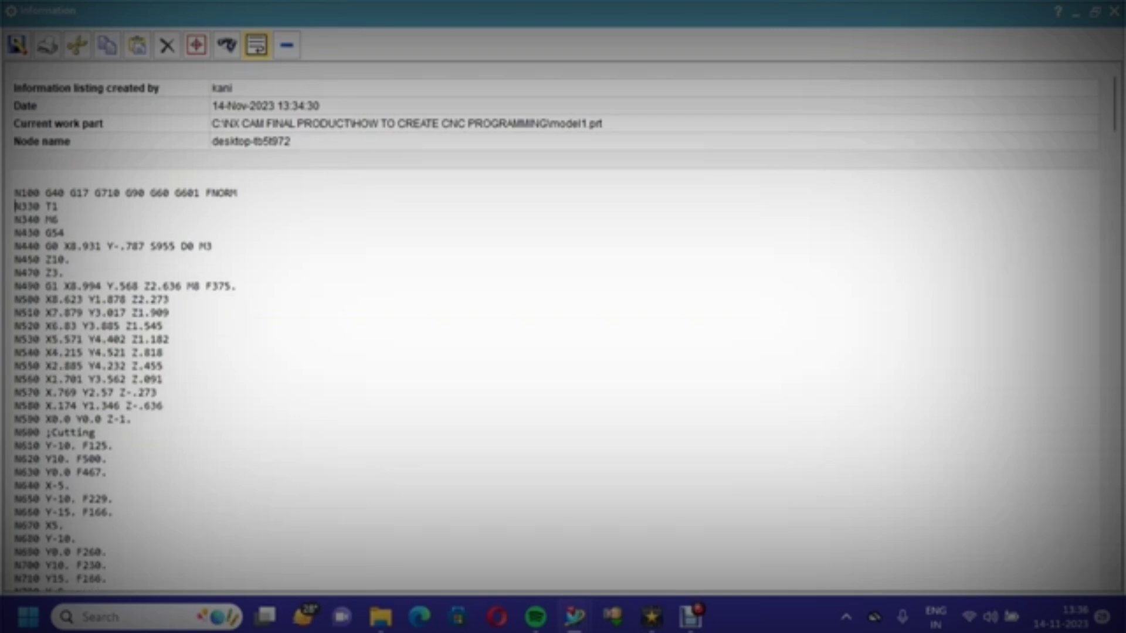
# Delete the comment line N3430 ";Departure Move" near the end of the program, including its line break.
pyautogui.scroll(-5, 562, 328)
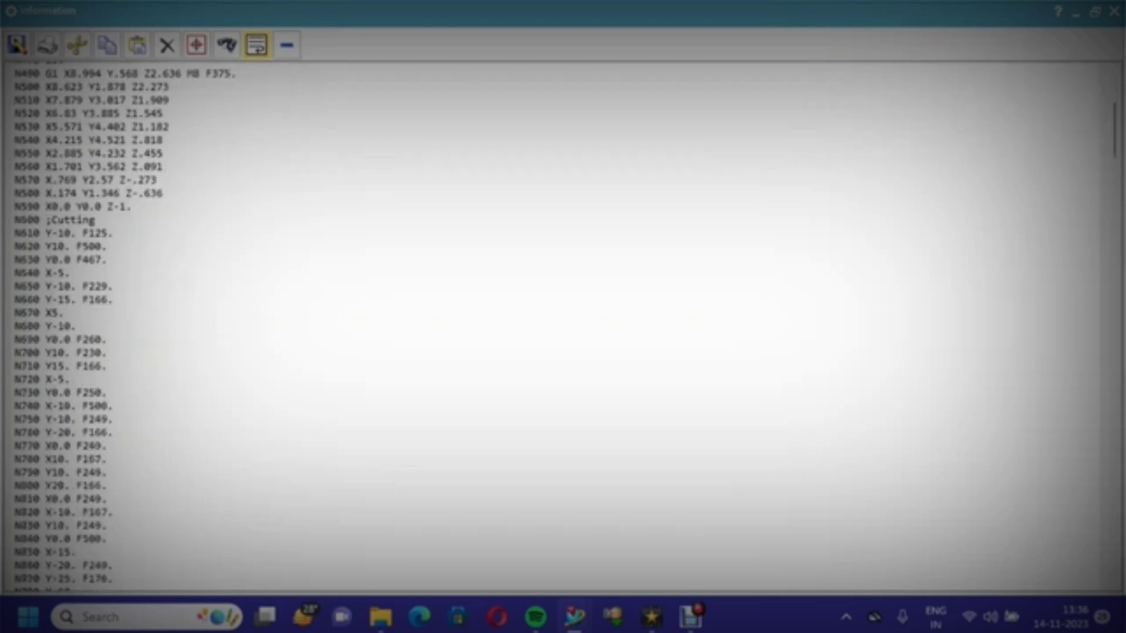
pyautogui.scroll(-20, 563, 329)
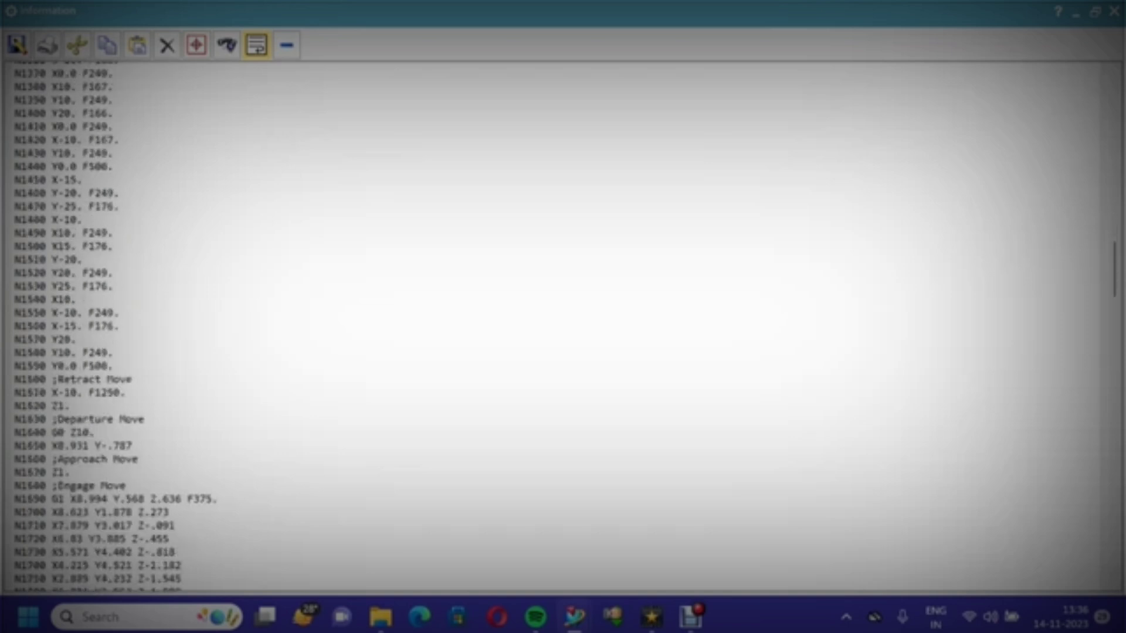
pyautogui.scroll(-20, 563, 328)
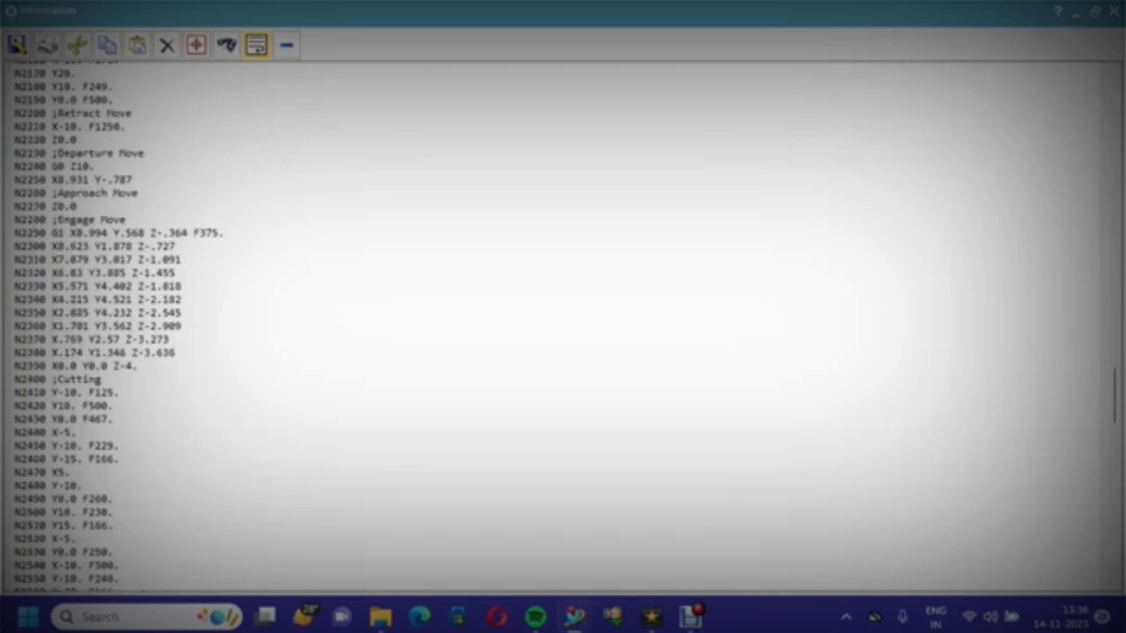
pyautogui.scroll(-20, 563, 328)
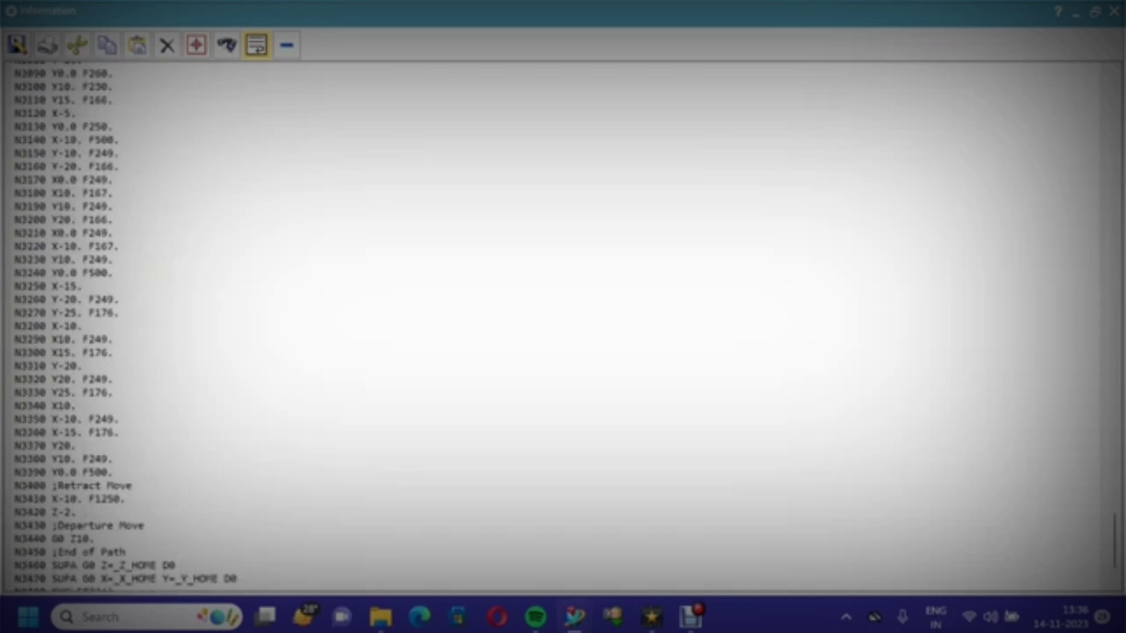
pyautogui.scroll(-2, 563, 329)
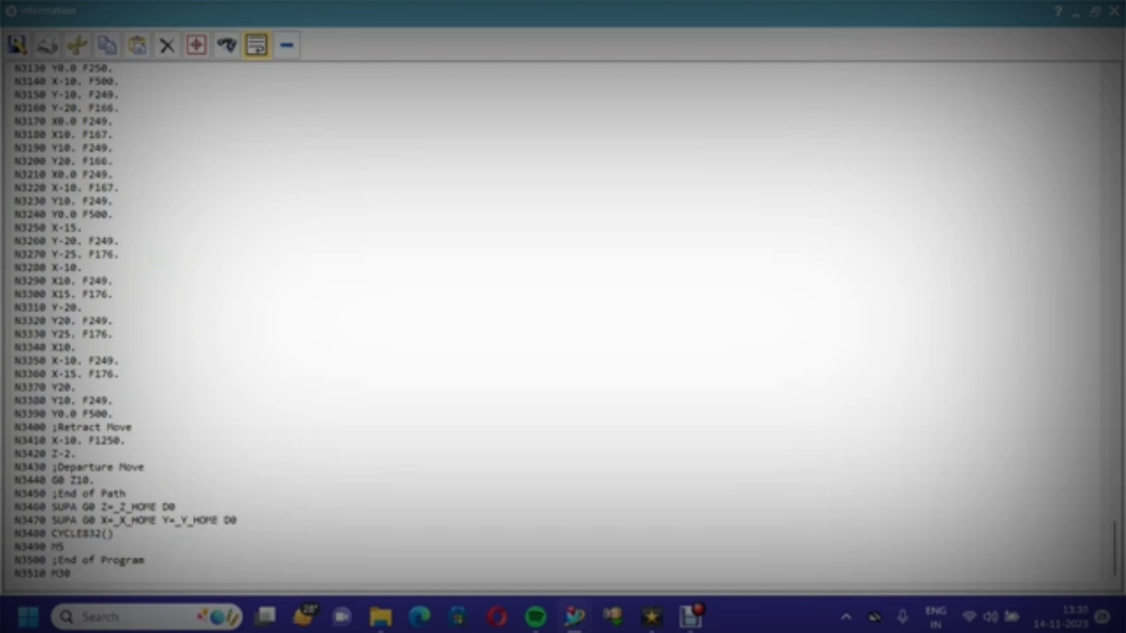
pyautogui.moveTo(14, 467); pyautogui.dragTo(146, 468)
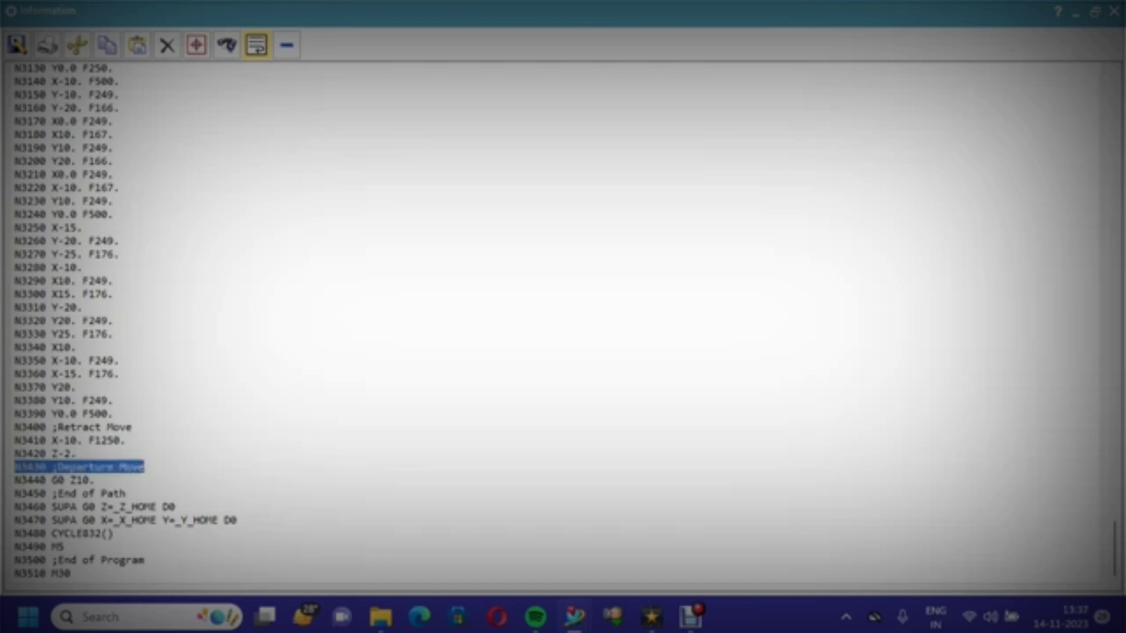
pyautogui.press('Delete')
pyautogui.press('Delete')
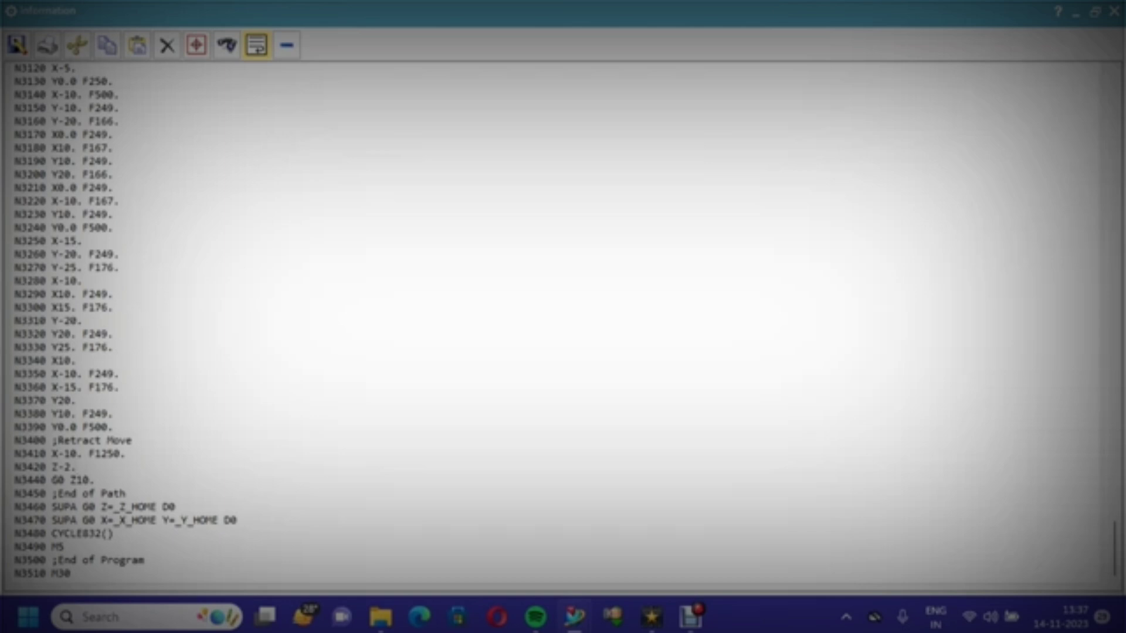
# Delete blocks N3450 to N3480 and the comment line N3500 ";End of Program", keeping the M5 and M30 blocks.
pyautogui.moveTo(16, 493); pyautogui.dragTo(112, 534)
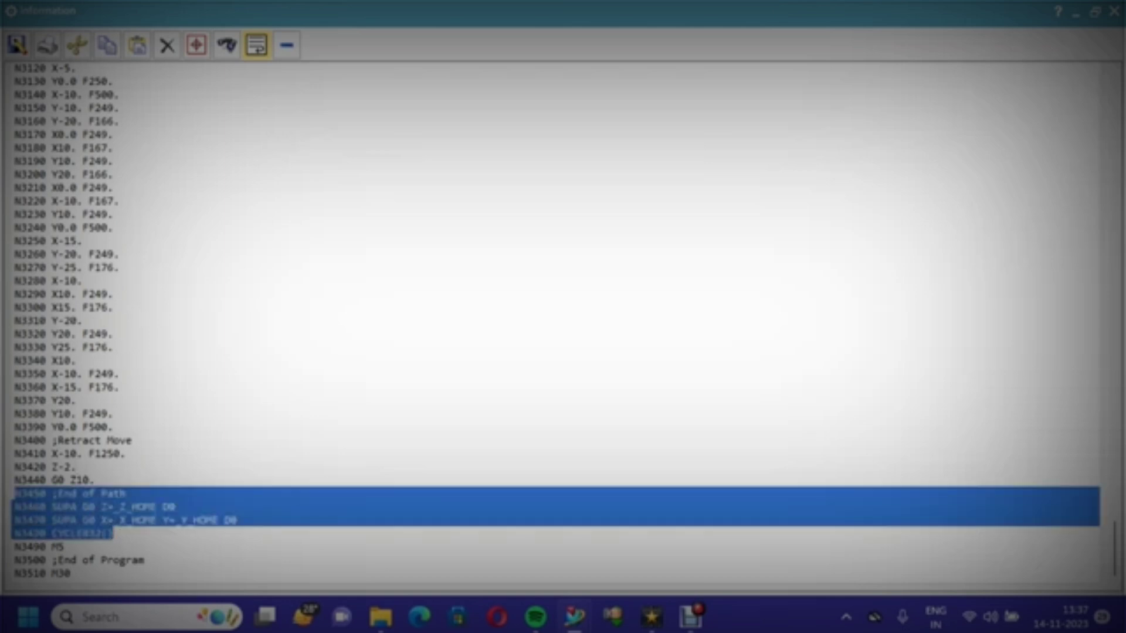
pyautogui.press('Delete')
pyautogui.press('Delete')
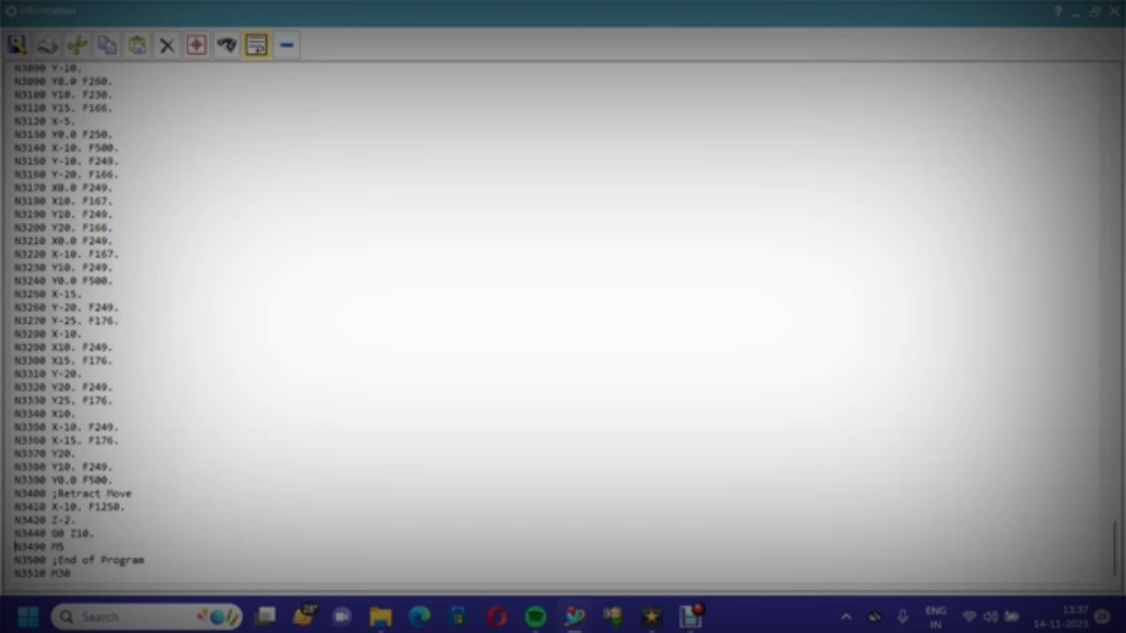
pyautogui.moveTo(146, 560); pyautogui.dragTo(14, 560)
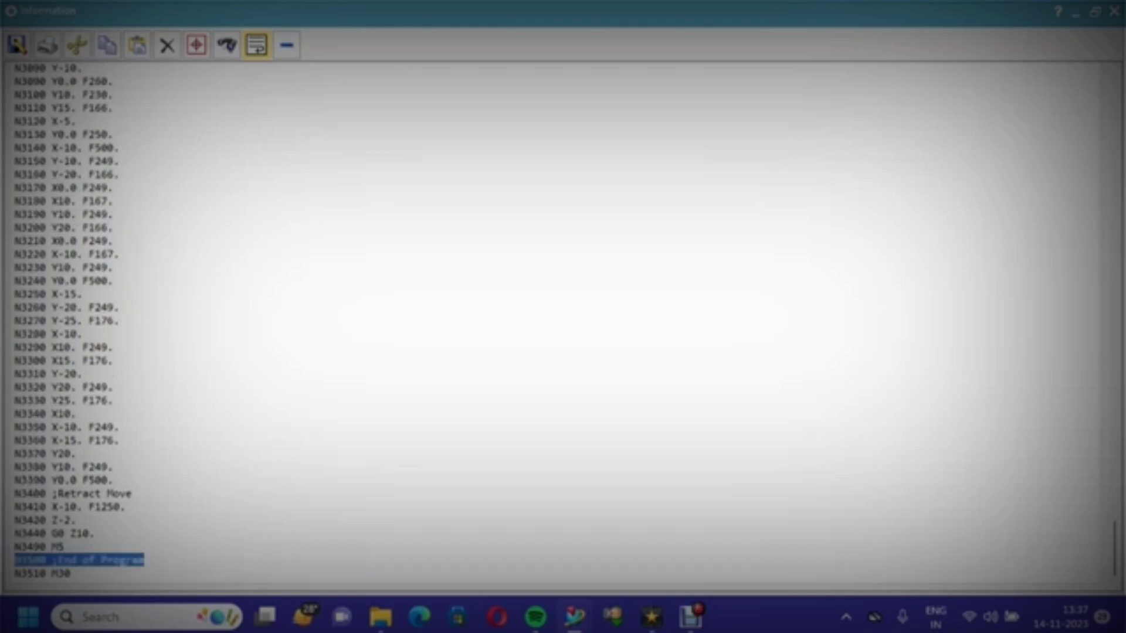
pyautogui.press('Delete')
pyautogui.press('Delete')
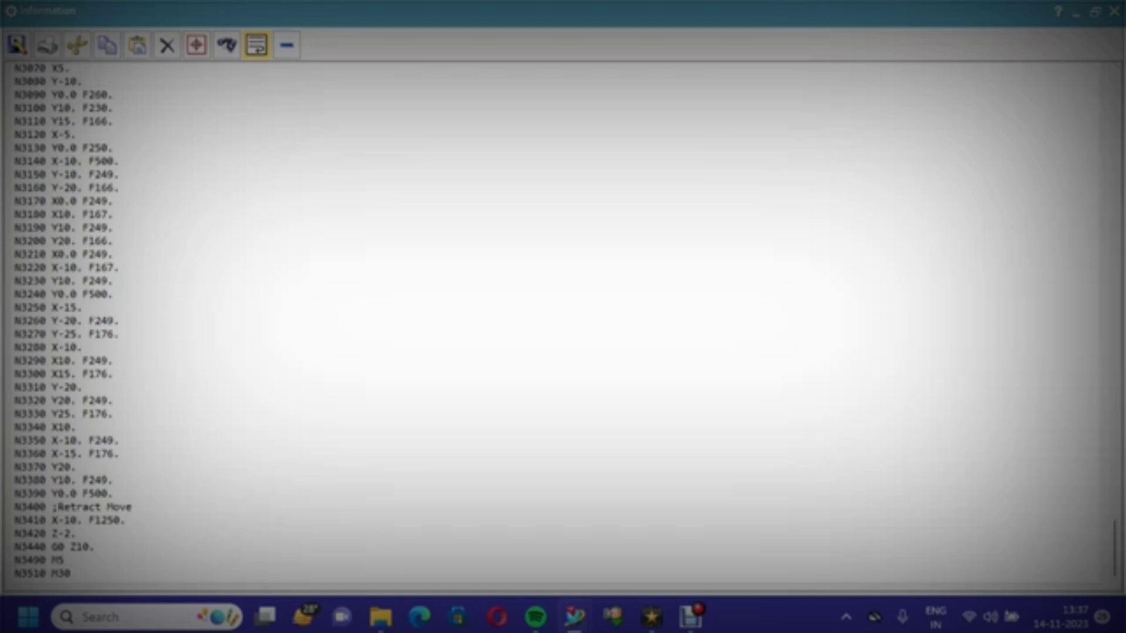